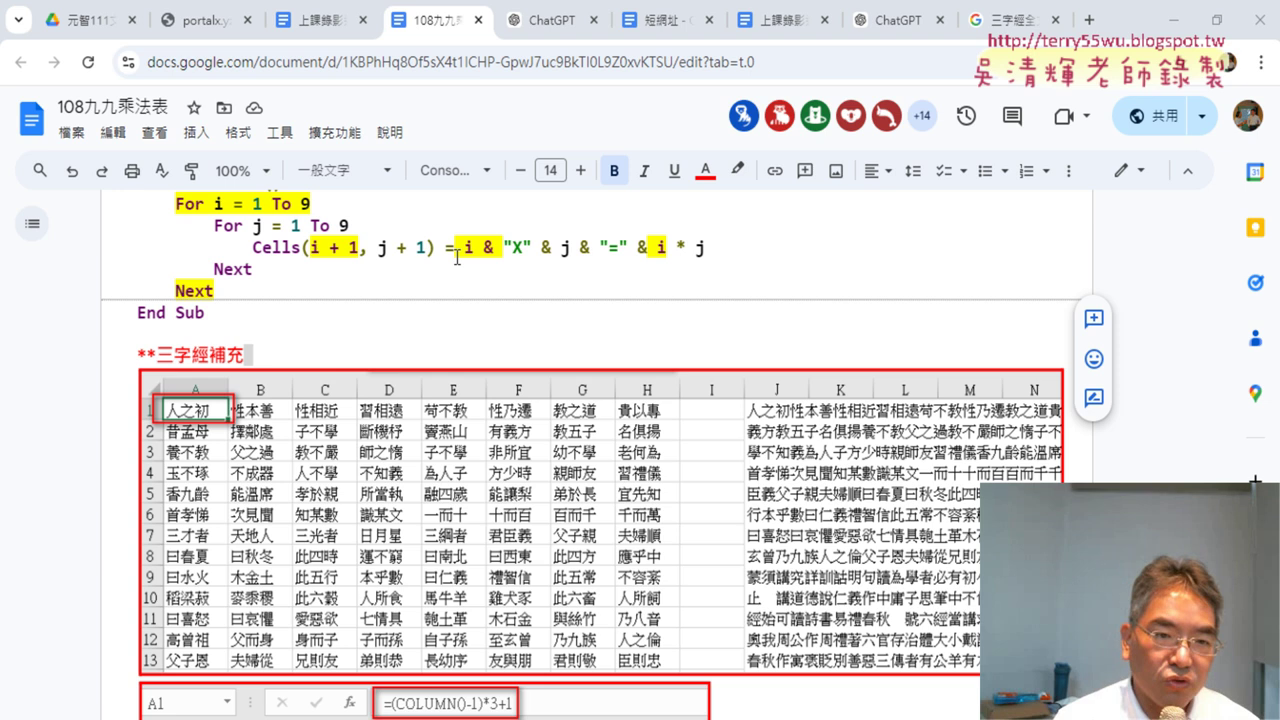
- Review the 三字經 phrase table and the 1,4,7… number grid below End Sub
click(351, 341)
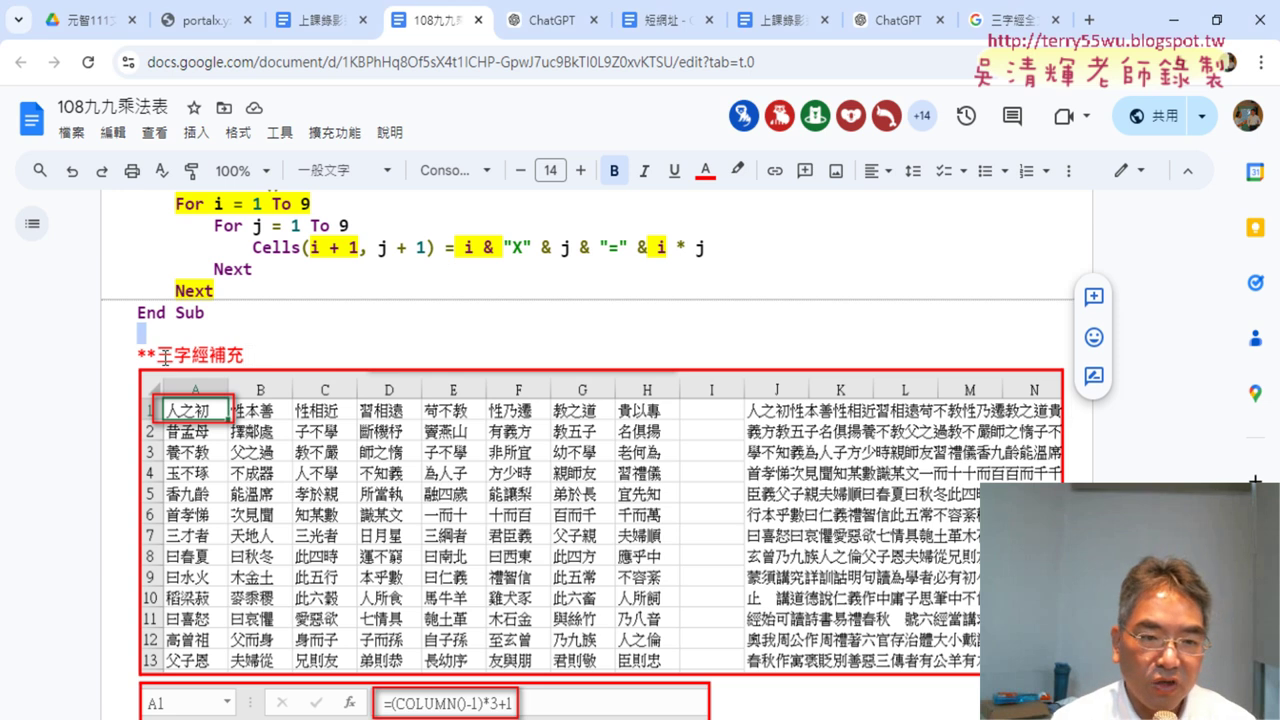
scroll(490, 368, down, 2)
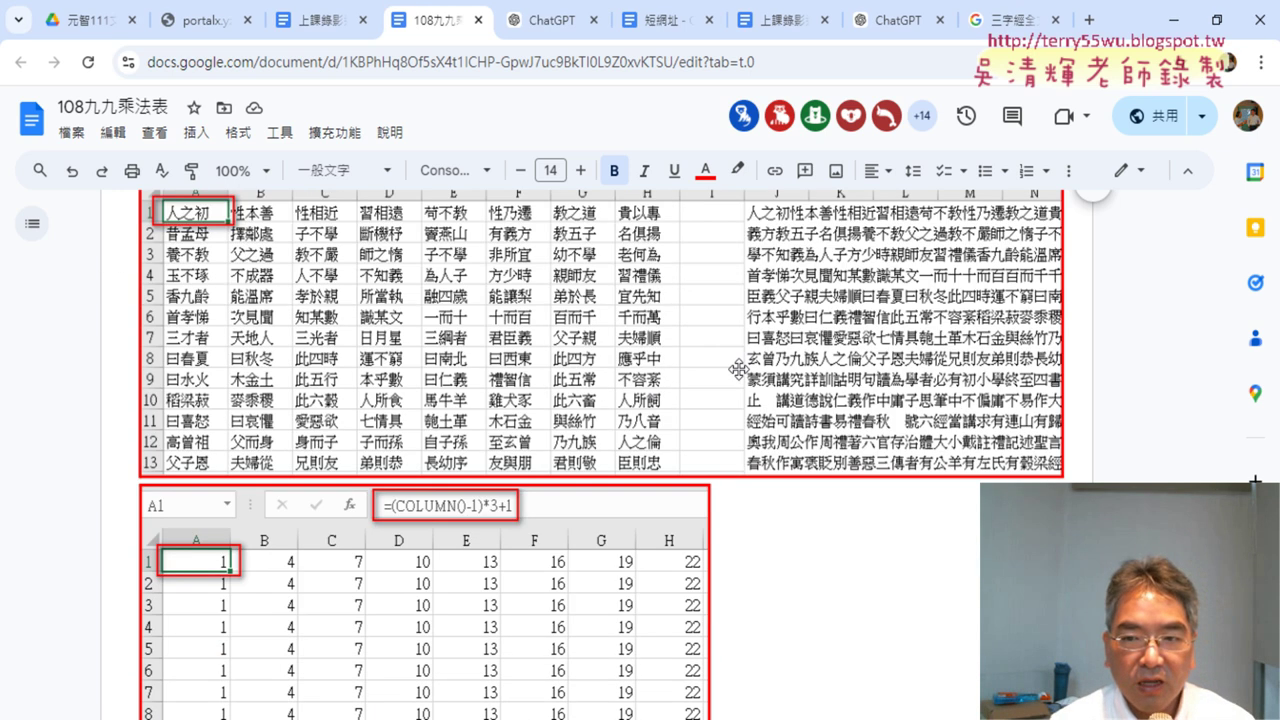
scroll(790, 348, up, 1)
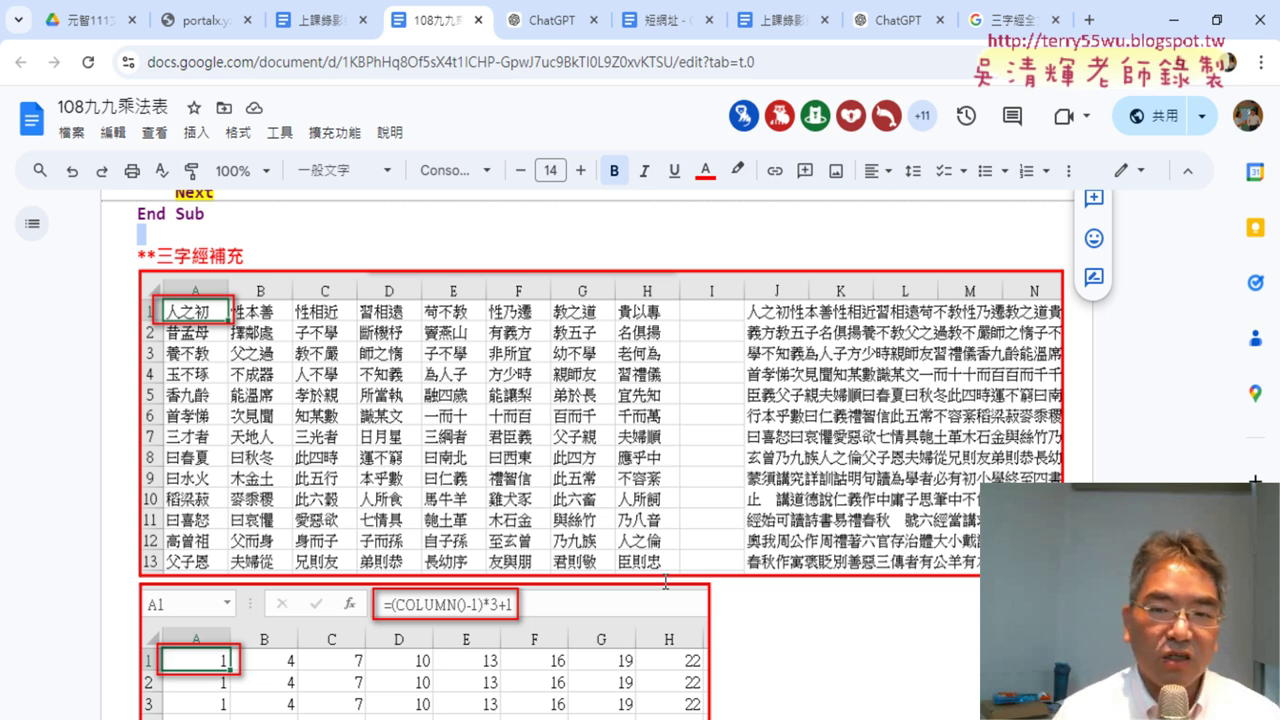
- From the 三字經全文 search results, open the ginifab 三字經(全文、注音、朗讀) page
click(1021, 20)
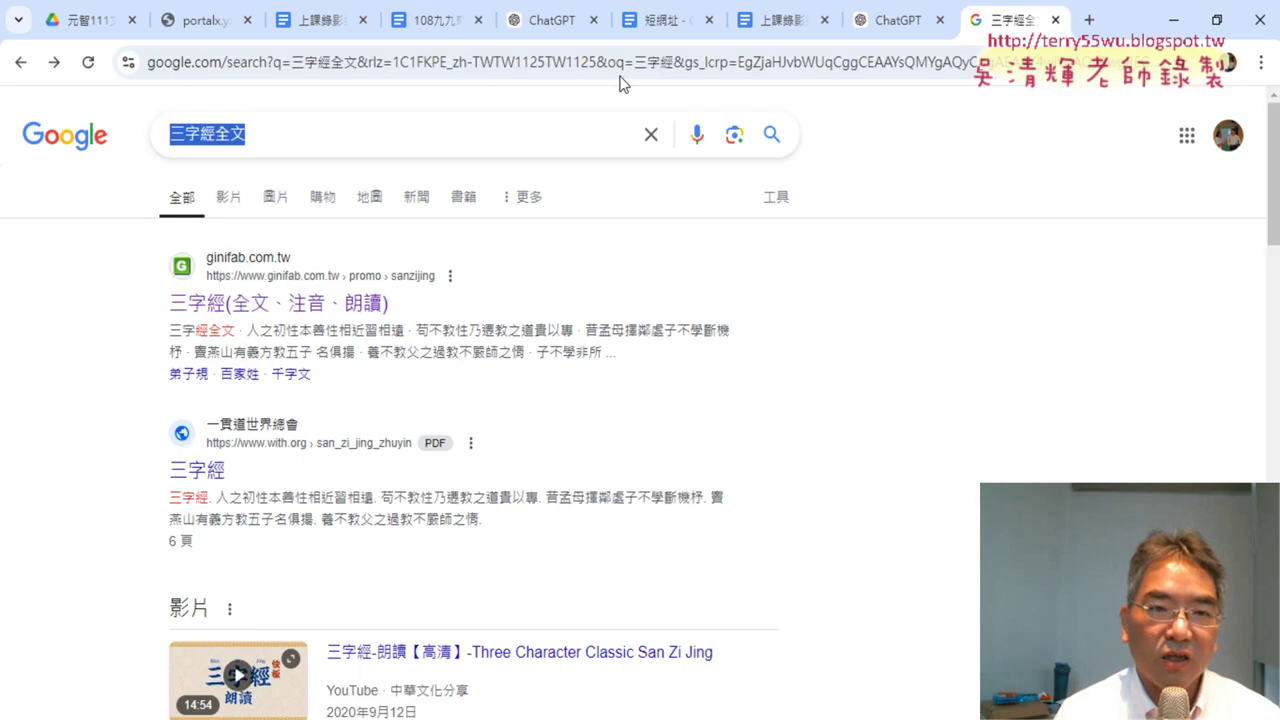
click(249, 137)
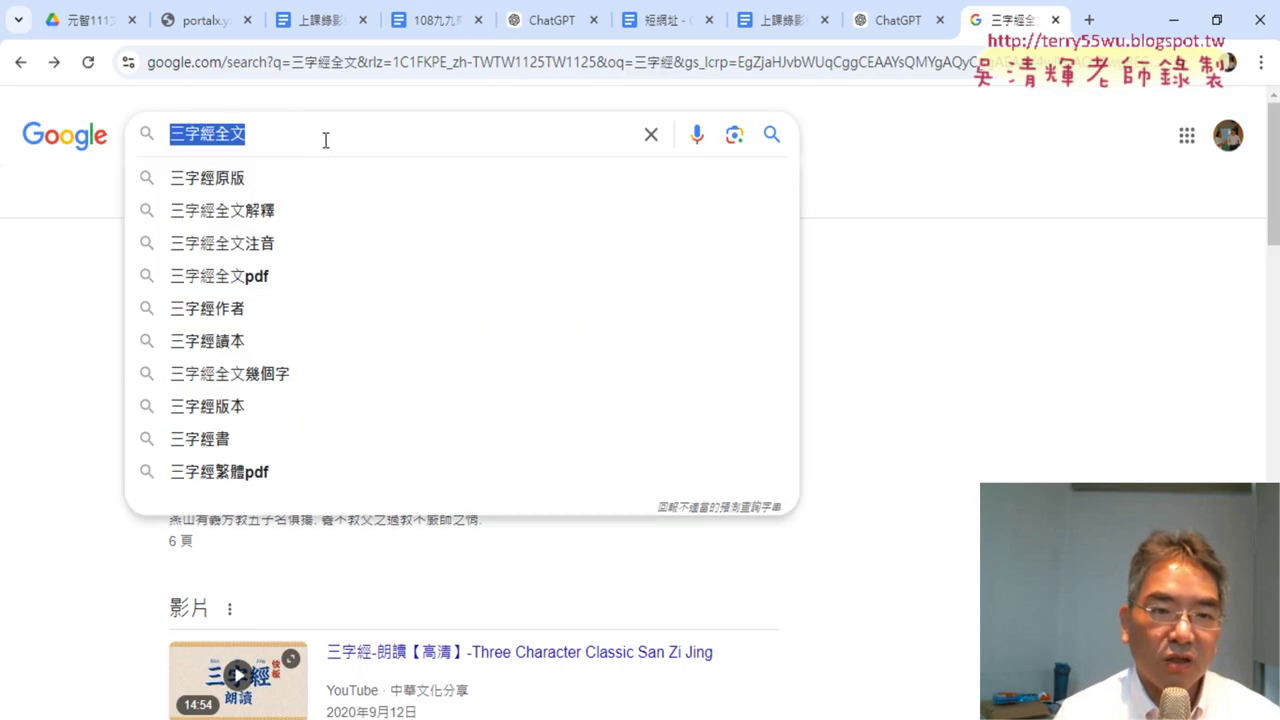
click(880, 183)
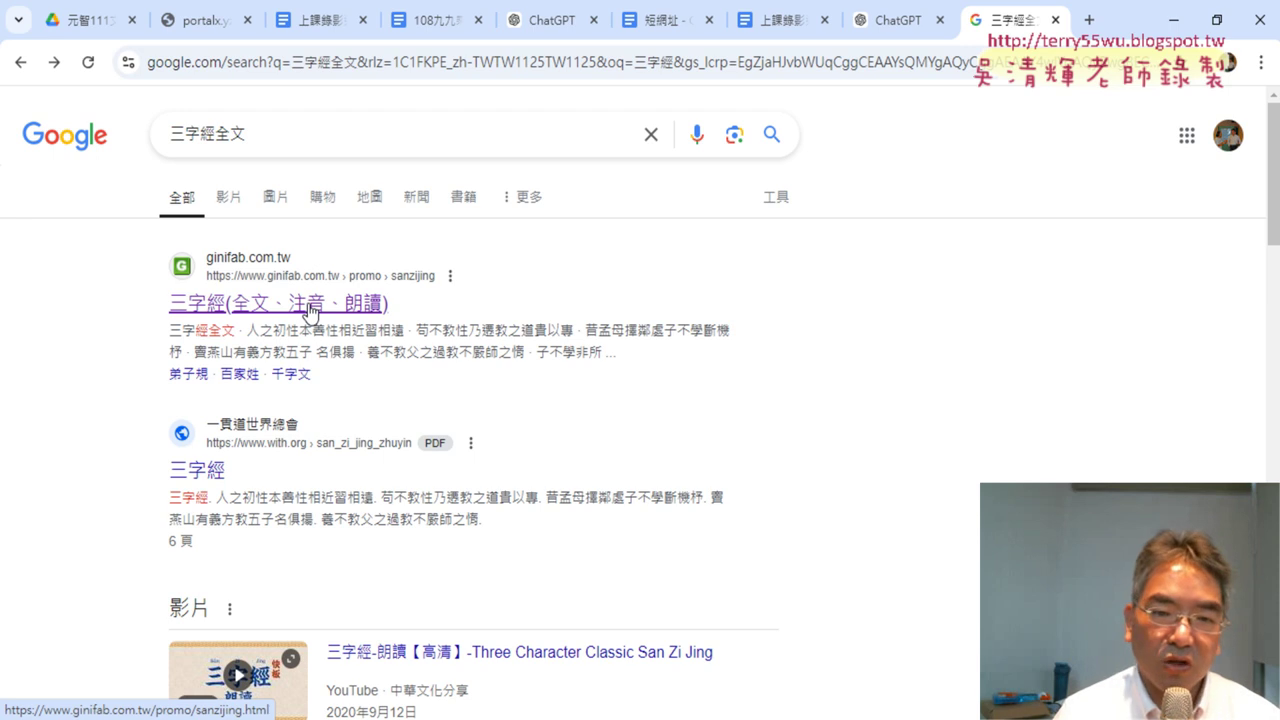
click(362, 304)
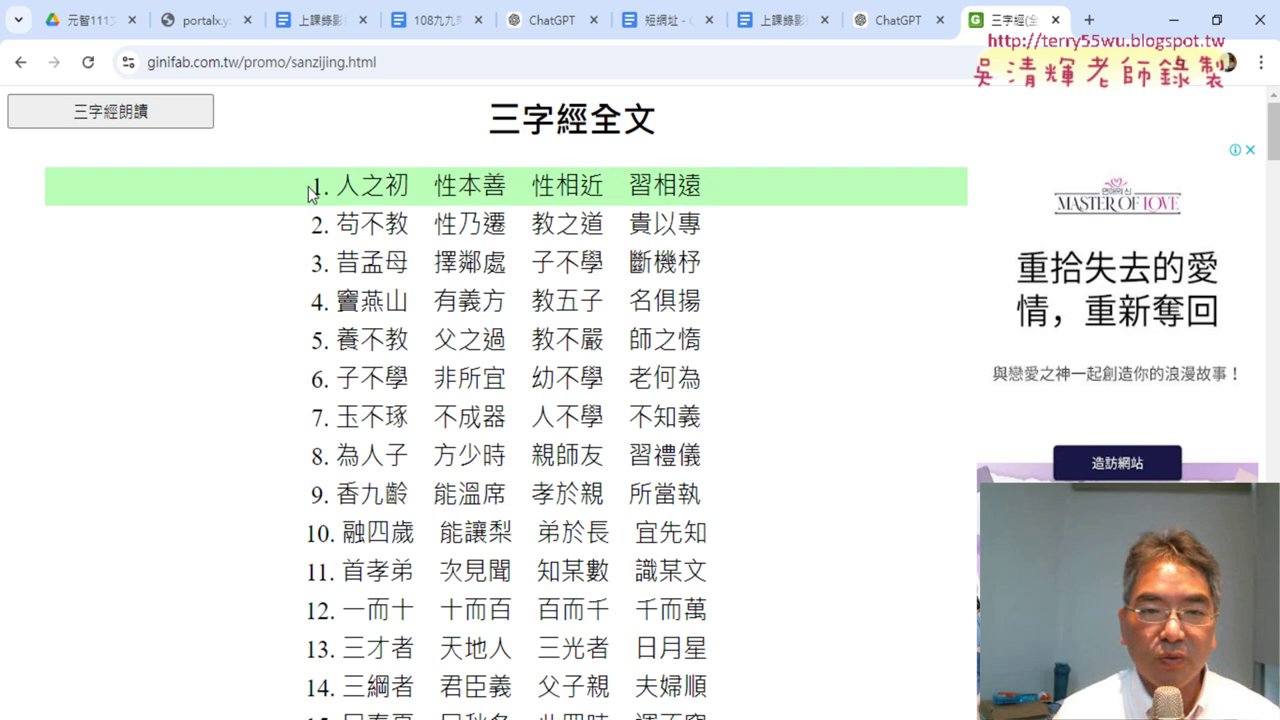
- Copy the full 三字經 text, lines 1 to 118, and return to the 108九九乘法表 document
mouse_move(330, 187)
mouse_down()
mouse_move(706, 313)
mouse_move(710, 718)
mouse_move(755, 8)
mouse_move(731, 237)
mouse_up()
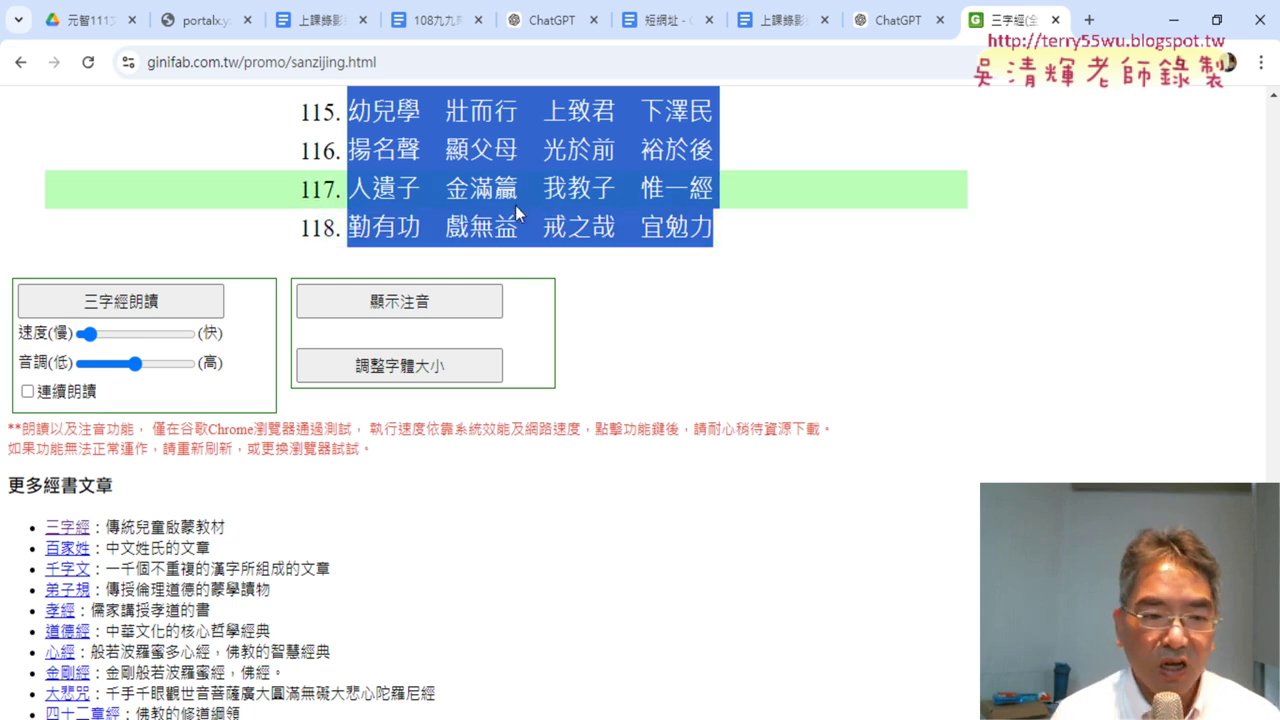
scroll(300, 300, down, 2)
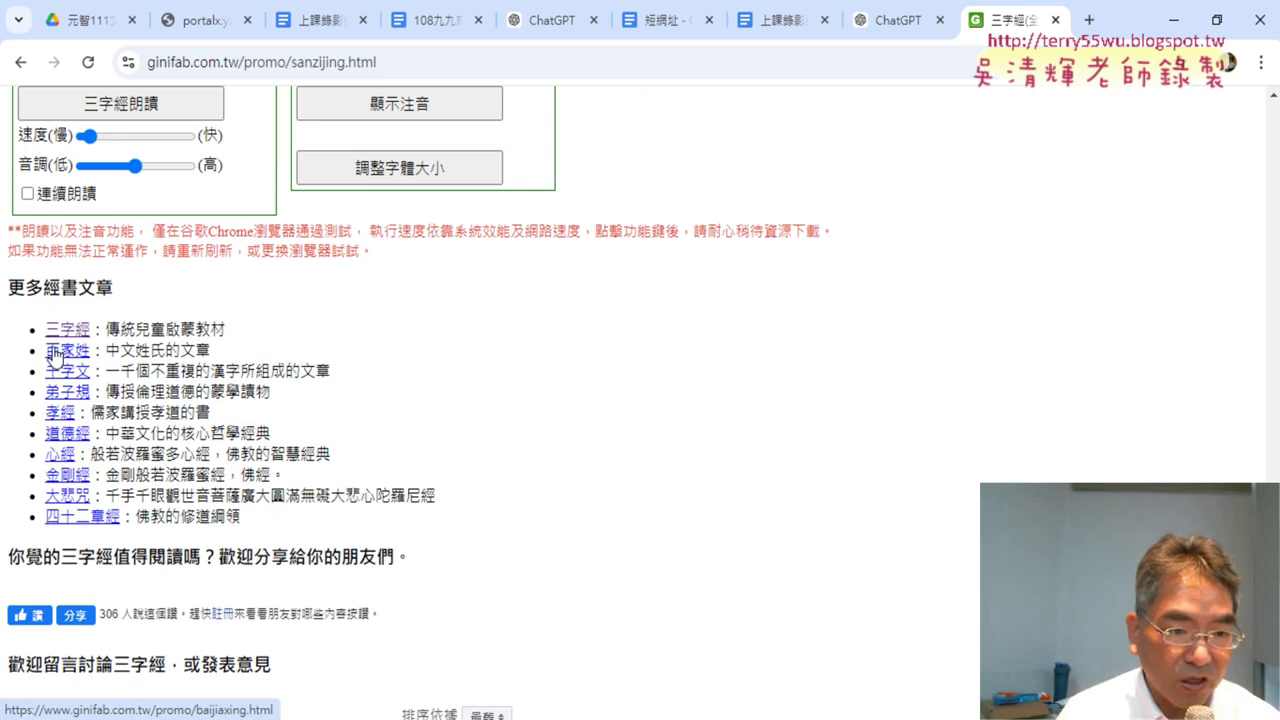
scroll(83, 531, up, 2)
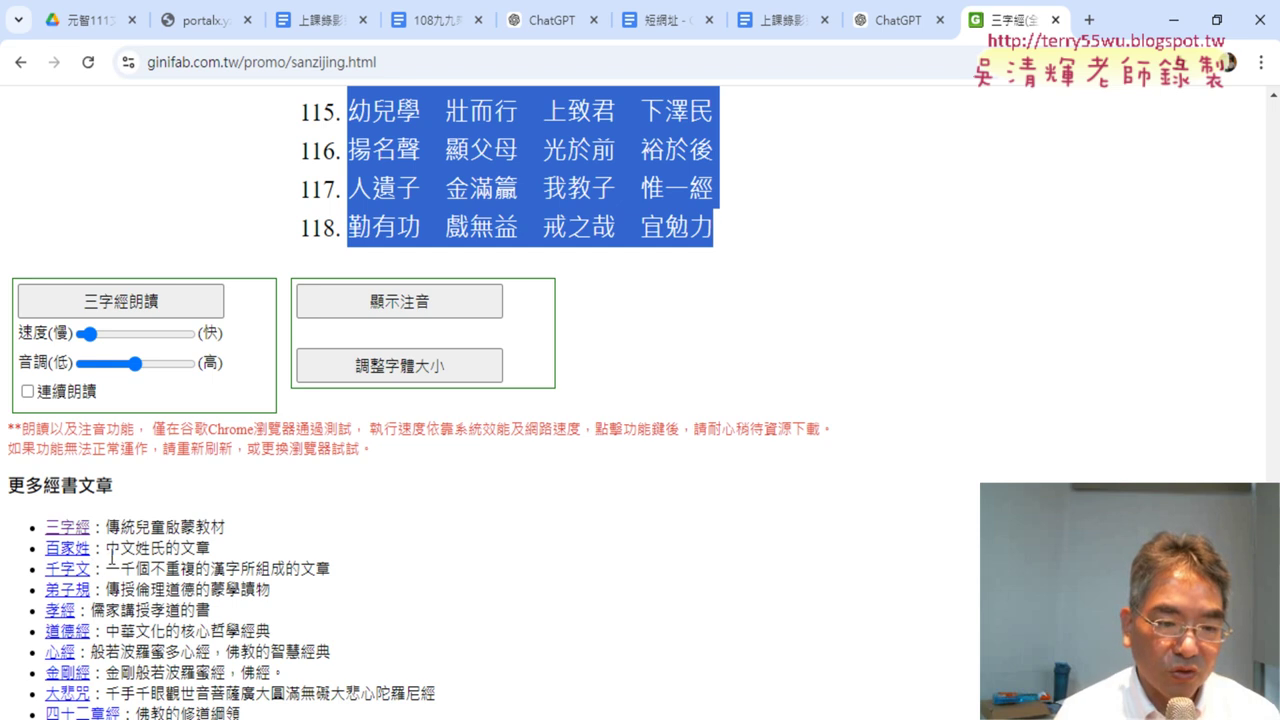
scroll(115, 555, down, 1)
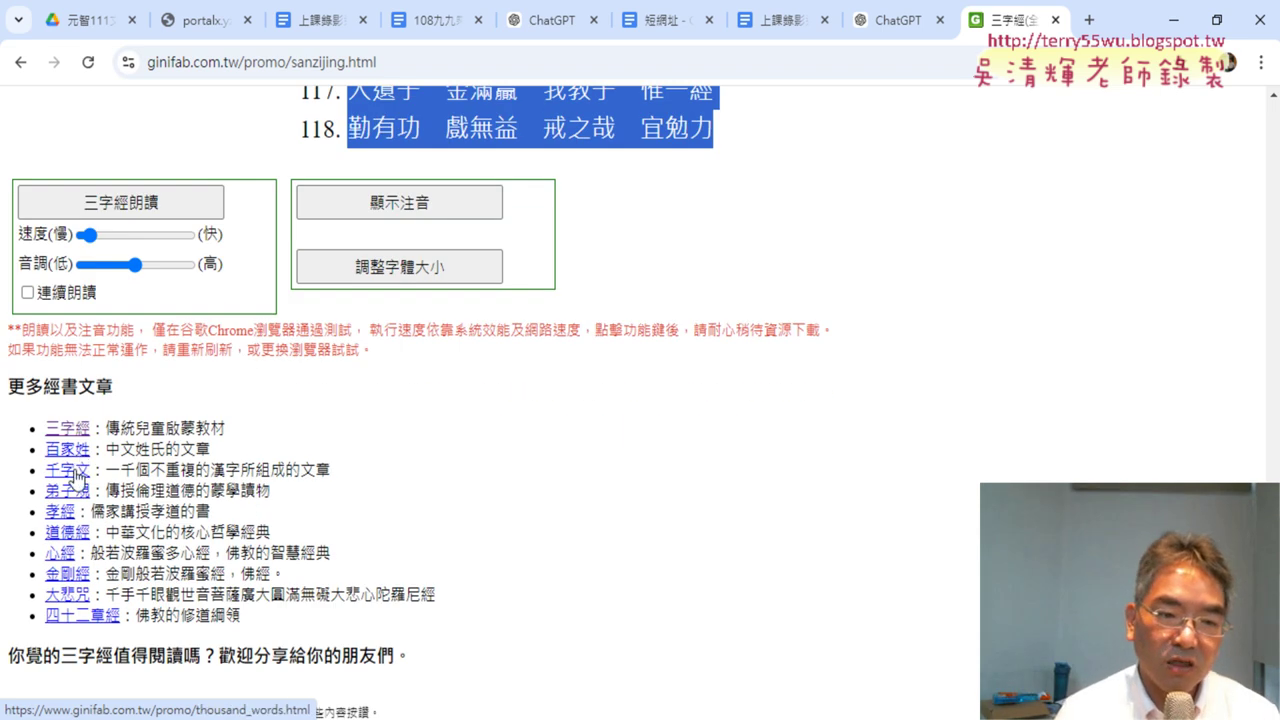
scroll(765, 531, up, 3)
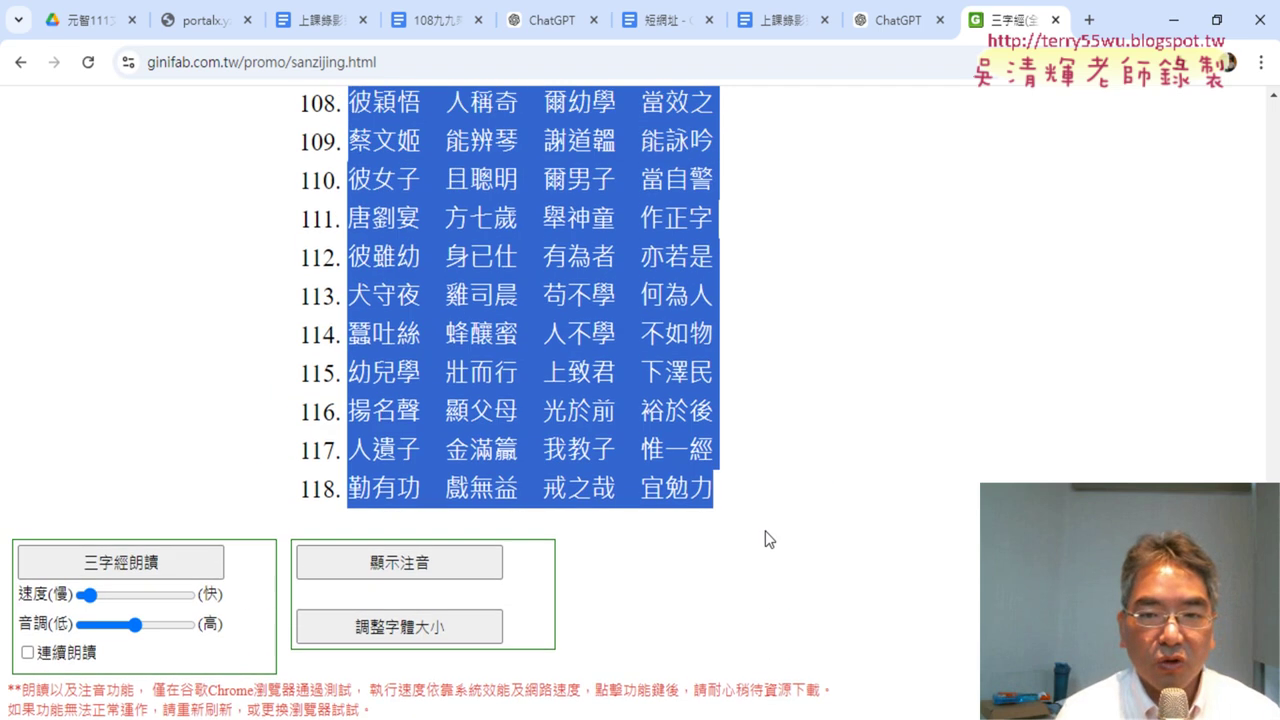
right_click(539, 298)
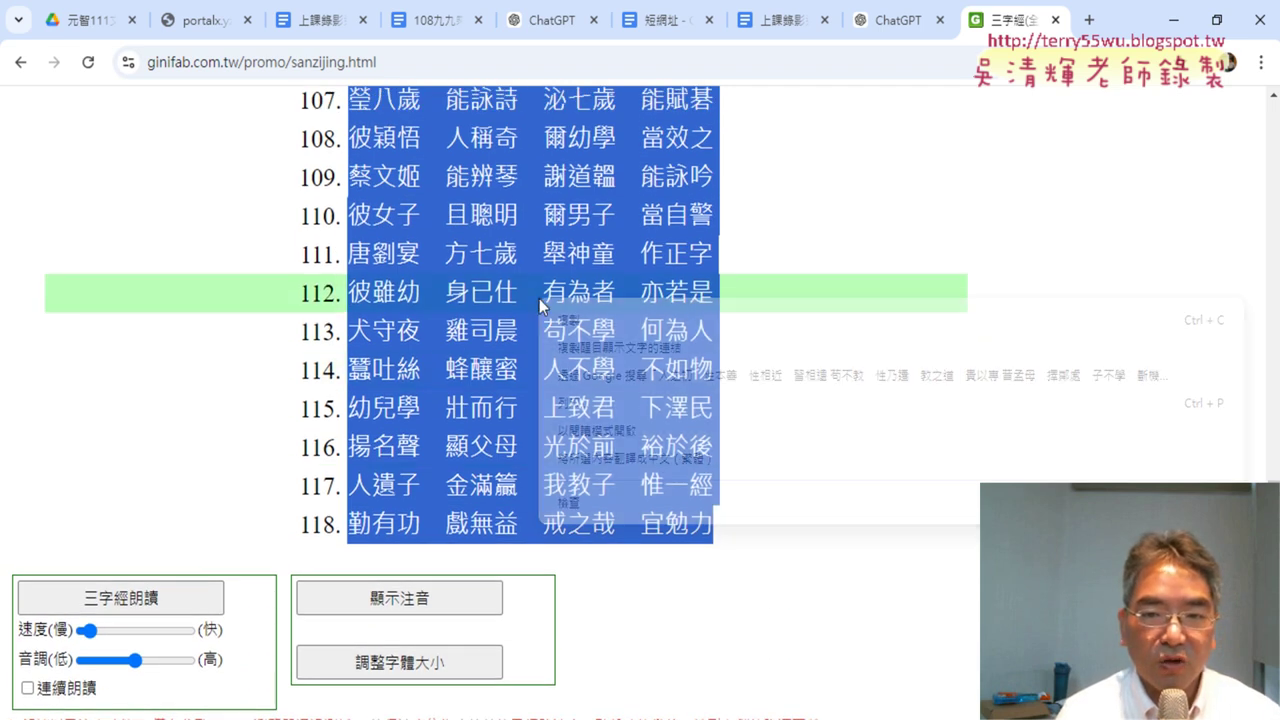
click(597, 324)
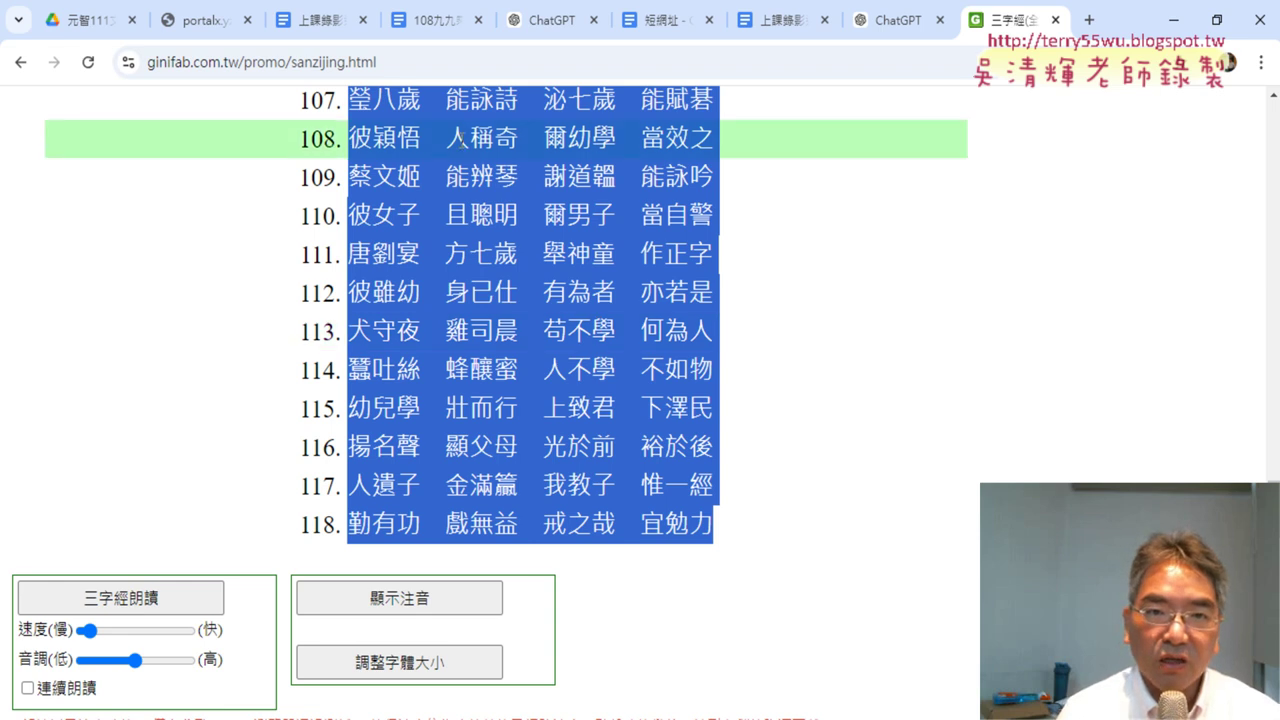
click(432, 20)
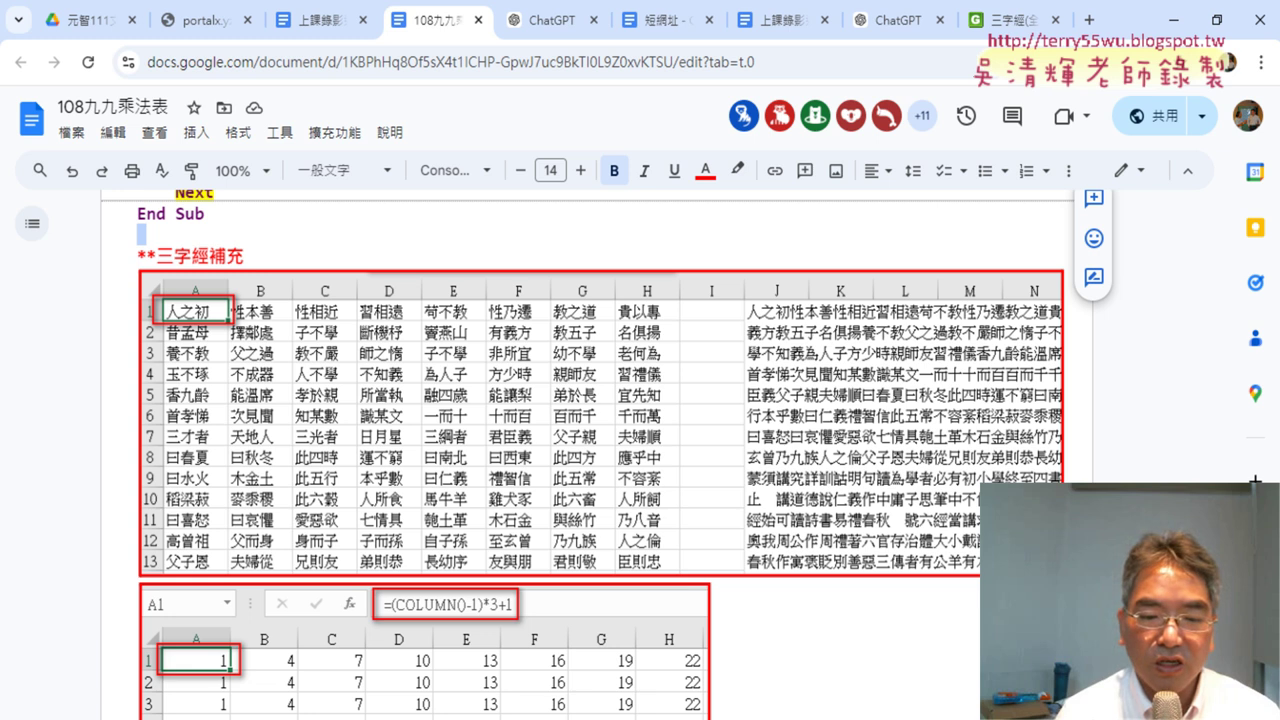
- Launch Microsoft Word and create a new blank document
key(super)
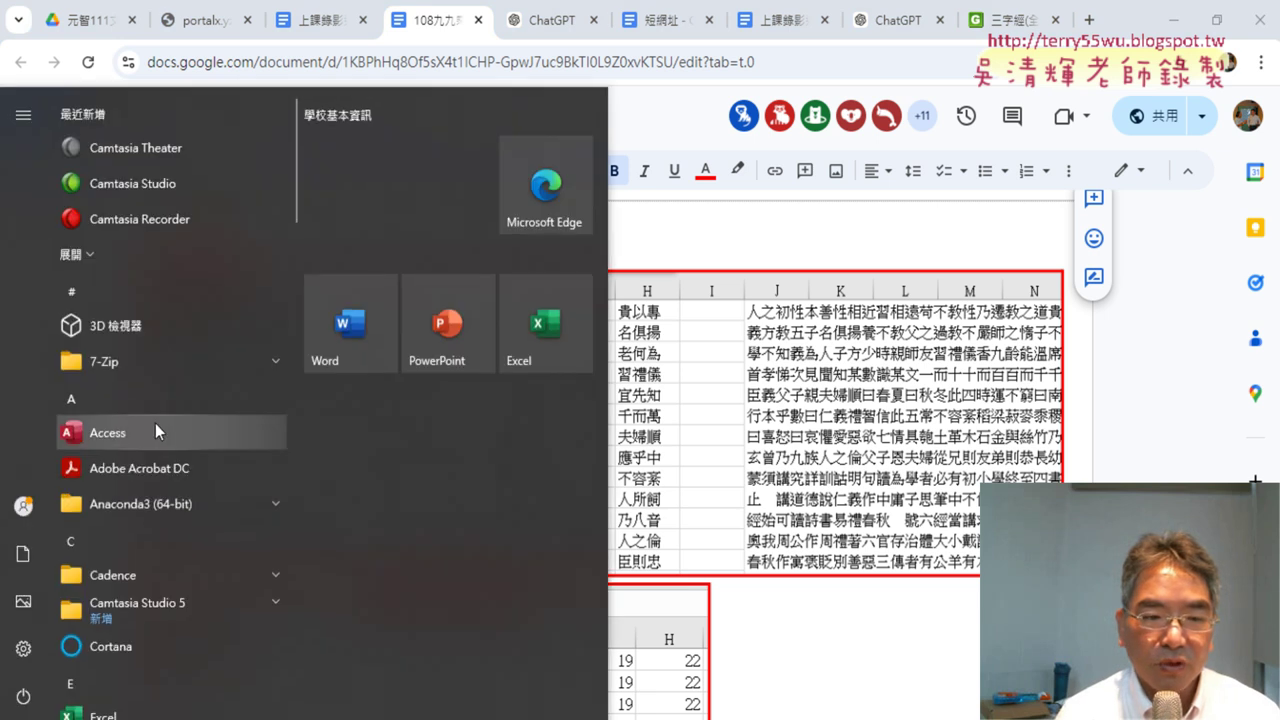
scroll(155, 430, down, 5)
scroll(155, 430, down, 3)
scroll(155, 423, down, 2)
scroll(155, 423, down, 4)
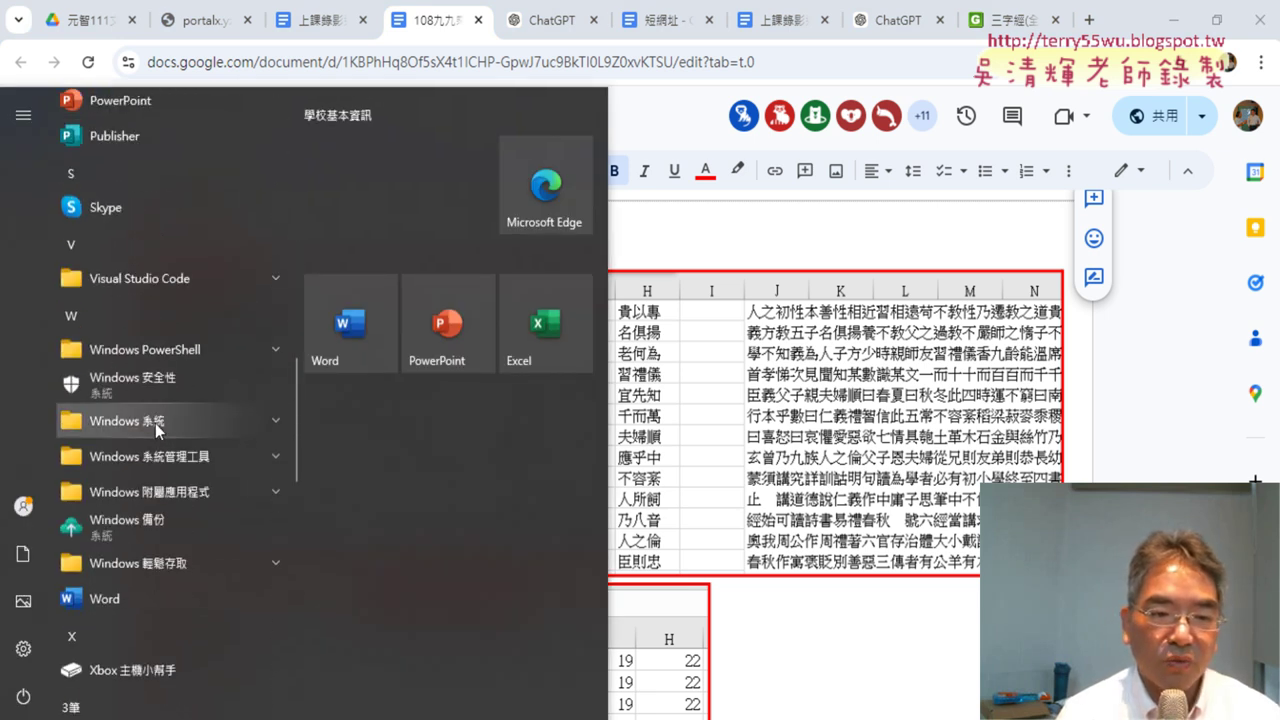
scroll(155, 423, down, 2)
click(155, 412)
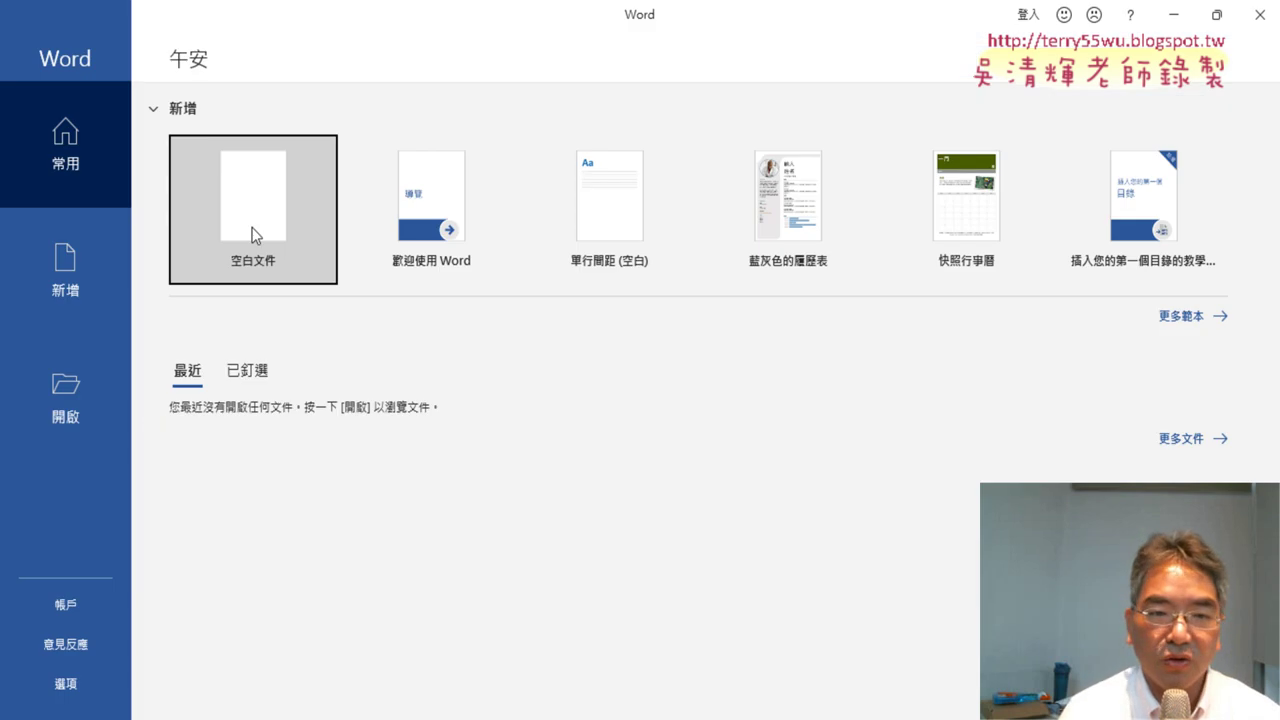
click(253, 235)
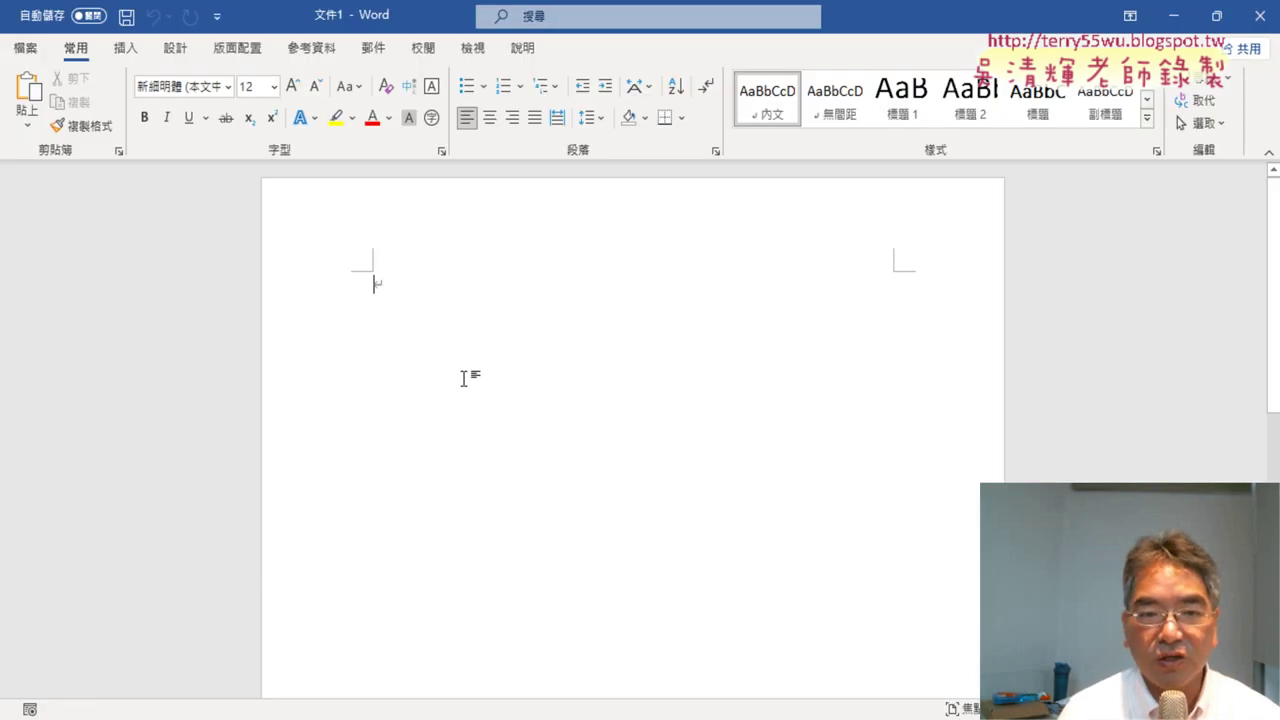
- Paste the copied 三字經 text using Keep Text Only
right_click(388, 287)
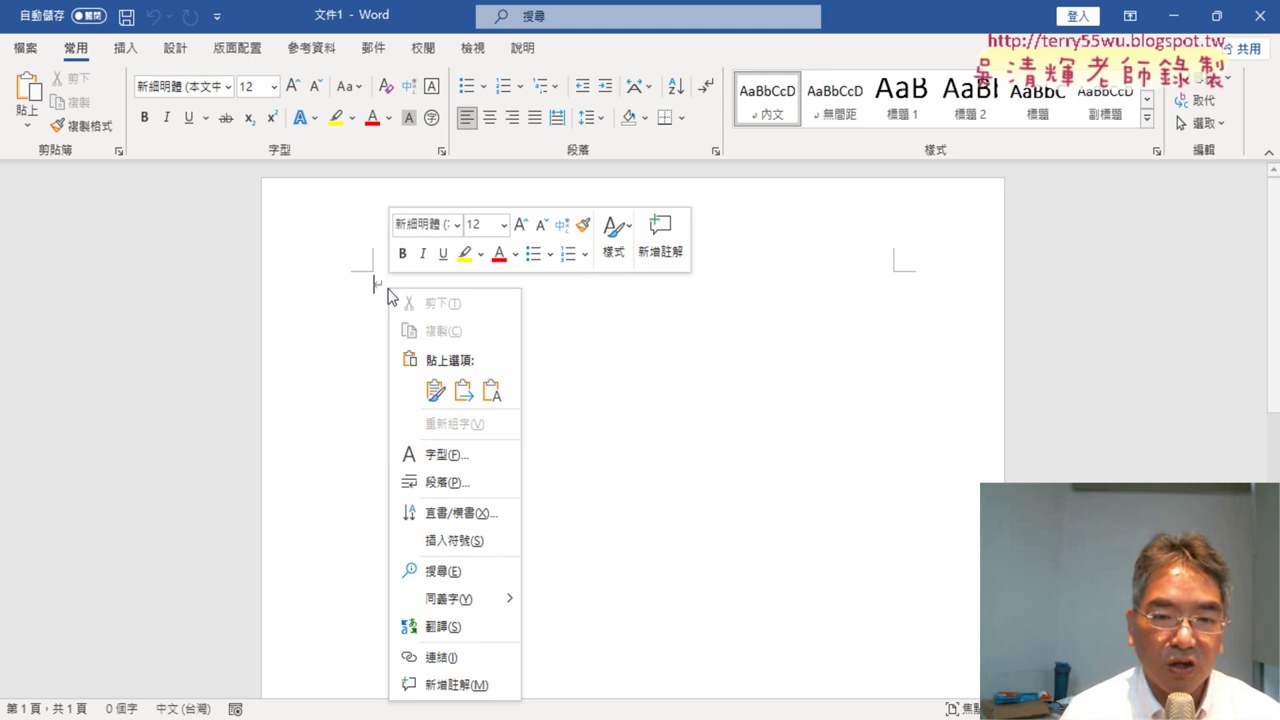
click(491, 391)
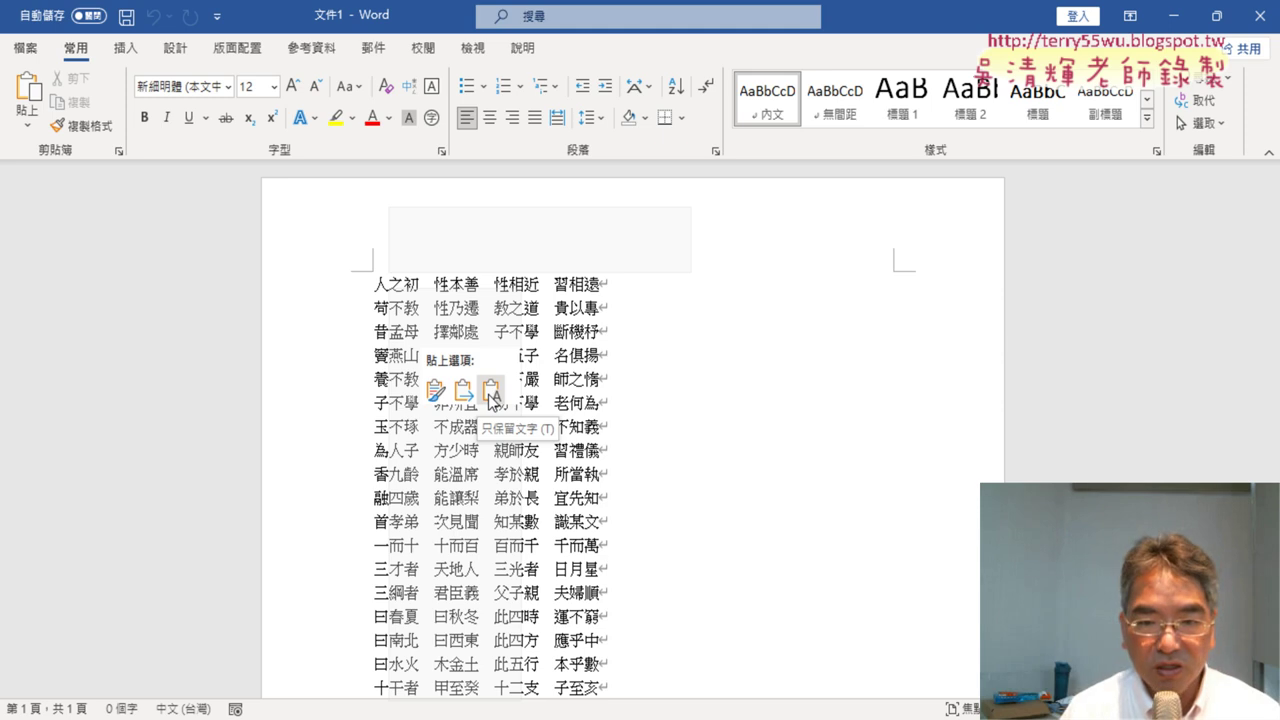
click(490, 398)
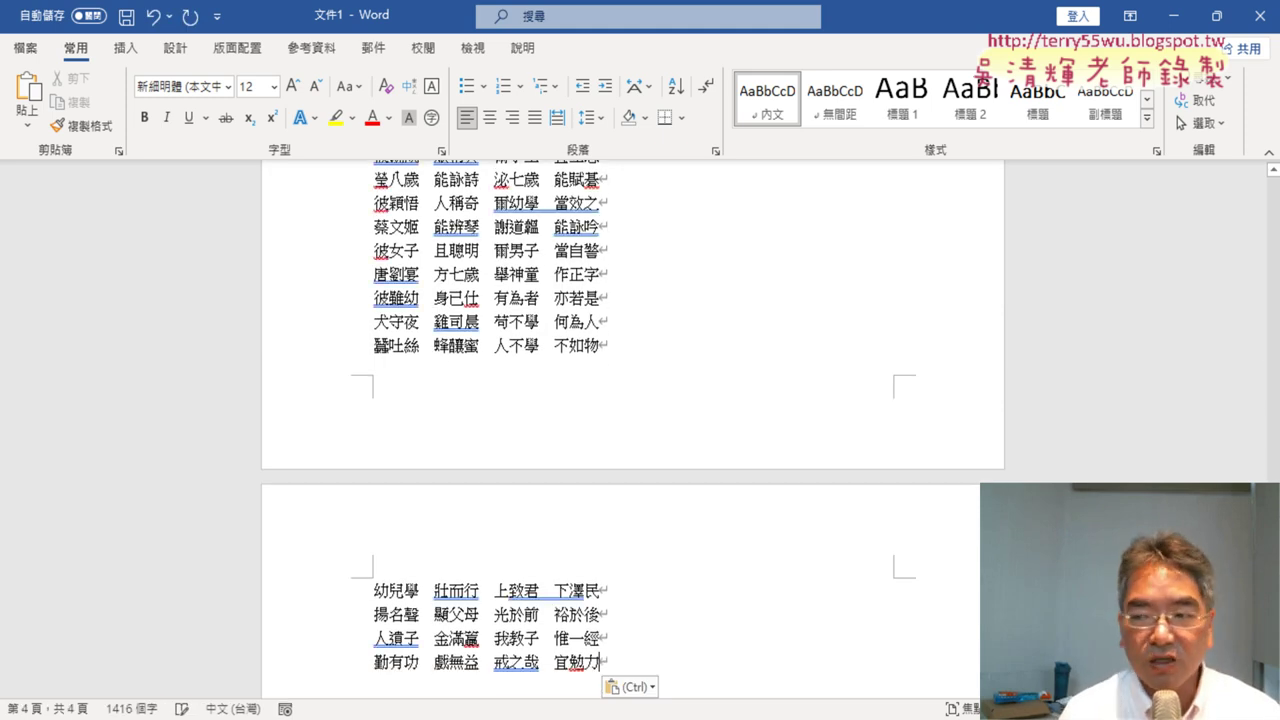
scroll(490, 395, up, 20)
scroll(927, 310, up, 2)
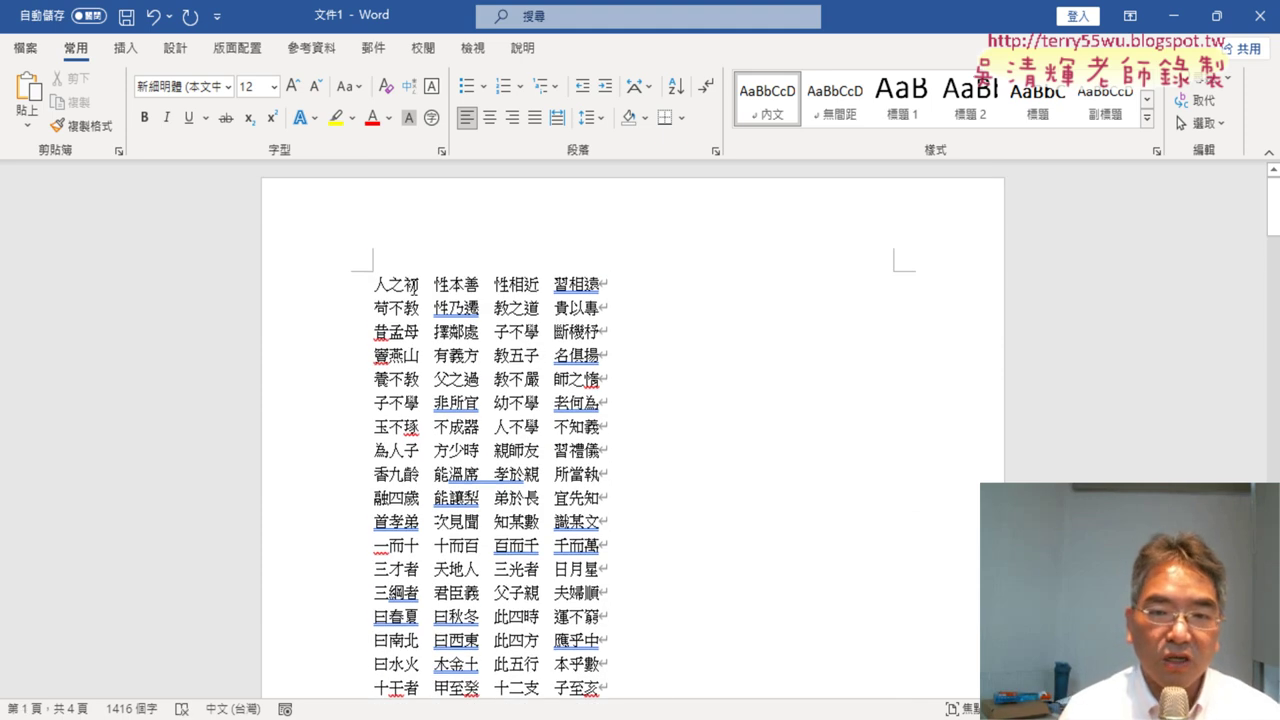
double_click(422, 284)
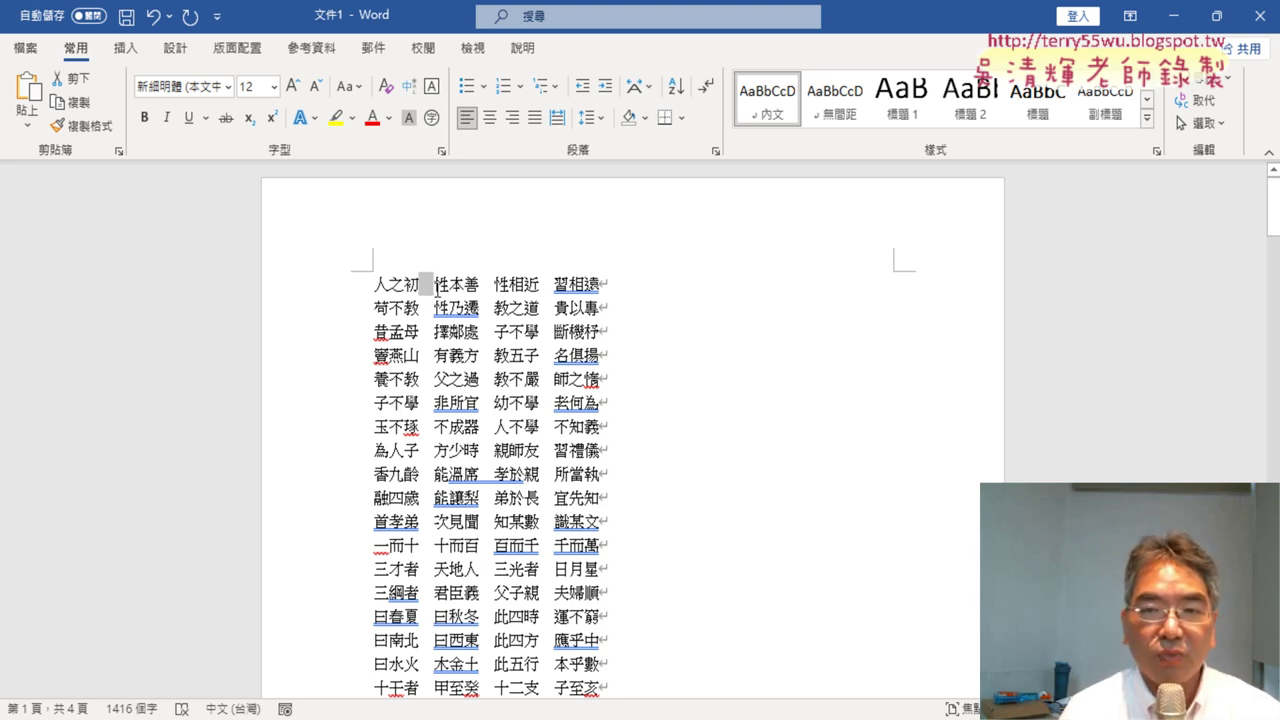
double_click(603, 285)
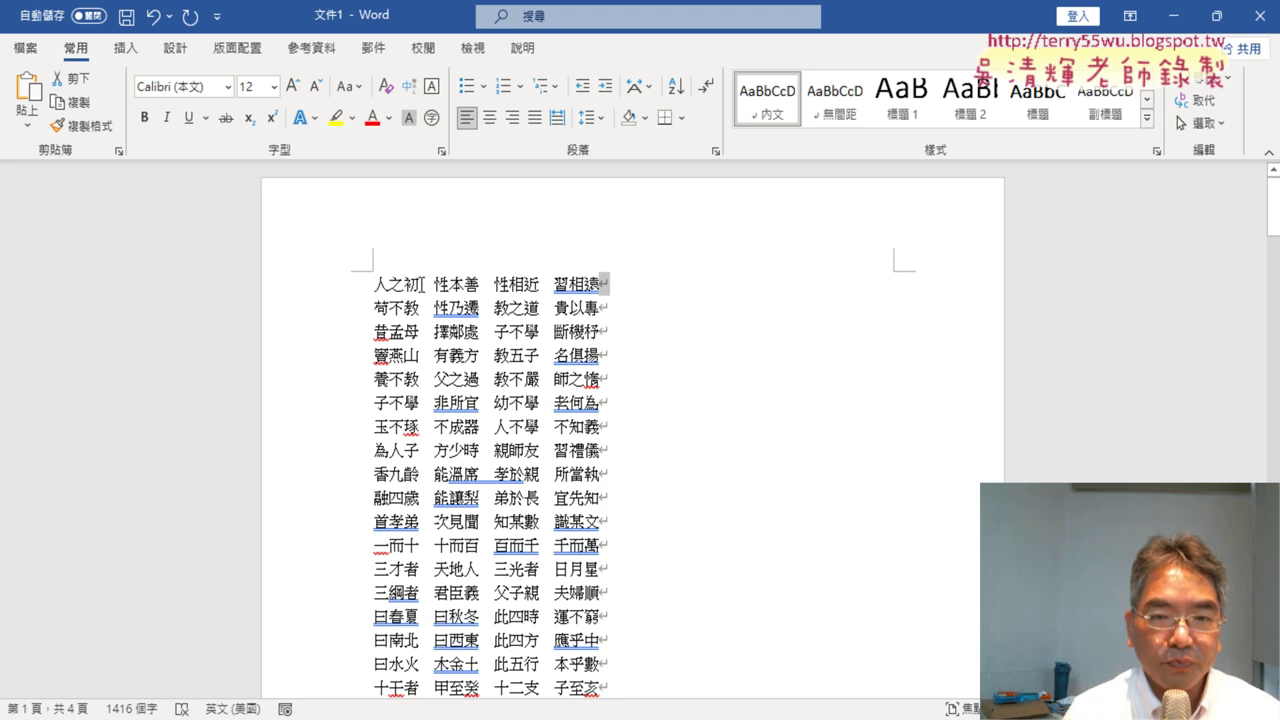
key(ctrl+v)
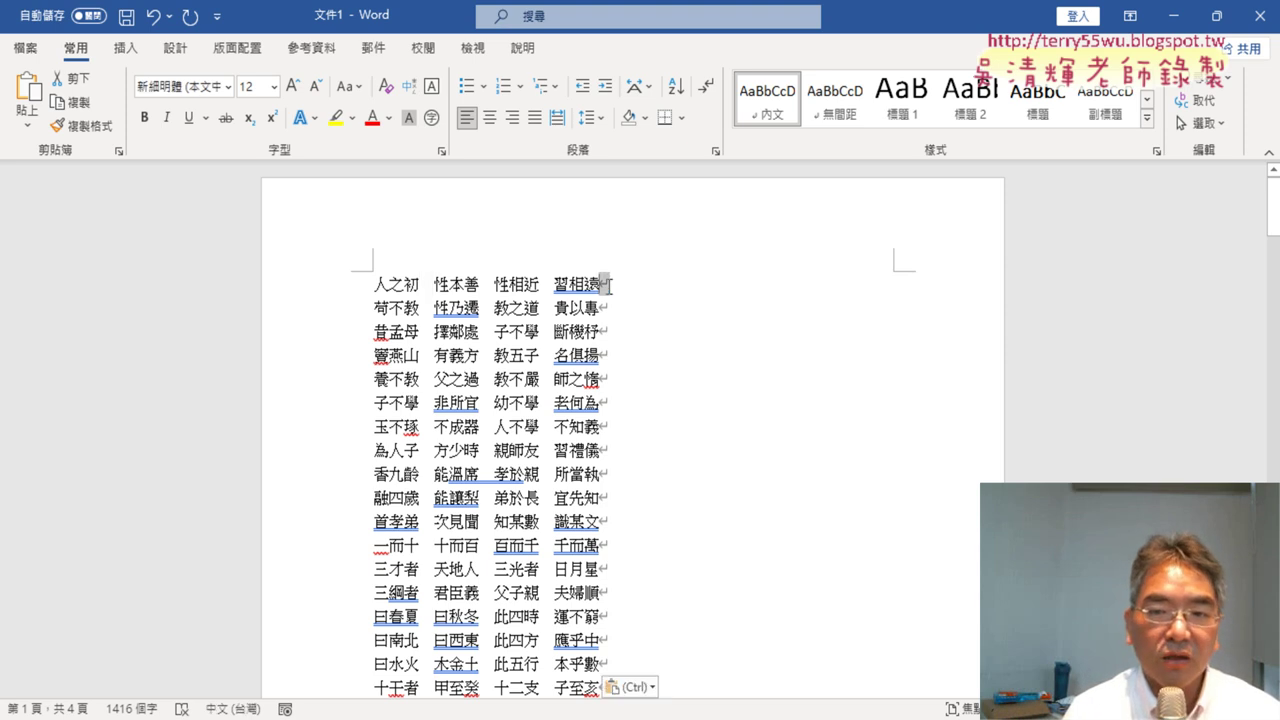
key(ctrl+z)
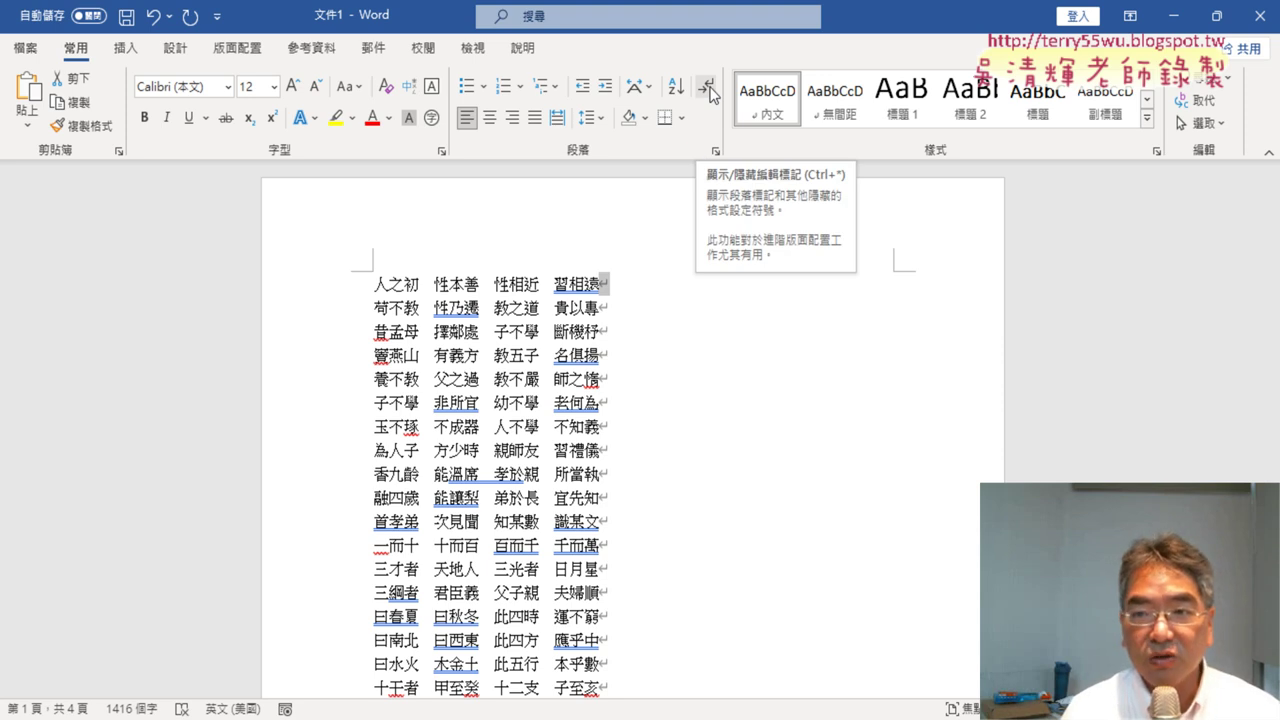
click(709, 89)
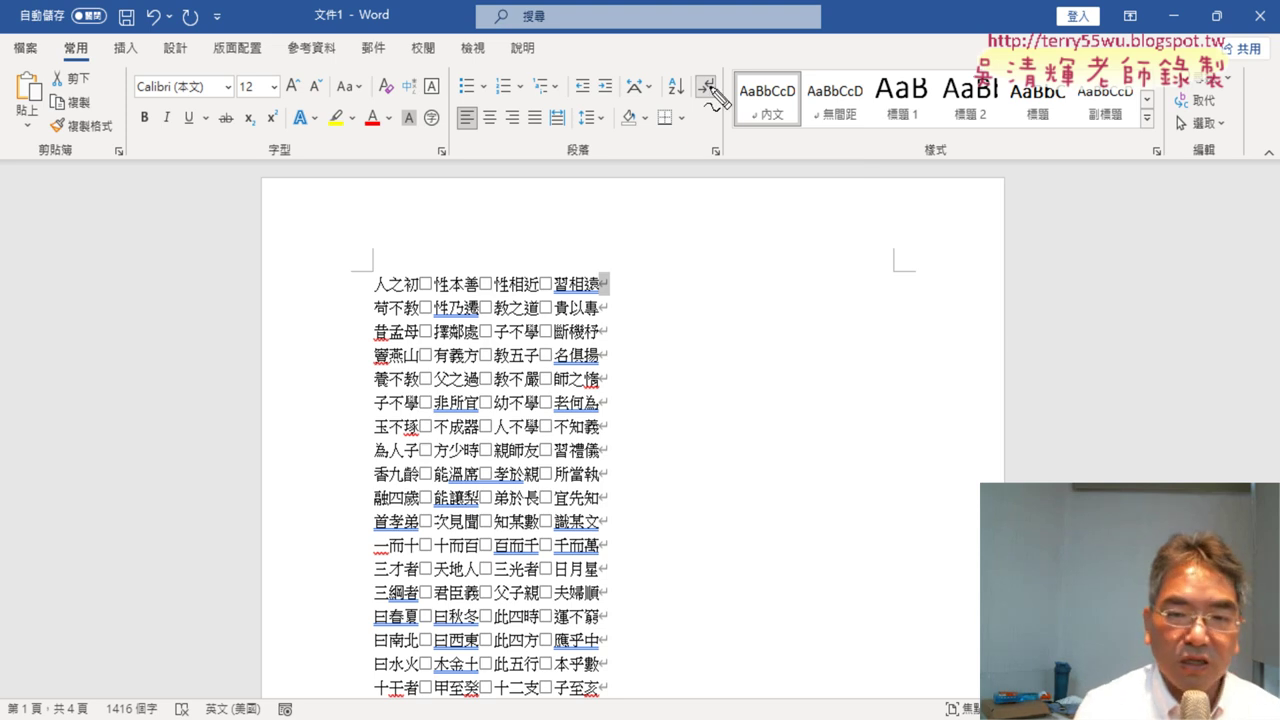
drag(725, 66, 735, 100)
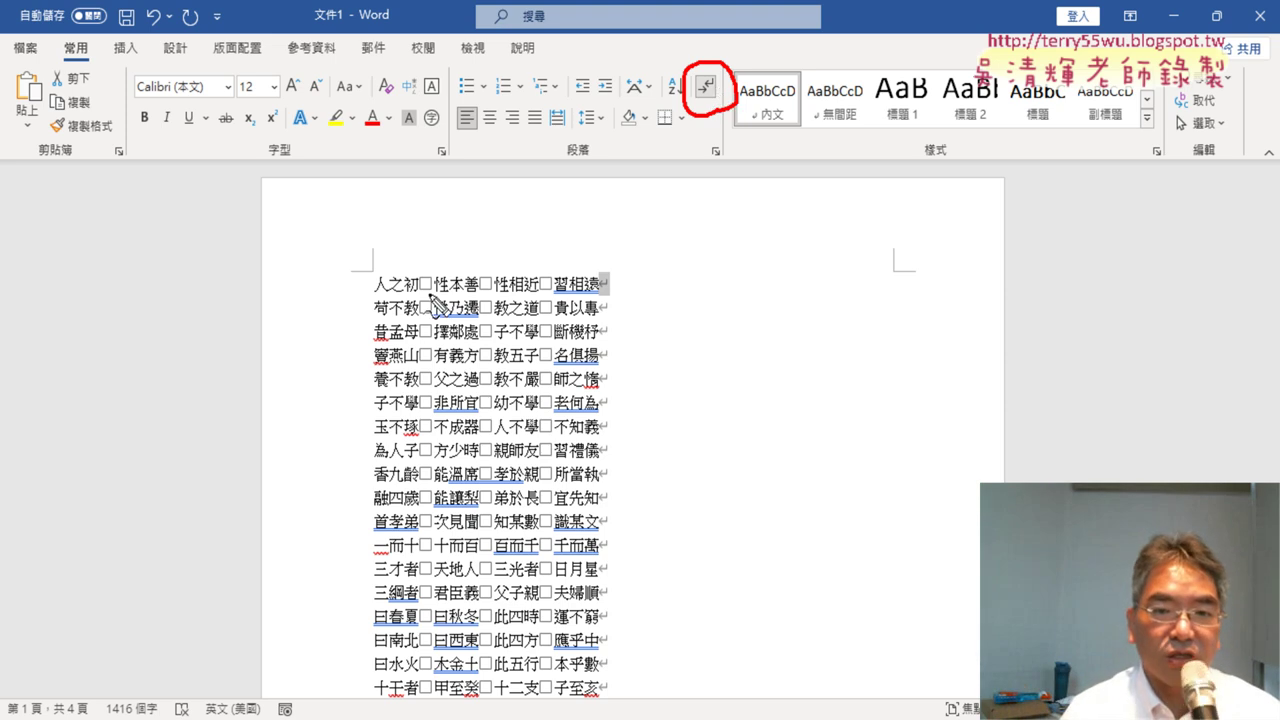
drag(416, 266, 434, 292)
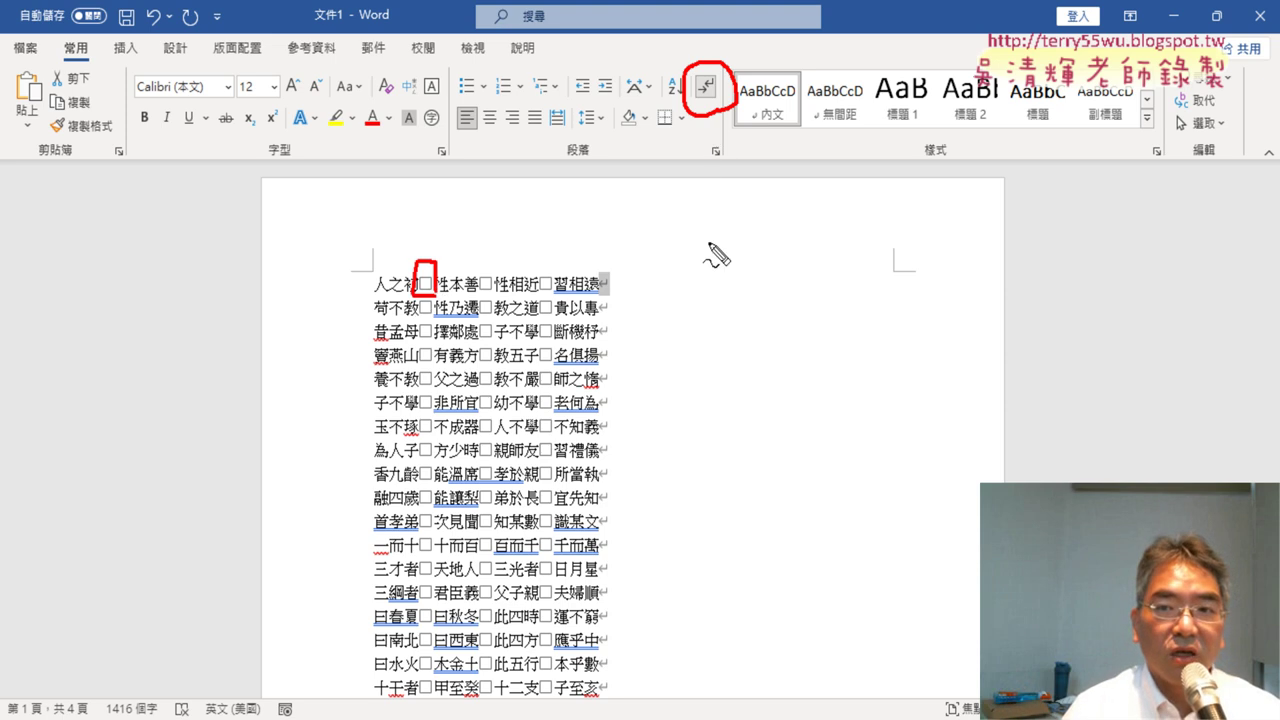
mouse_move(709, 242)
mouse_down()
mouse_move(697, 128)
mouse_move(716, 152)
mouse_up()
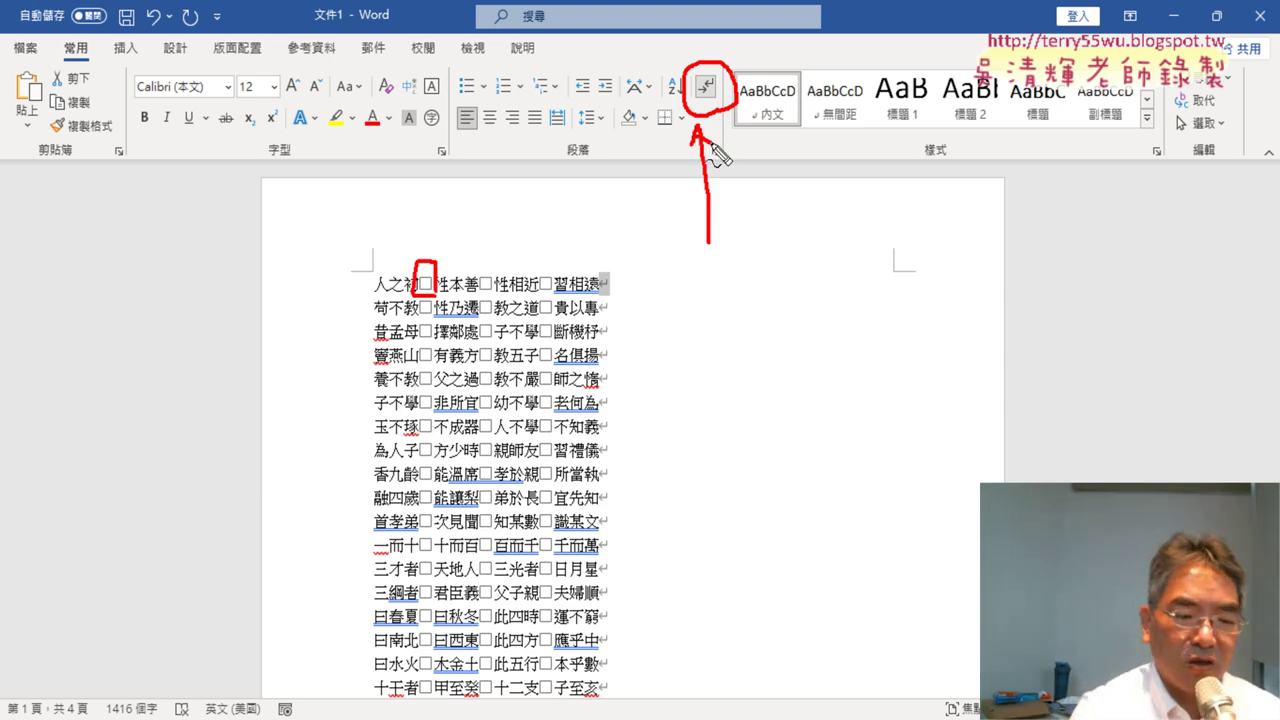
key(Escape)
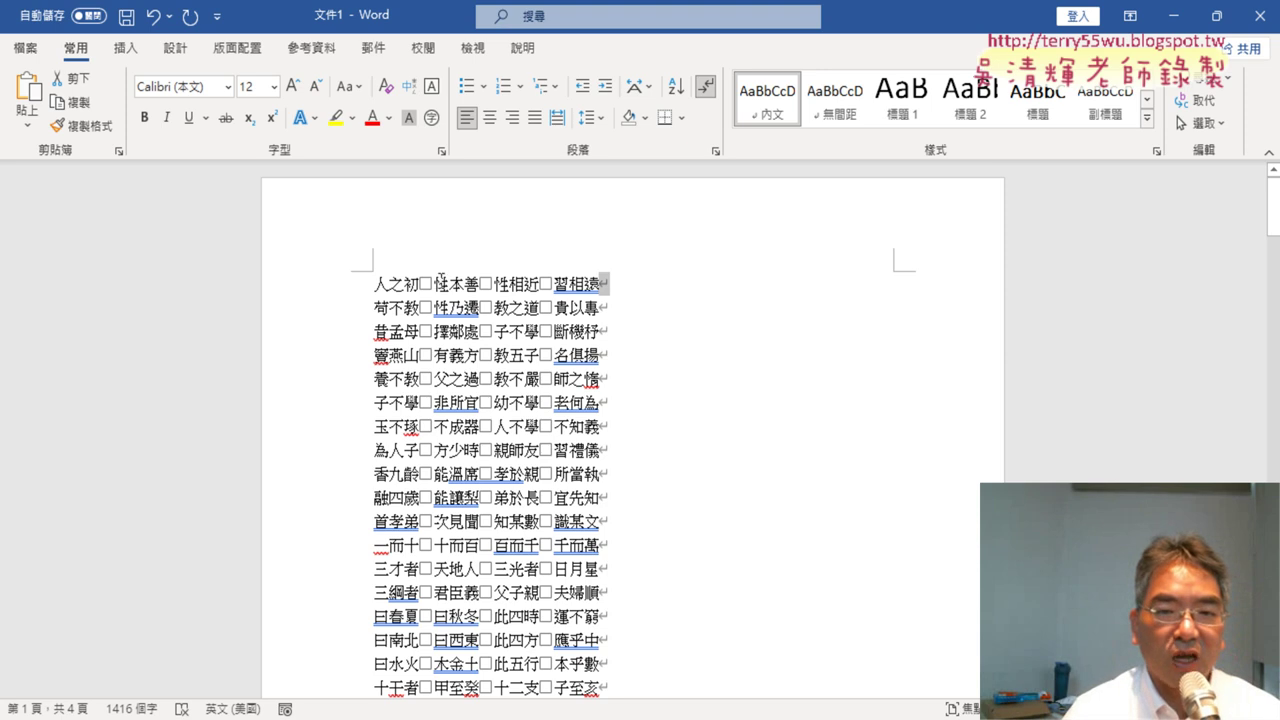
click(560, 266)
click(434, 284)
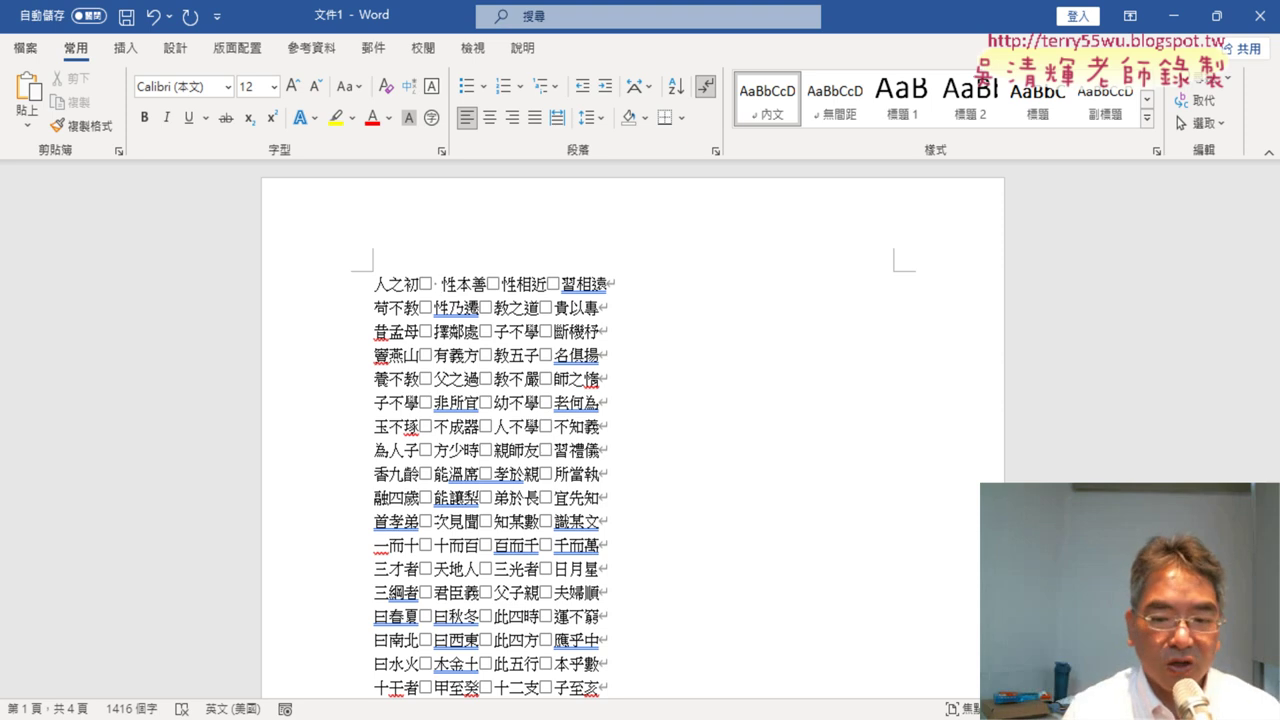
key(BackSpace)
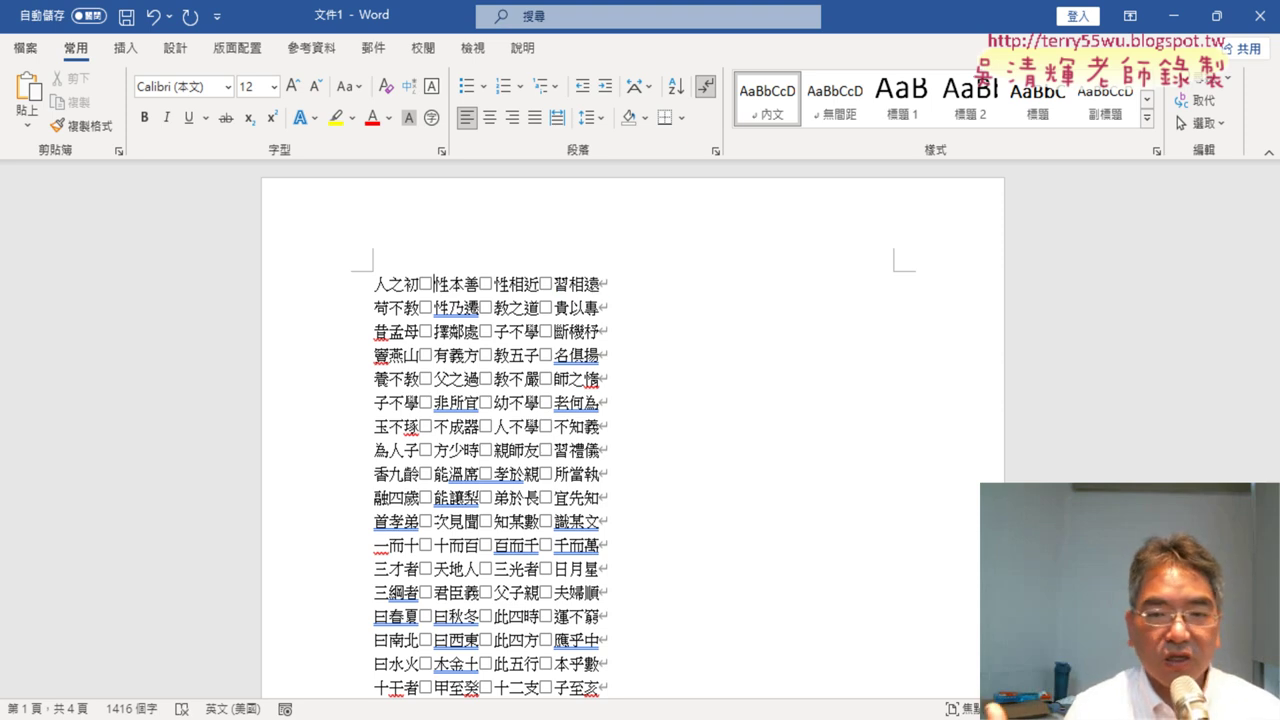
click(627, 286)
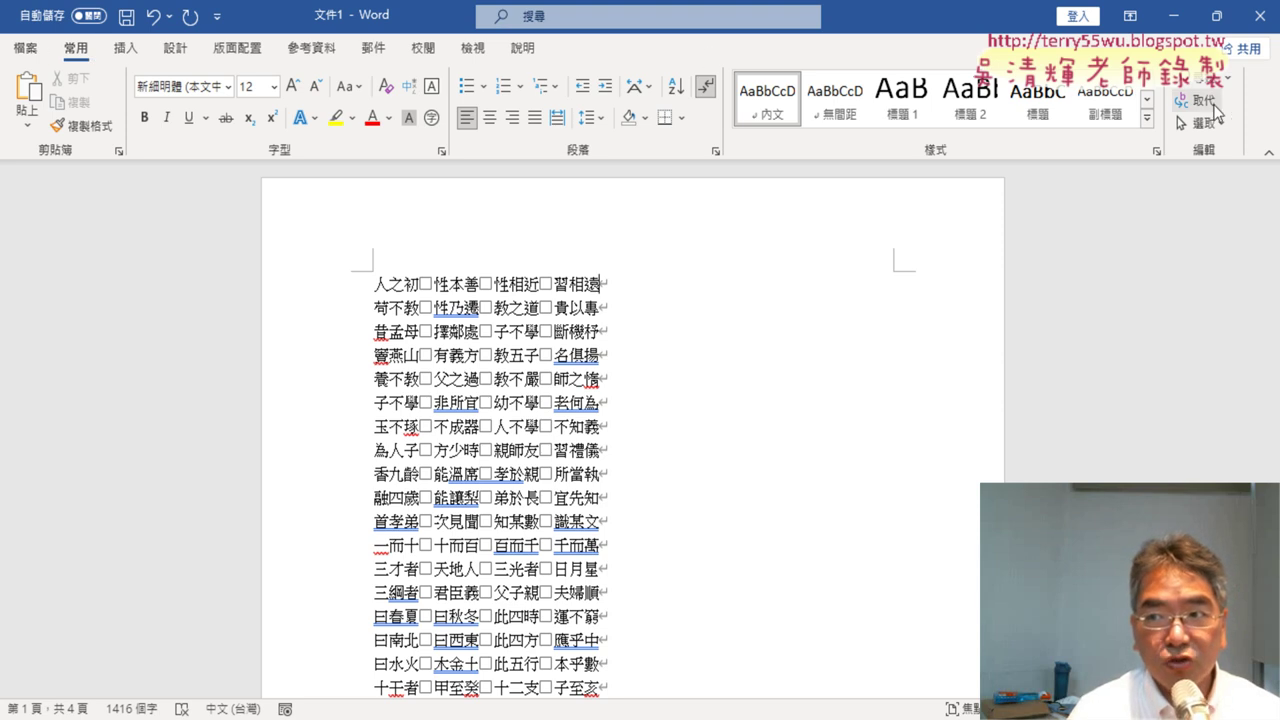
- Replace all 354 boxed space characters with nothing, leaving lines like 人之初性本善性相近習相遠
click(1213, 105)
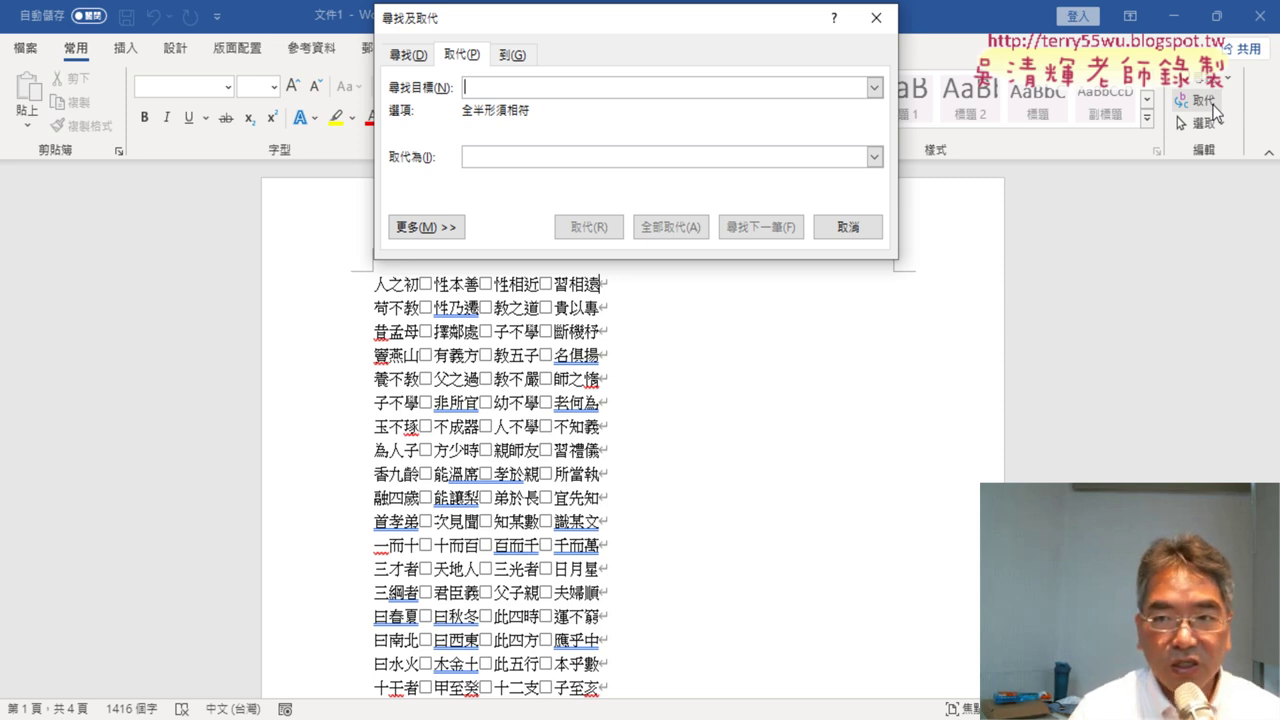
click(882, 22)
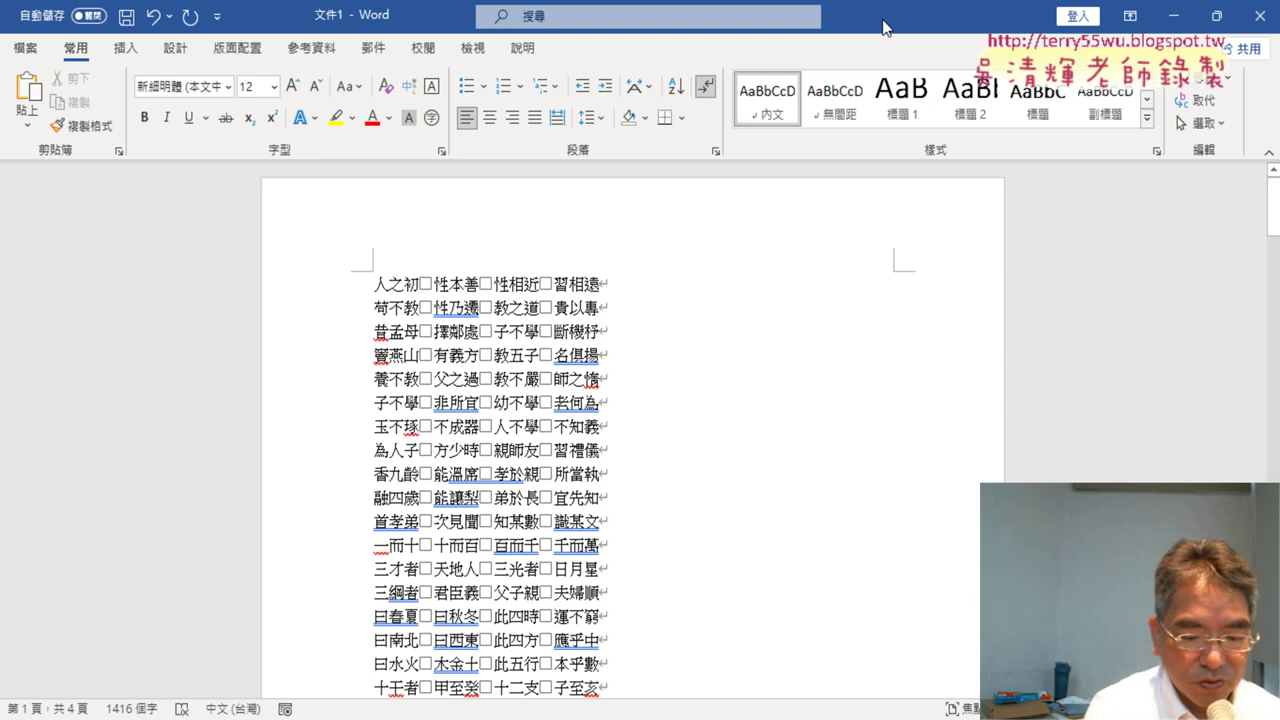
key(ctrl+h)
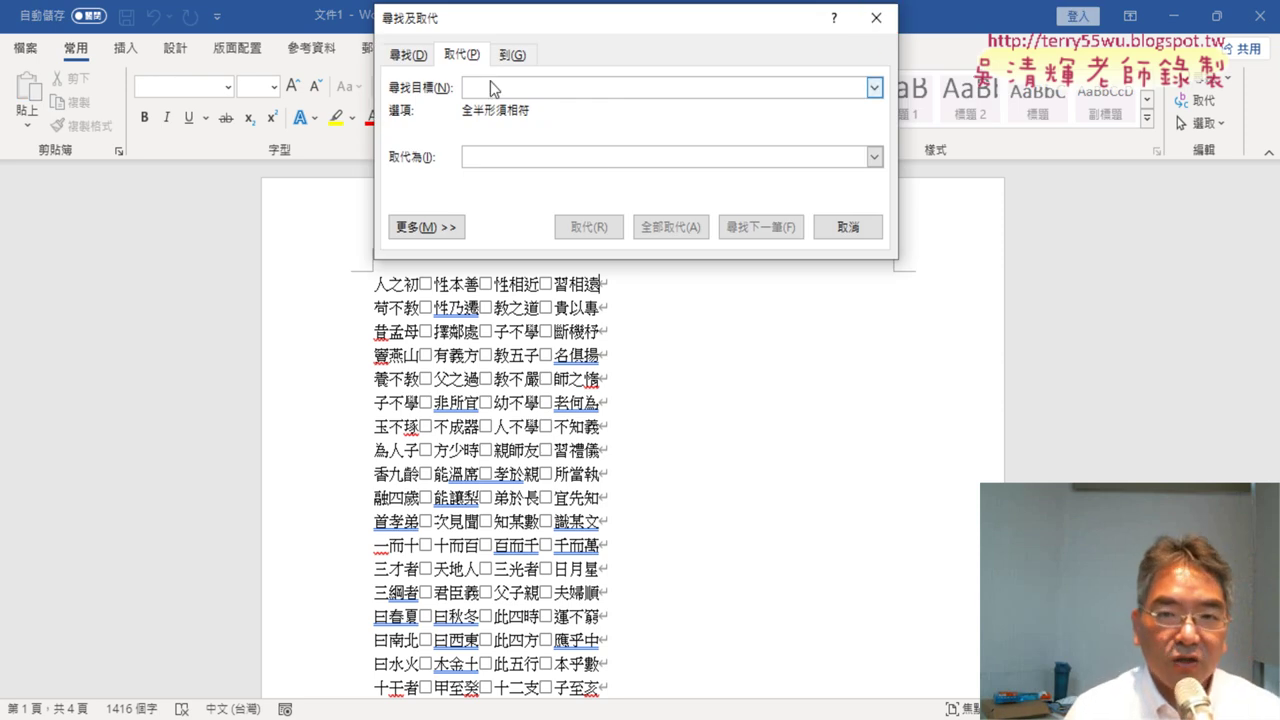
drag(561, 38, 880, 76)
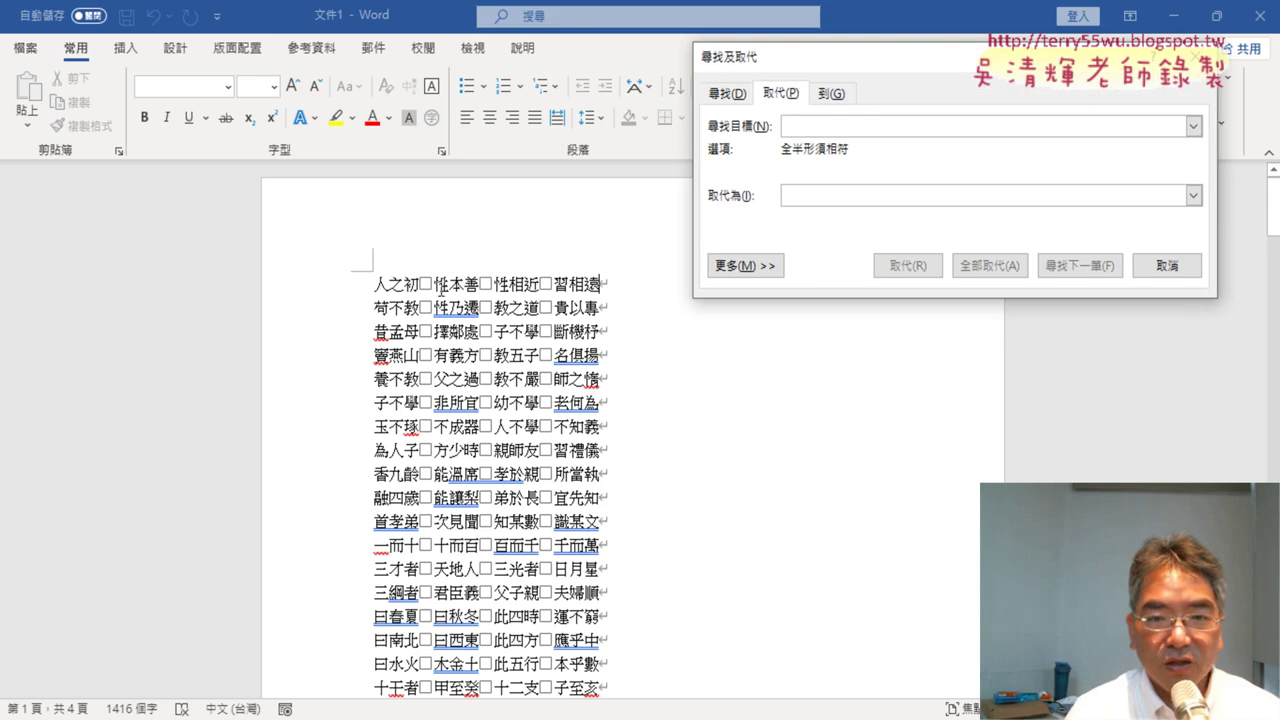
click(437, 285)
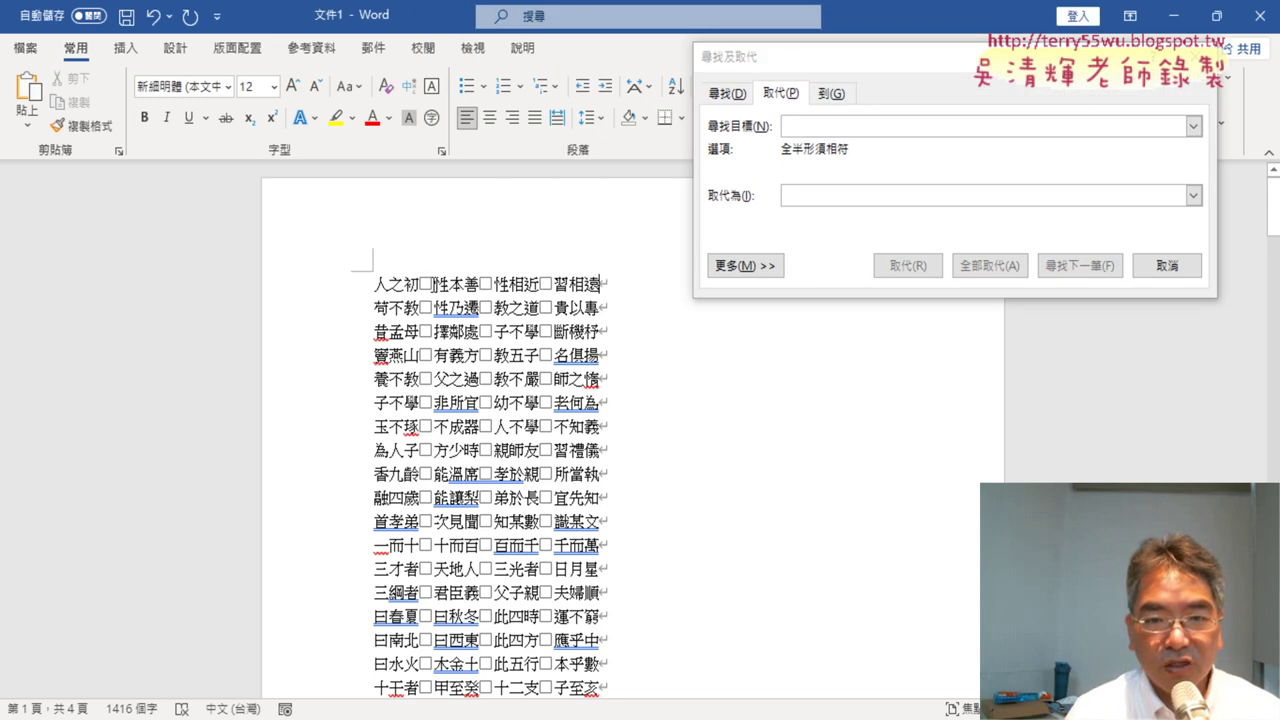
click(787, 199)
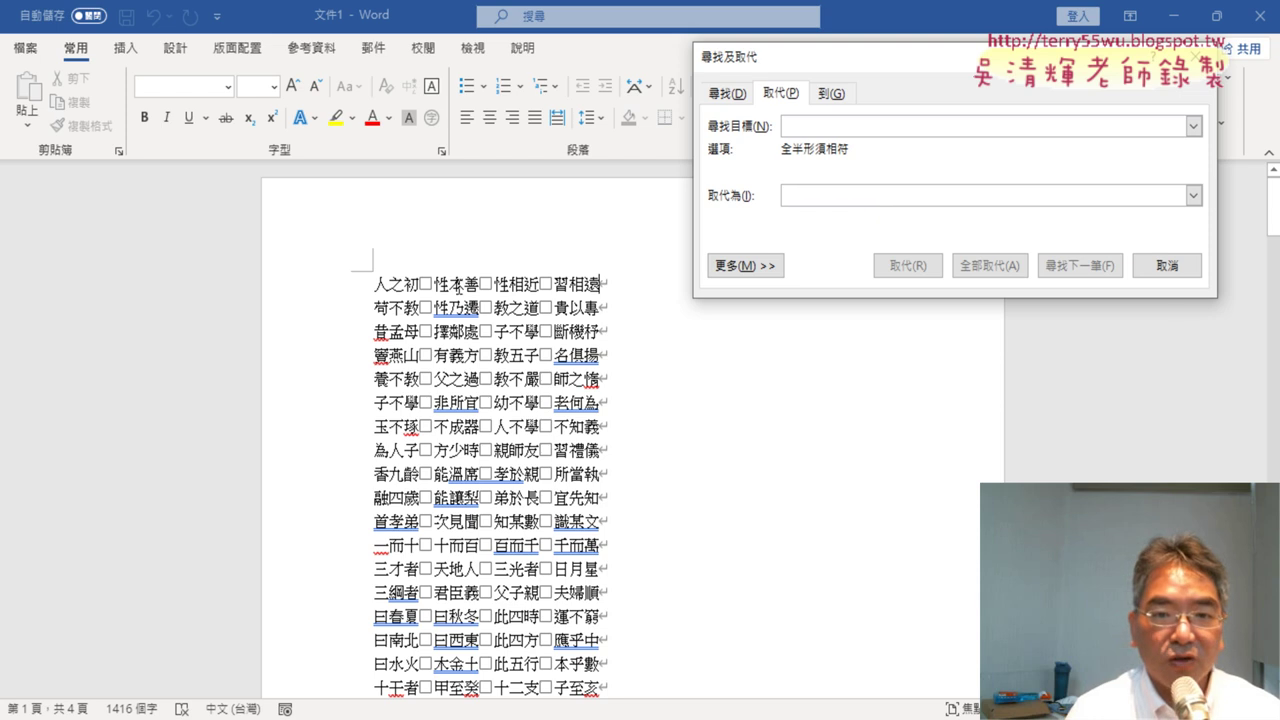
click(429, 283)
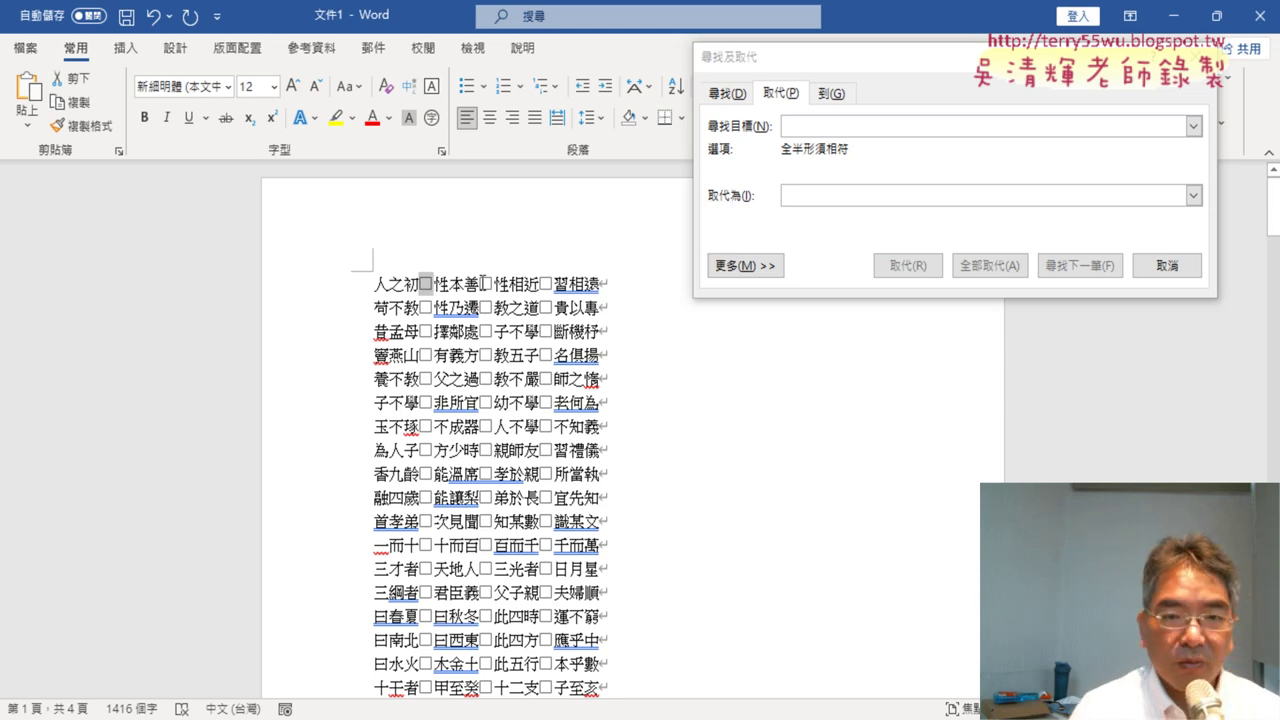
click(836, 126)
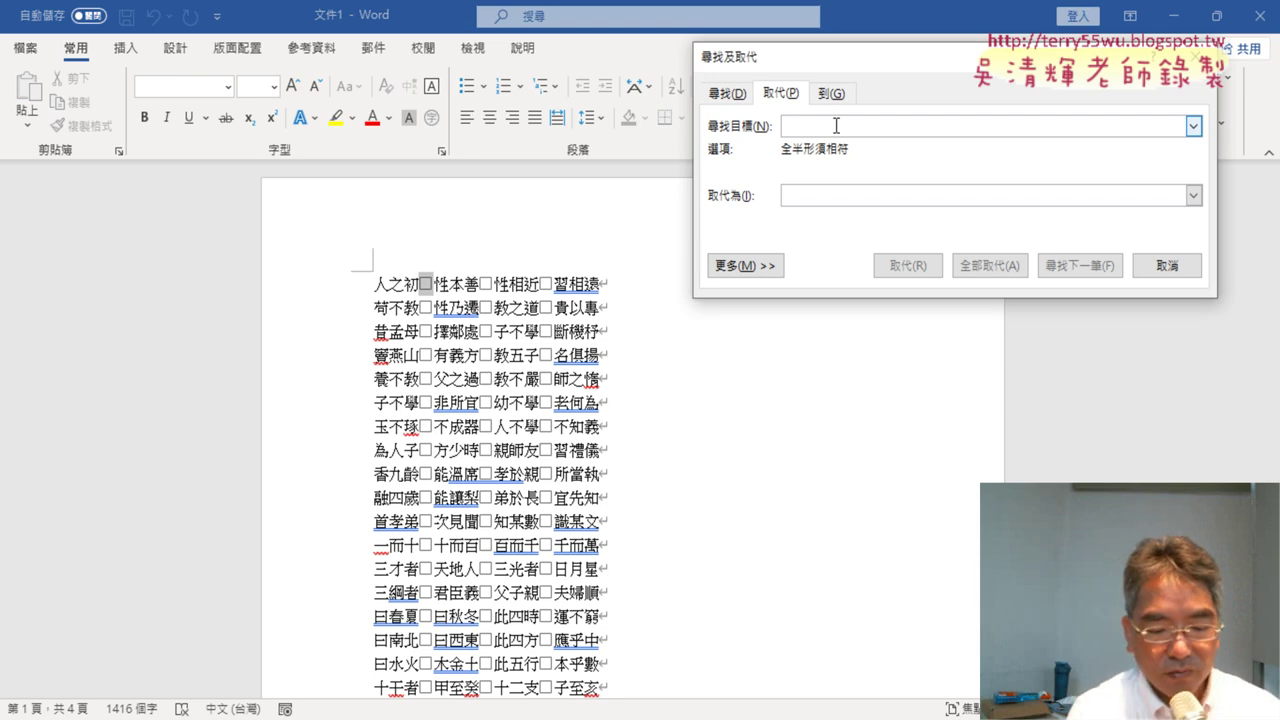
key(ctrl+v)
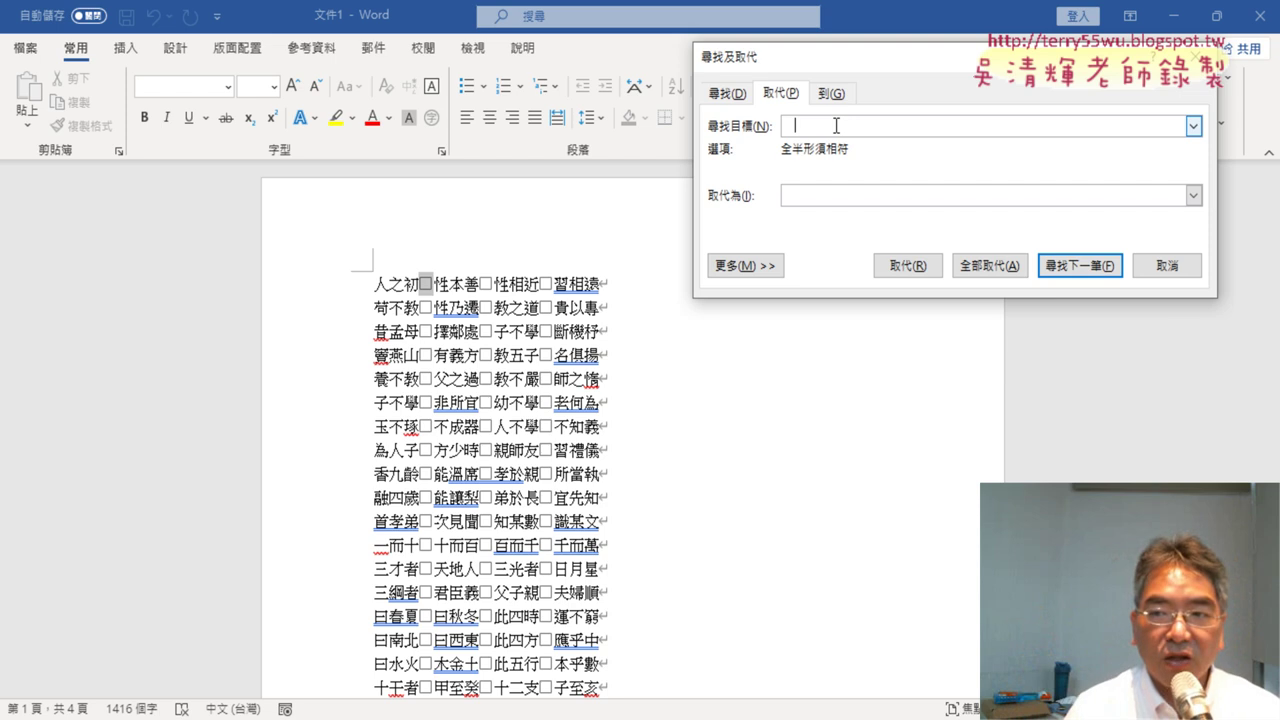
click(997, 266)
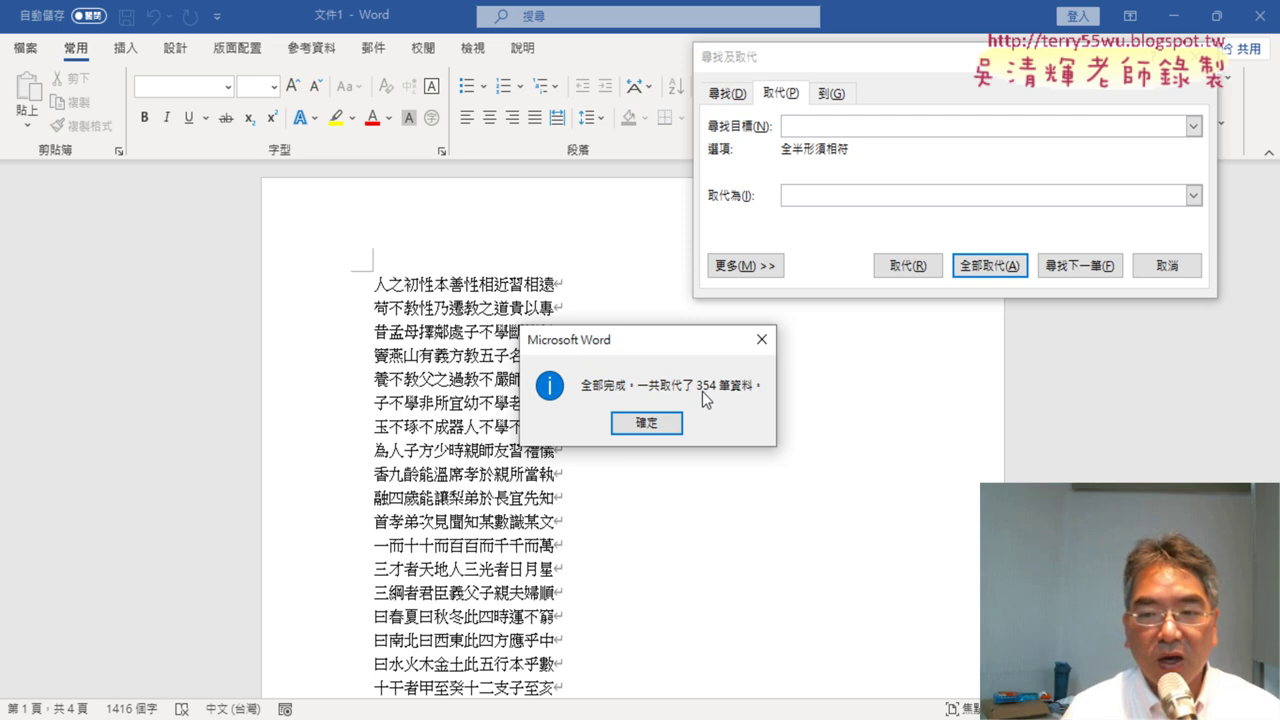
click(645, 424)
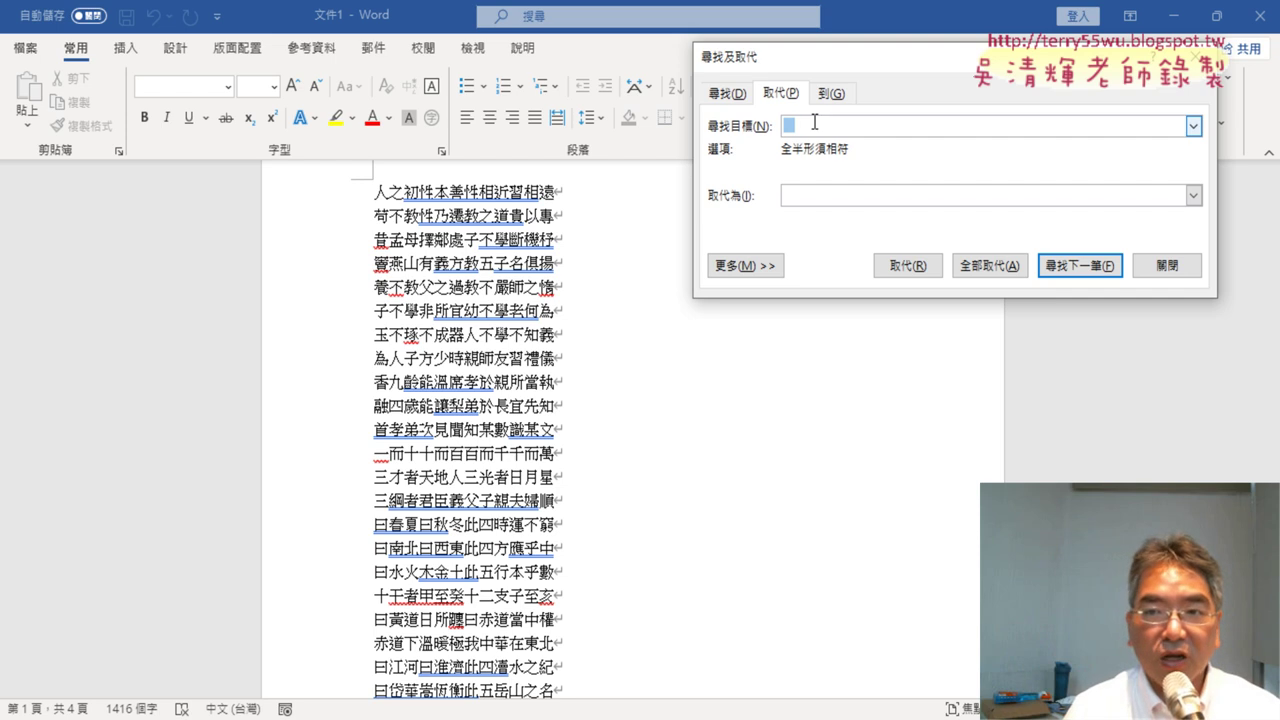
- Remove all 118 paragraph marks (^p), joining the text into one continuous block
key(BackSpace)
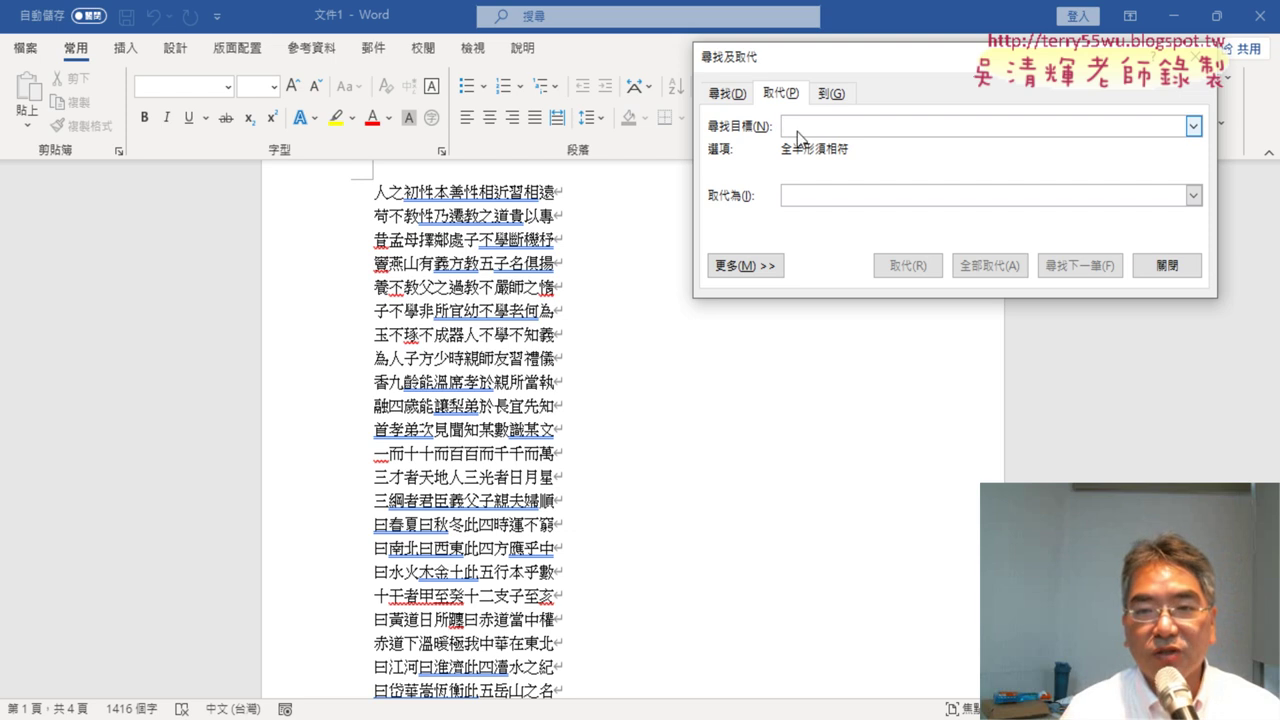
click(758, 268)
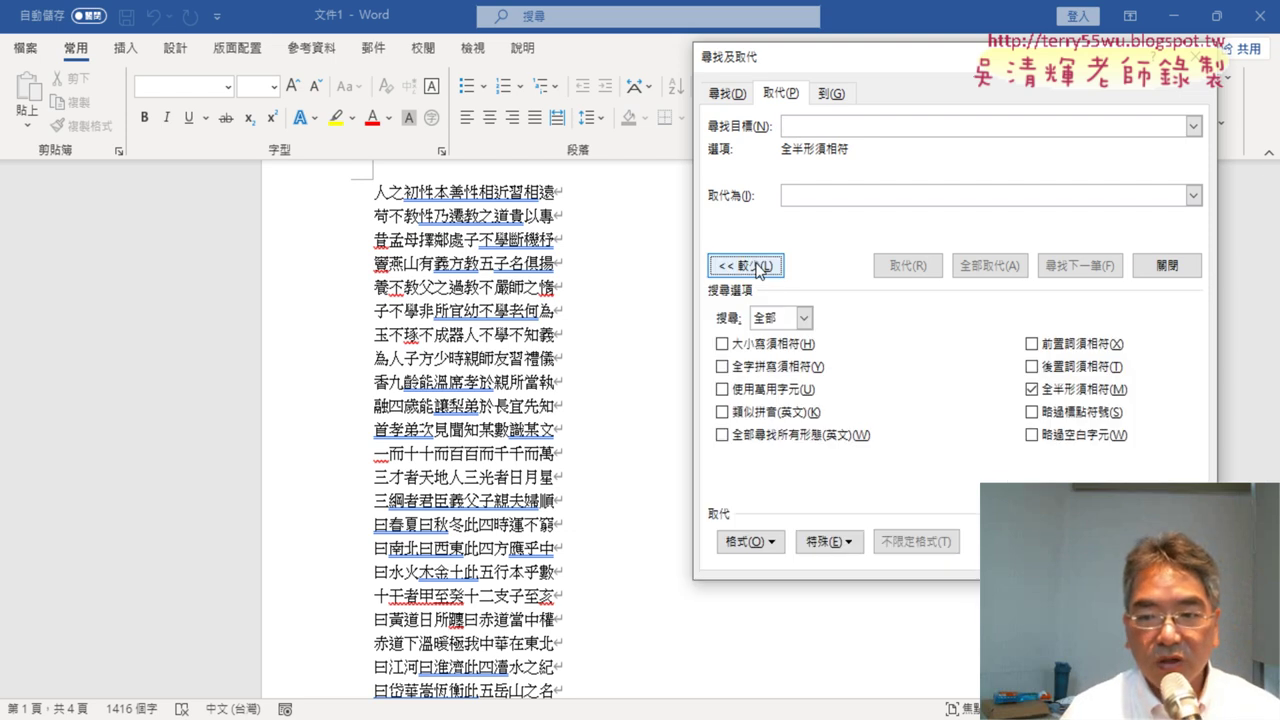
click(843, 543)
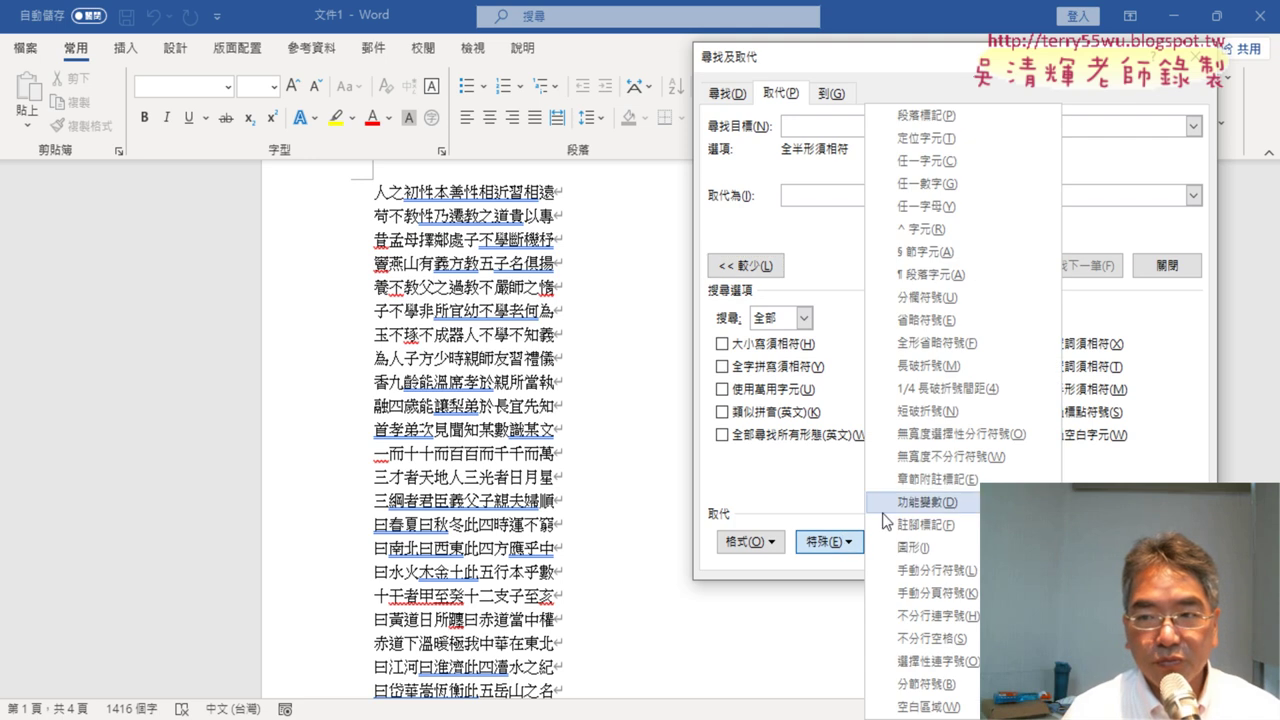
click(971, 118)
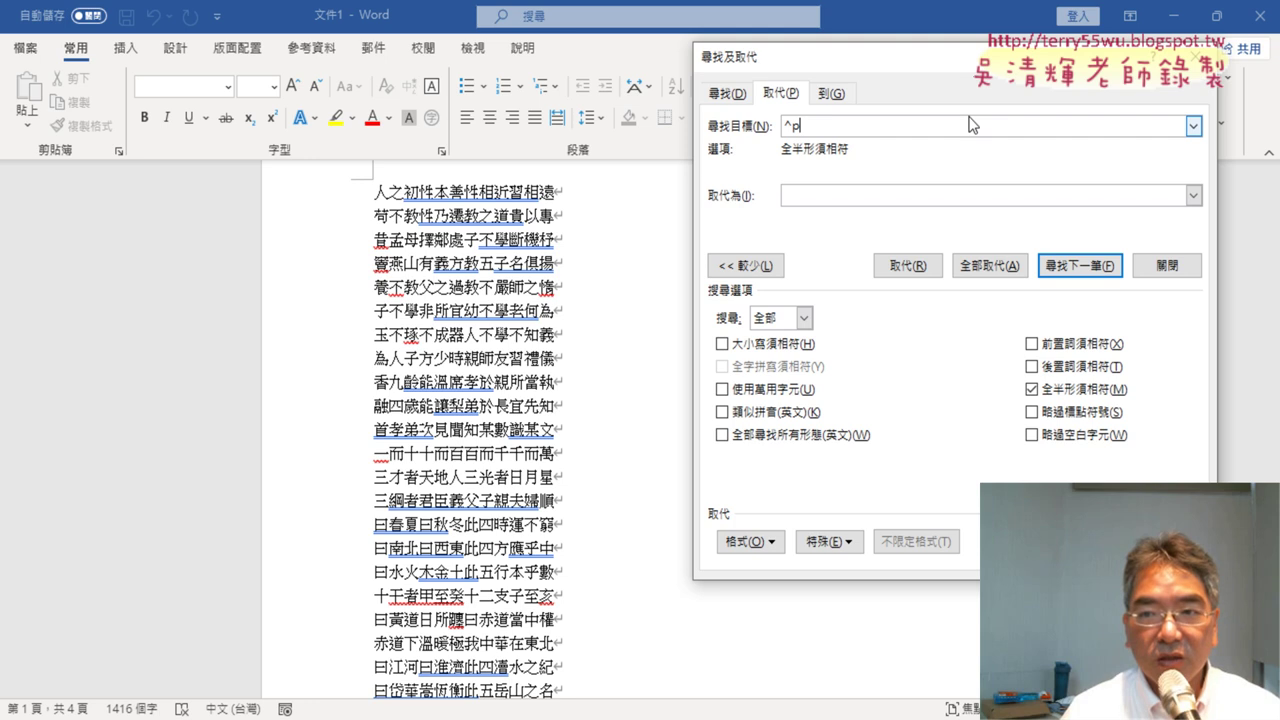
click(1001, 268)
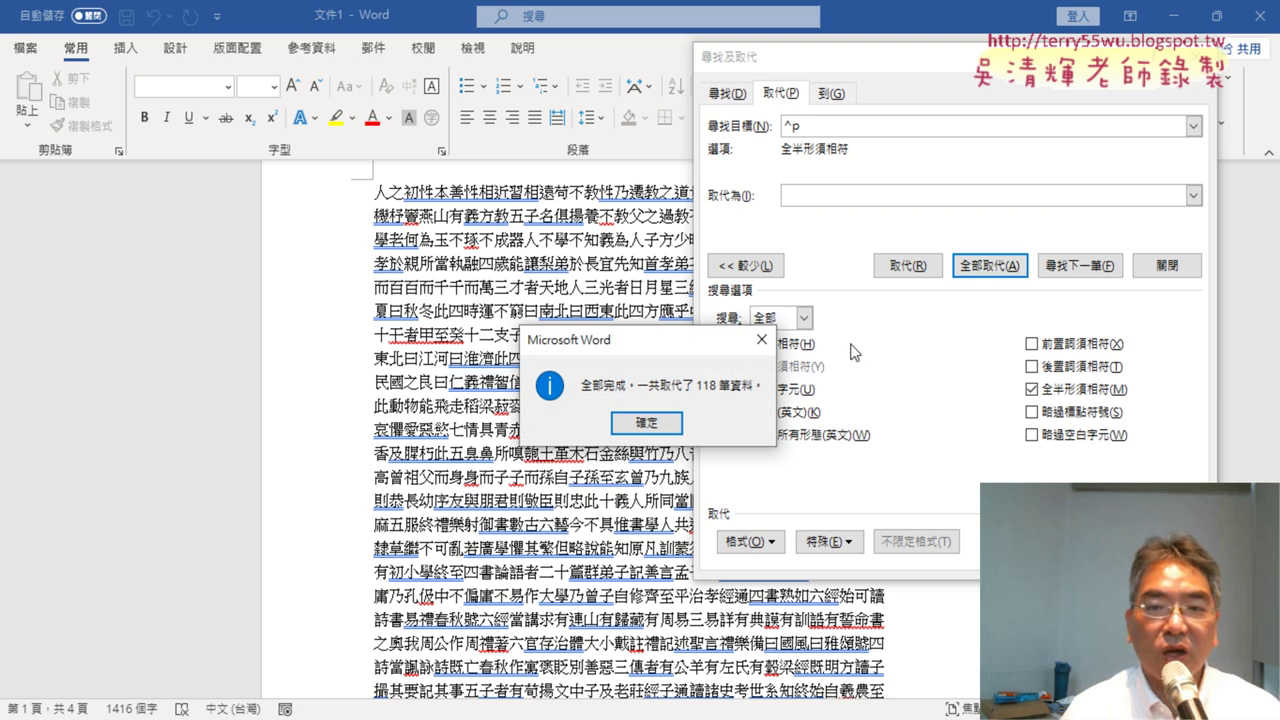
click(648, 424)
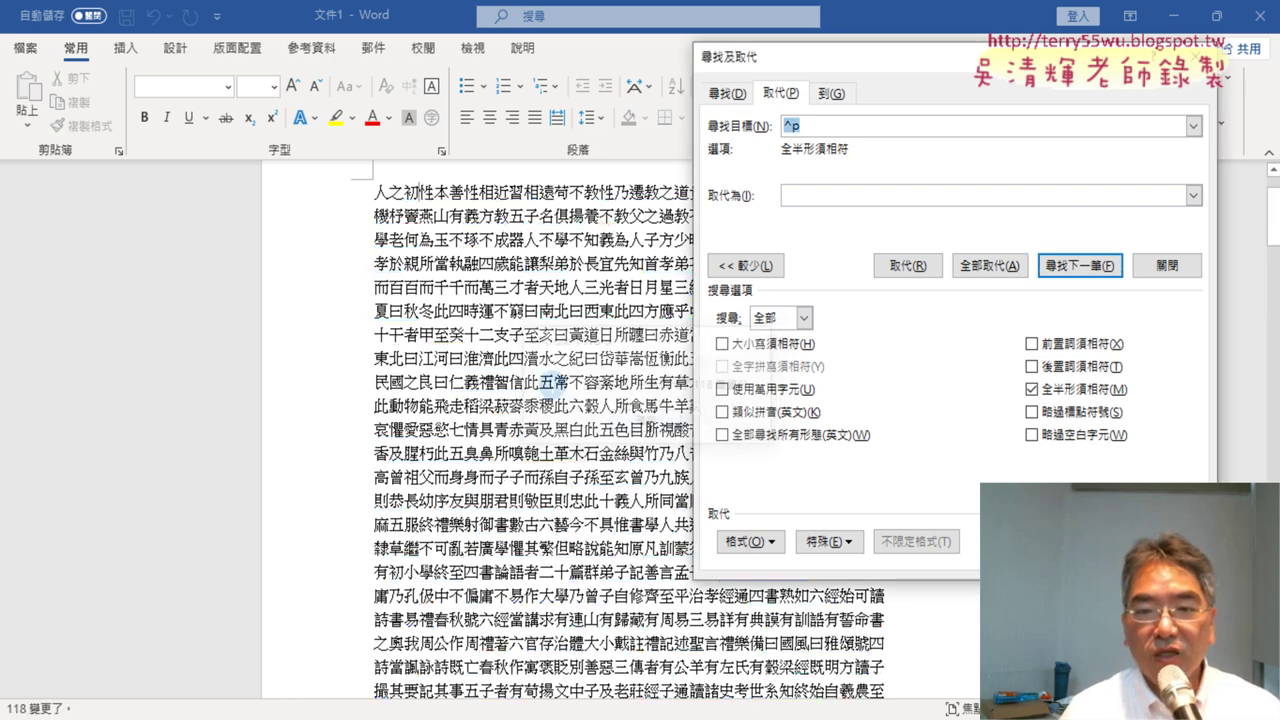
click(1167, 268)
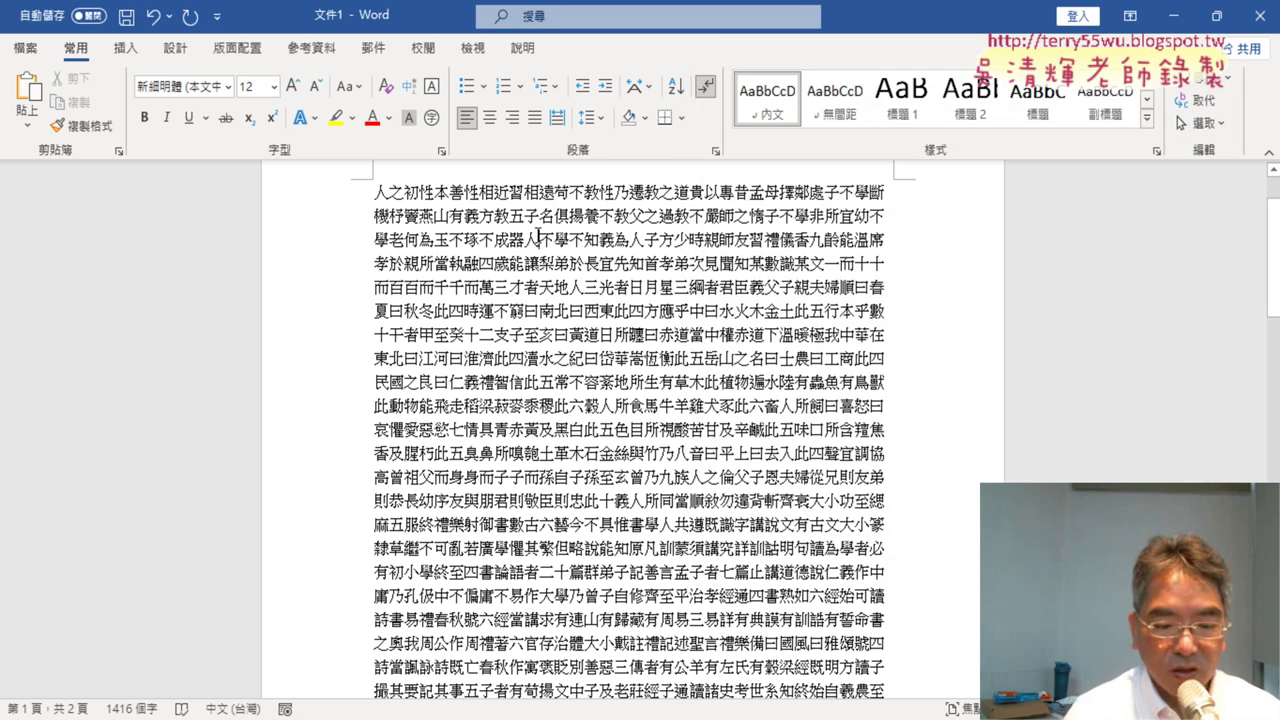
- Select all the merged Word text, then start a new blank Excel workbook, 活頁簿1
key(ctrl+a)
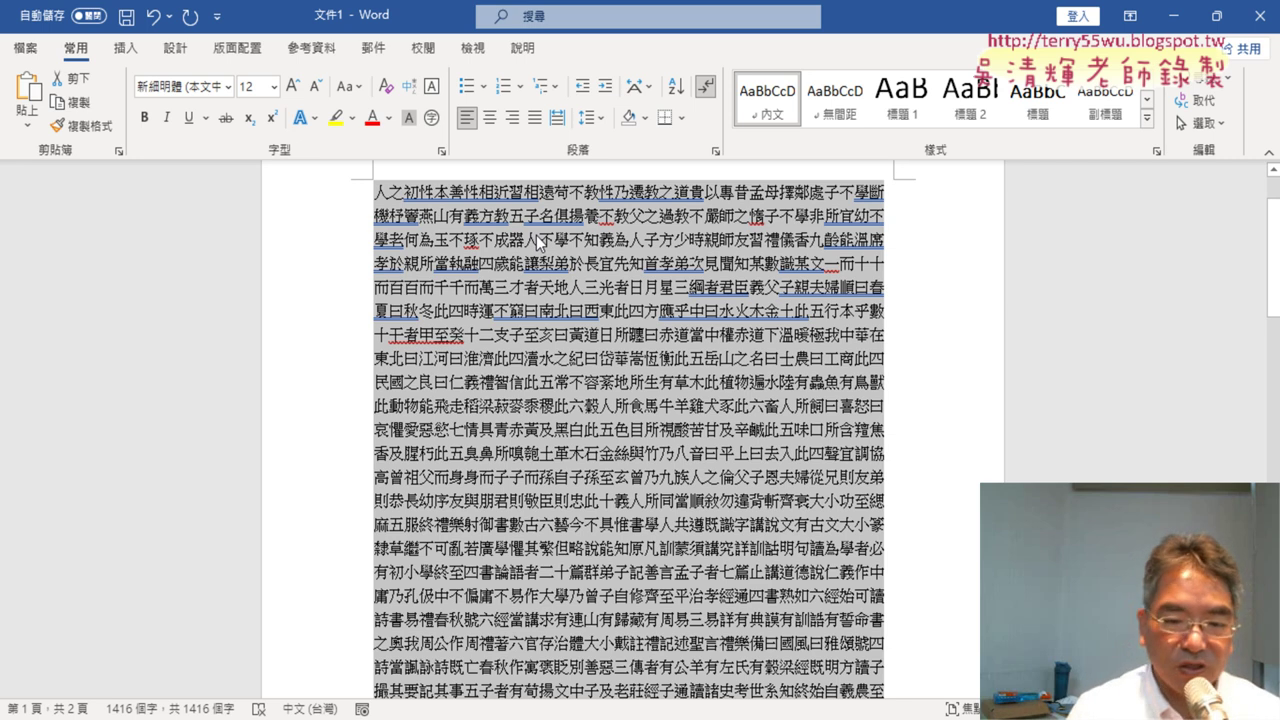
key(super)
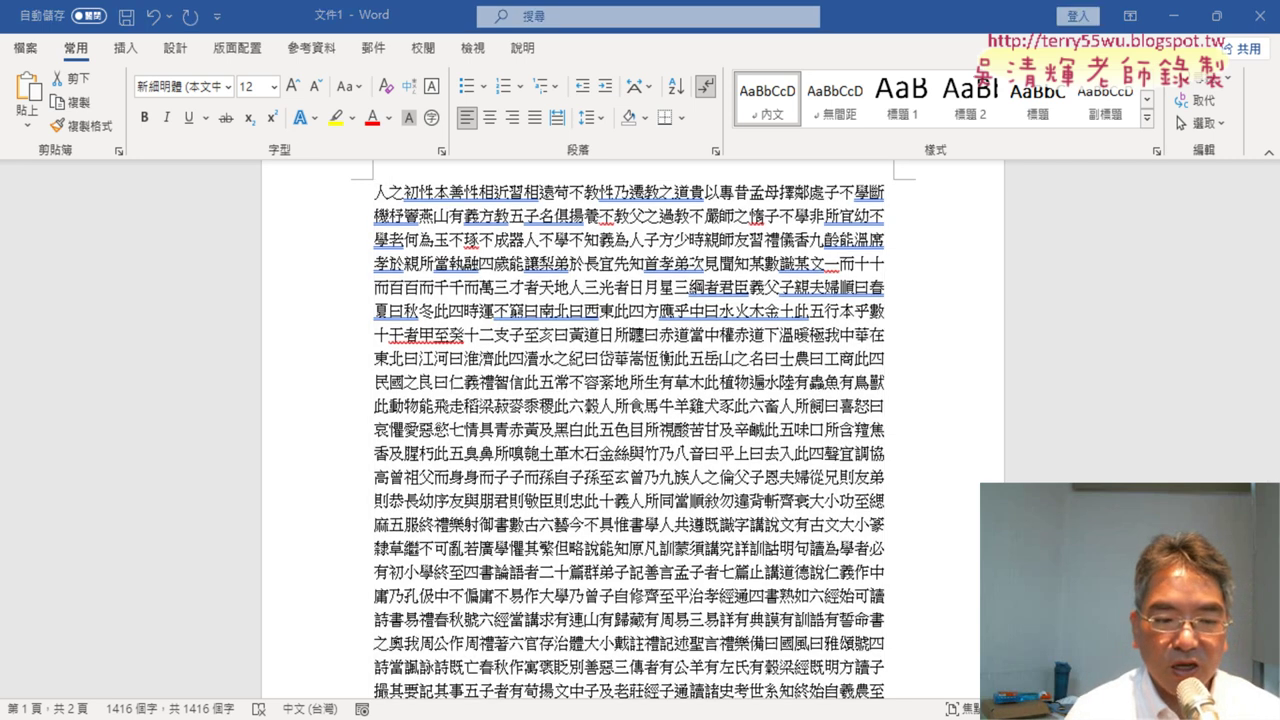
scroll(126, 490, down, 3)
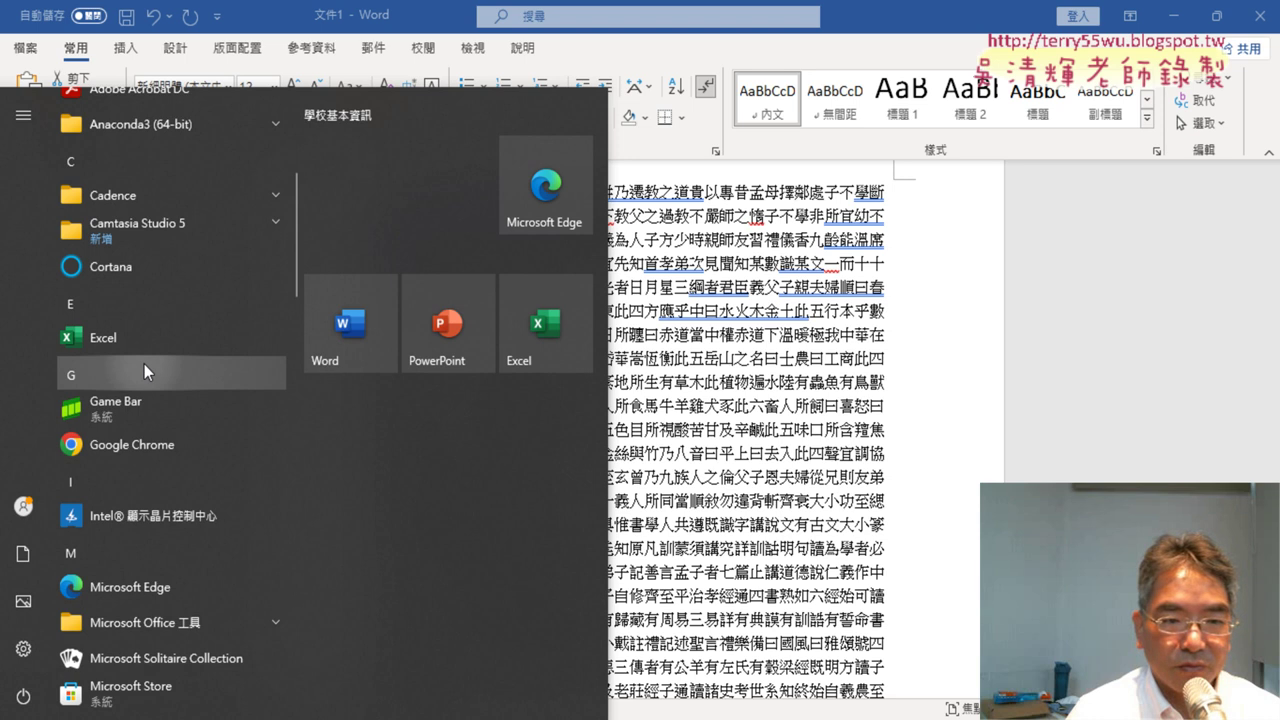
click(144, 364)
key(super)
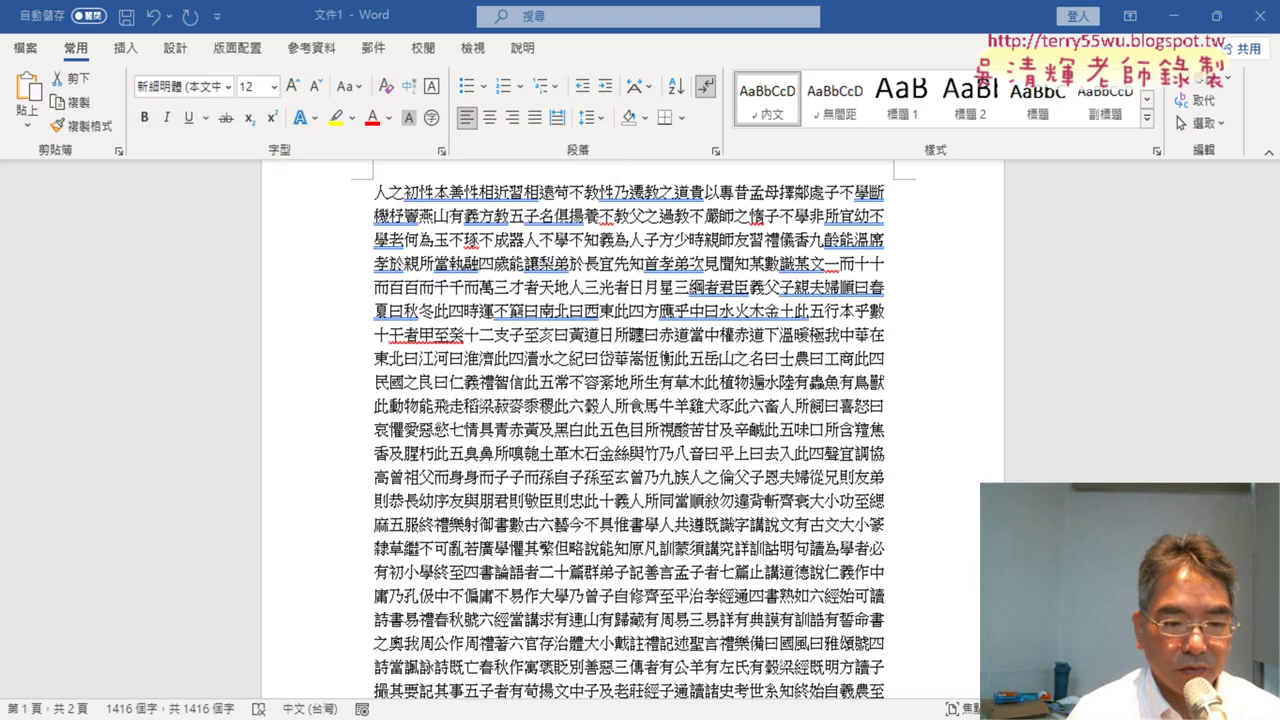
key(super)
scroll(107, 572, down, 3)
click(137, 445)
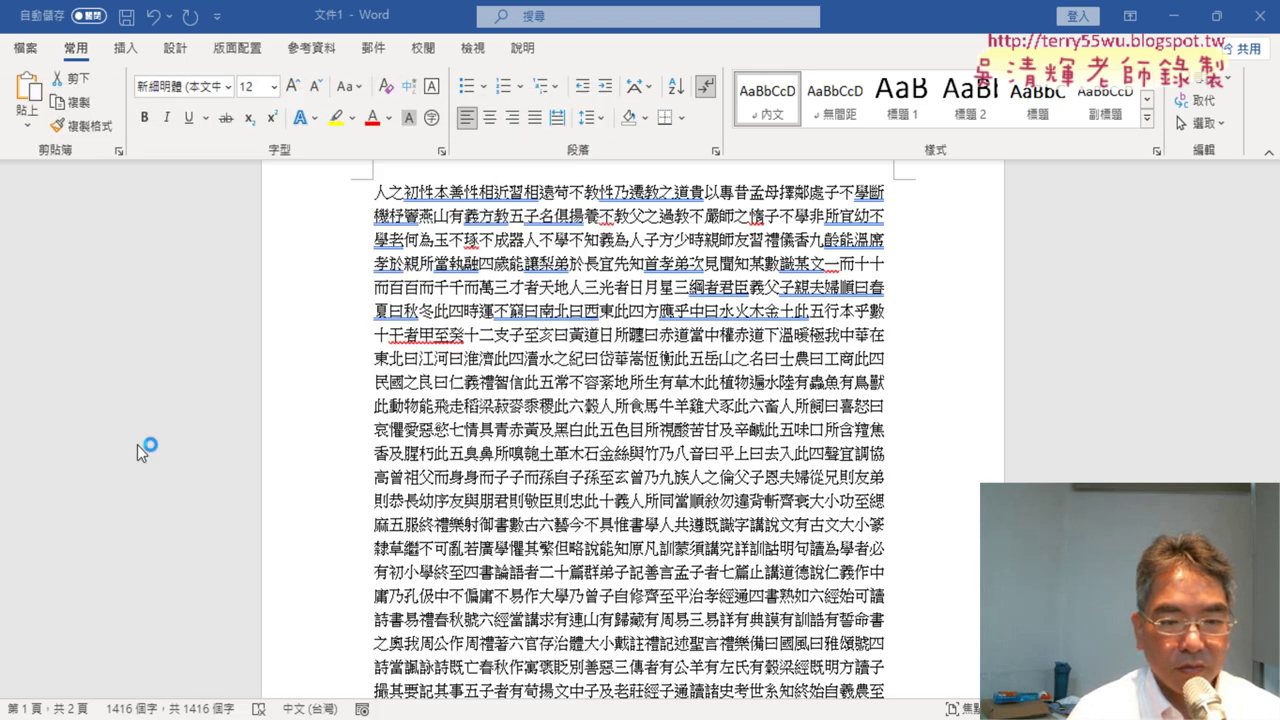
click(257, 223)
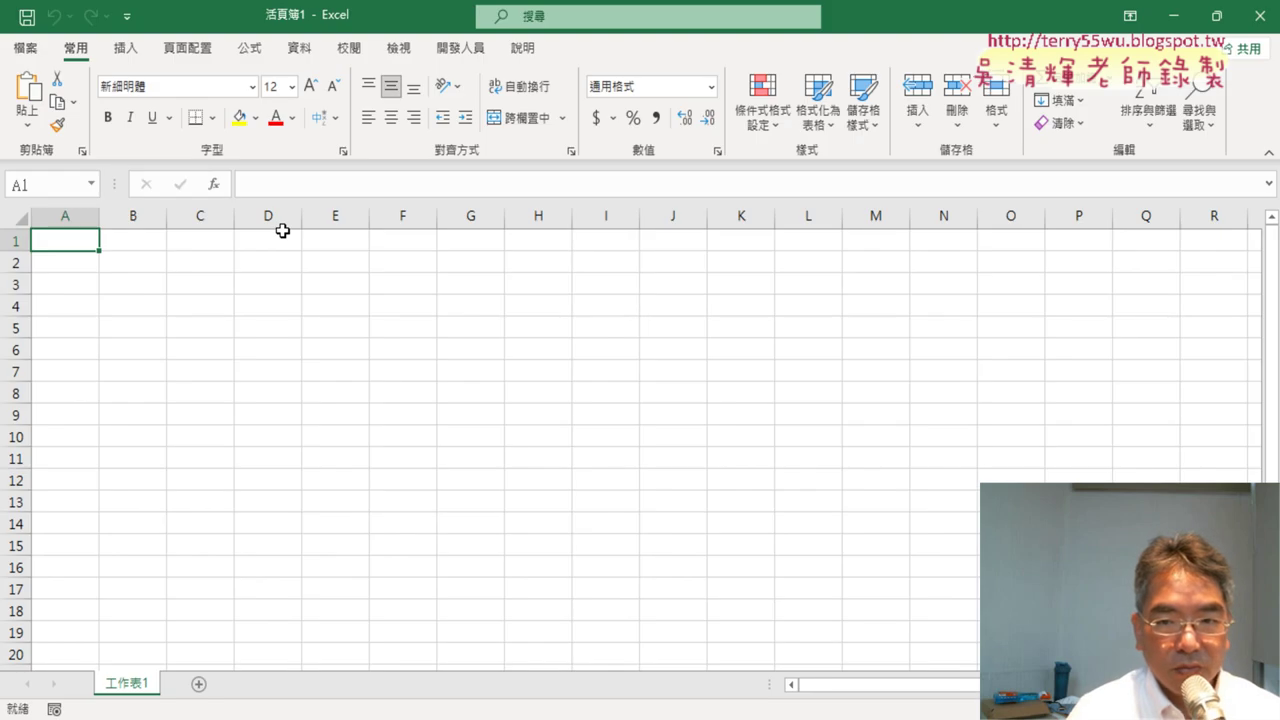
- Merge J1:R20 into one cell and align it top and left
click(698, 244)
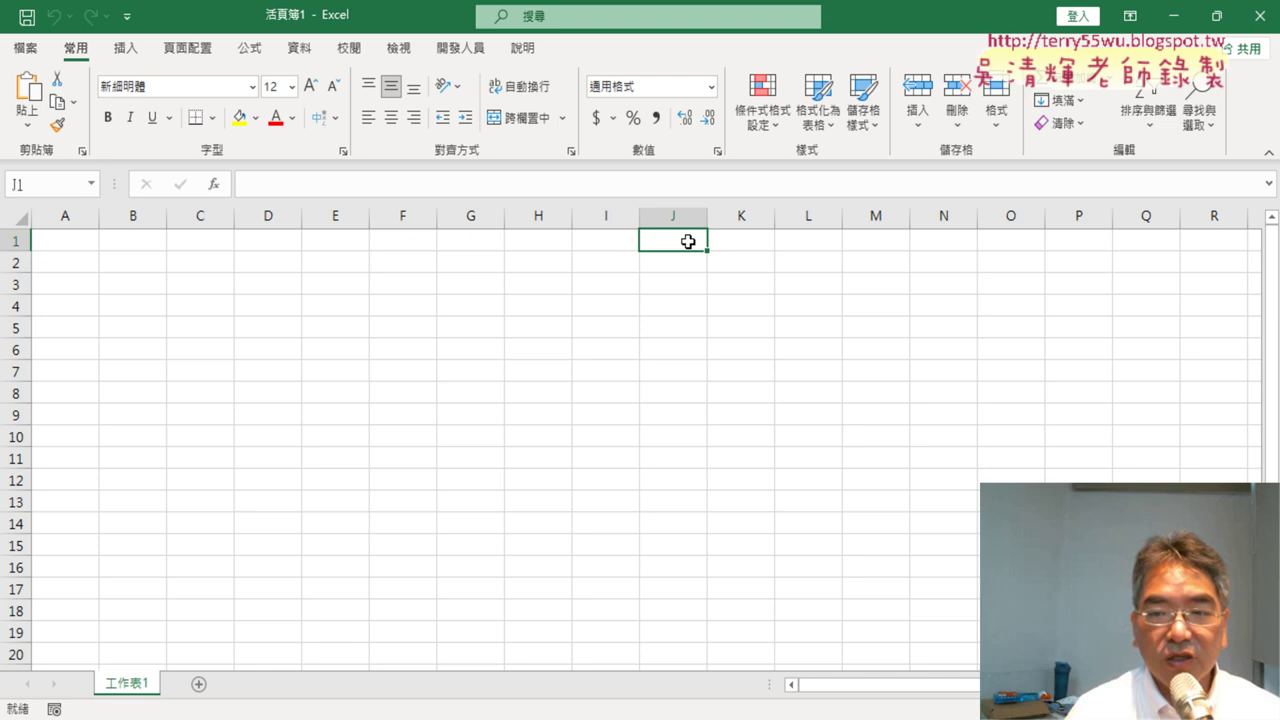
mouse_move(687, 241)
mouse_down()
mouse_move(1230, 600)
mouse_move(1214, 655)
mouse_up()
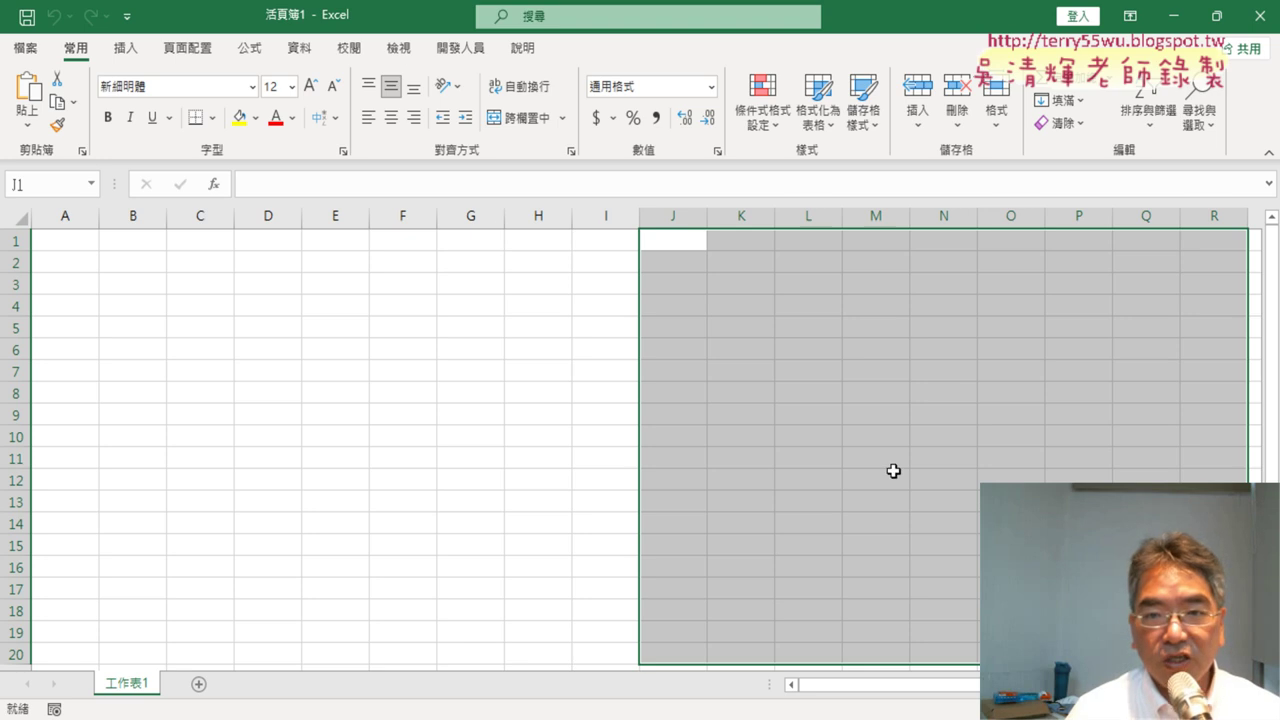
click(535, 118)
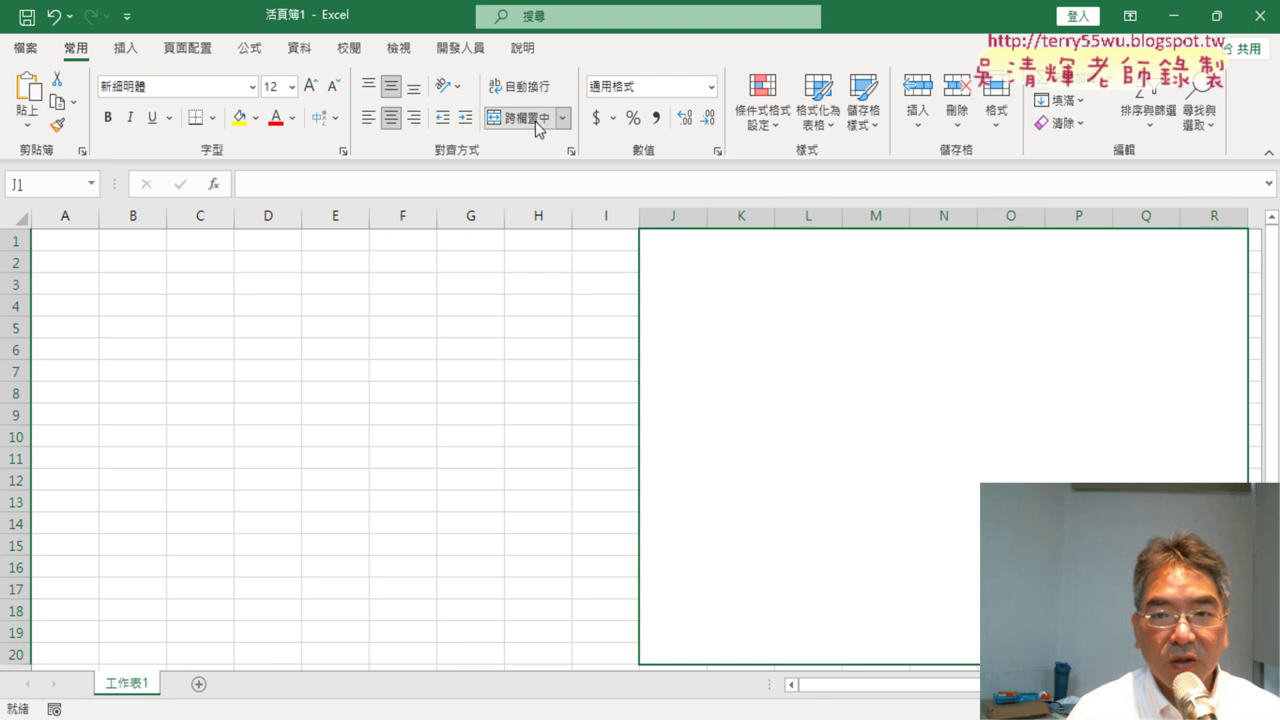
click(375, 92)
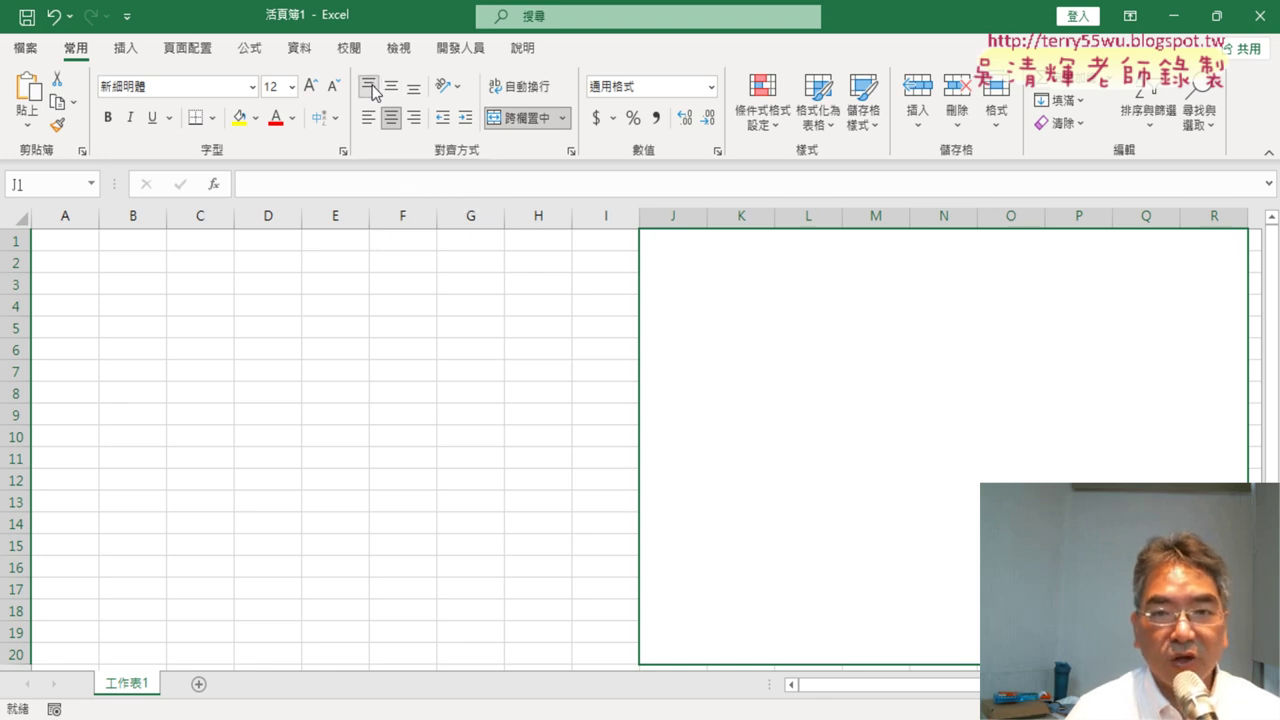
double_click(757, 281)
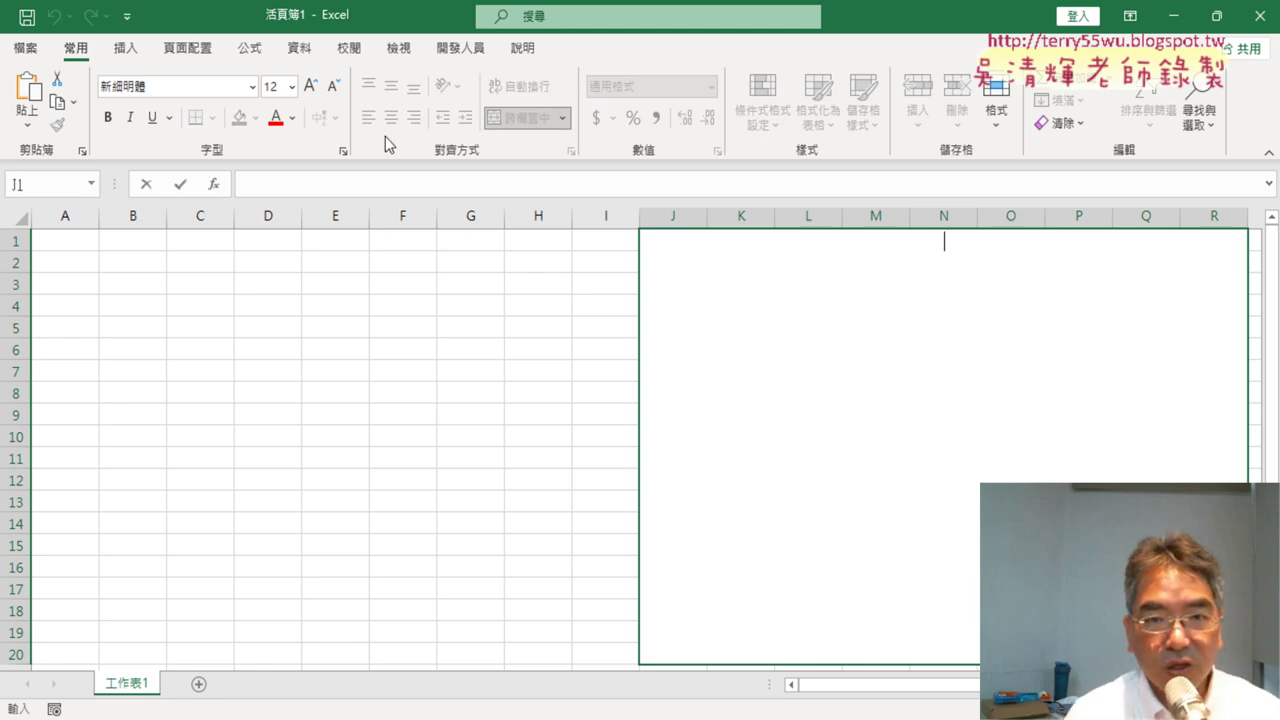
click(538, 317)
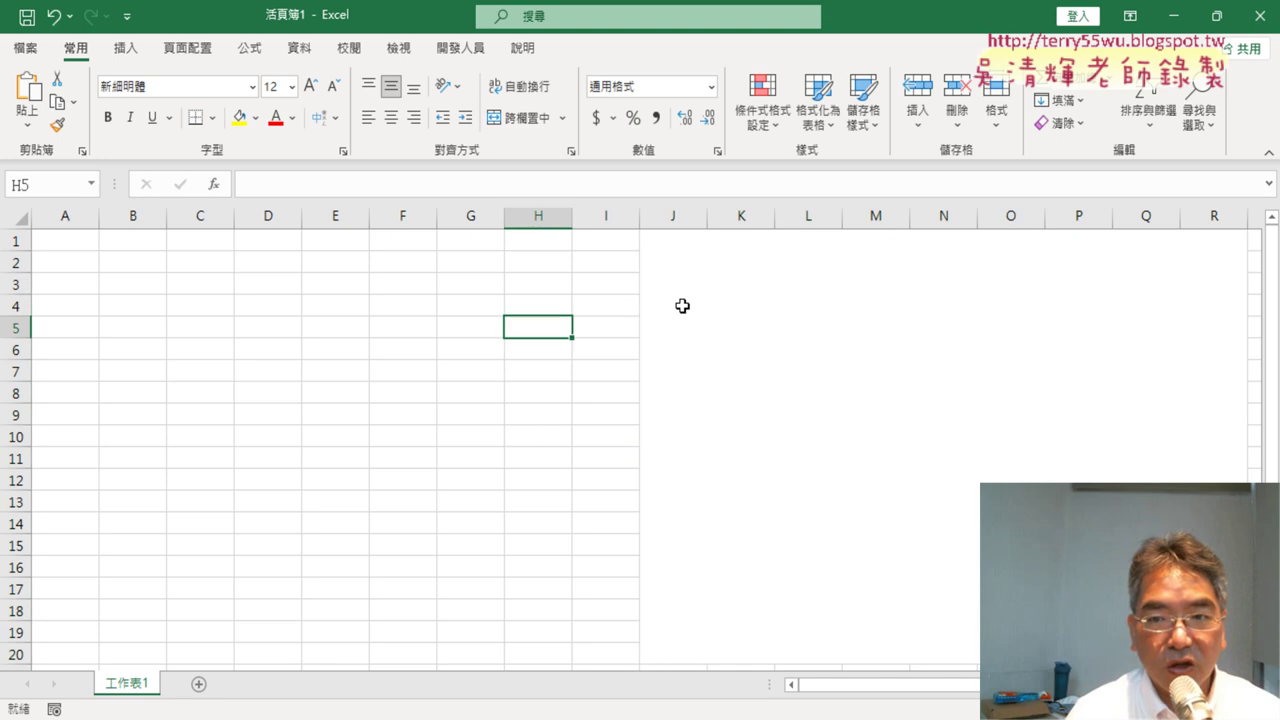
click(766, 300)
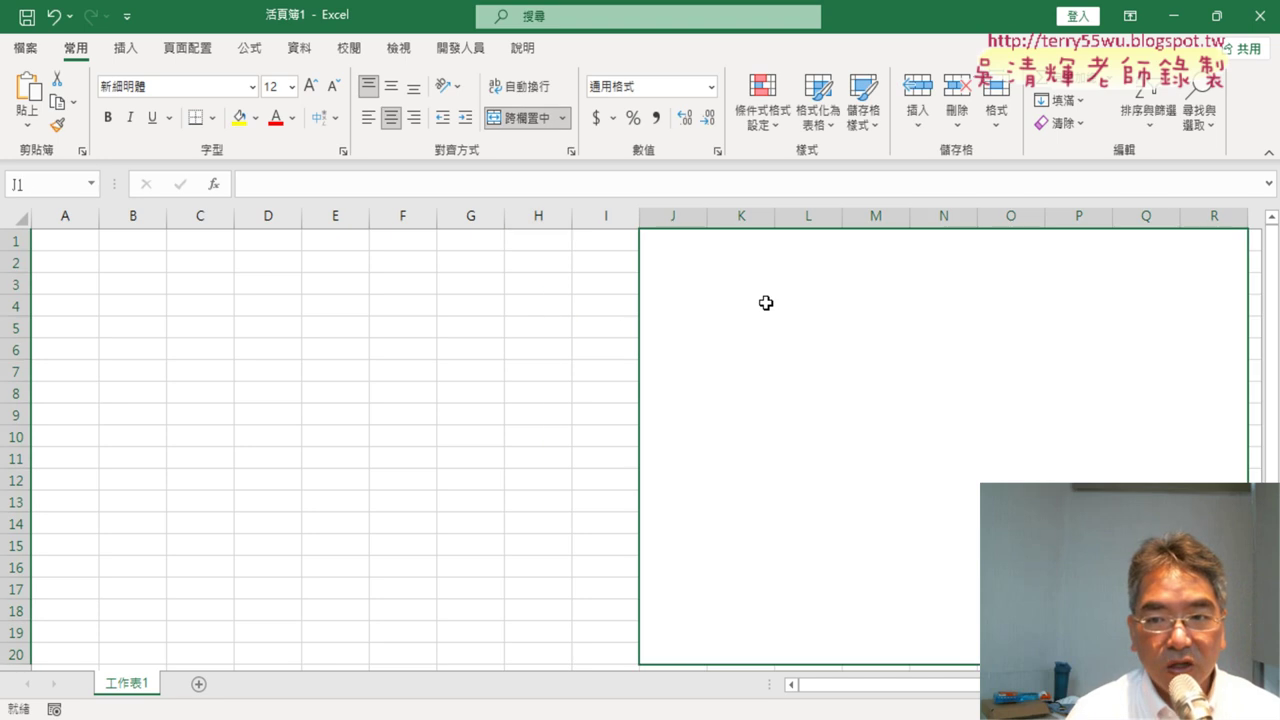
click(368, 117)
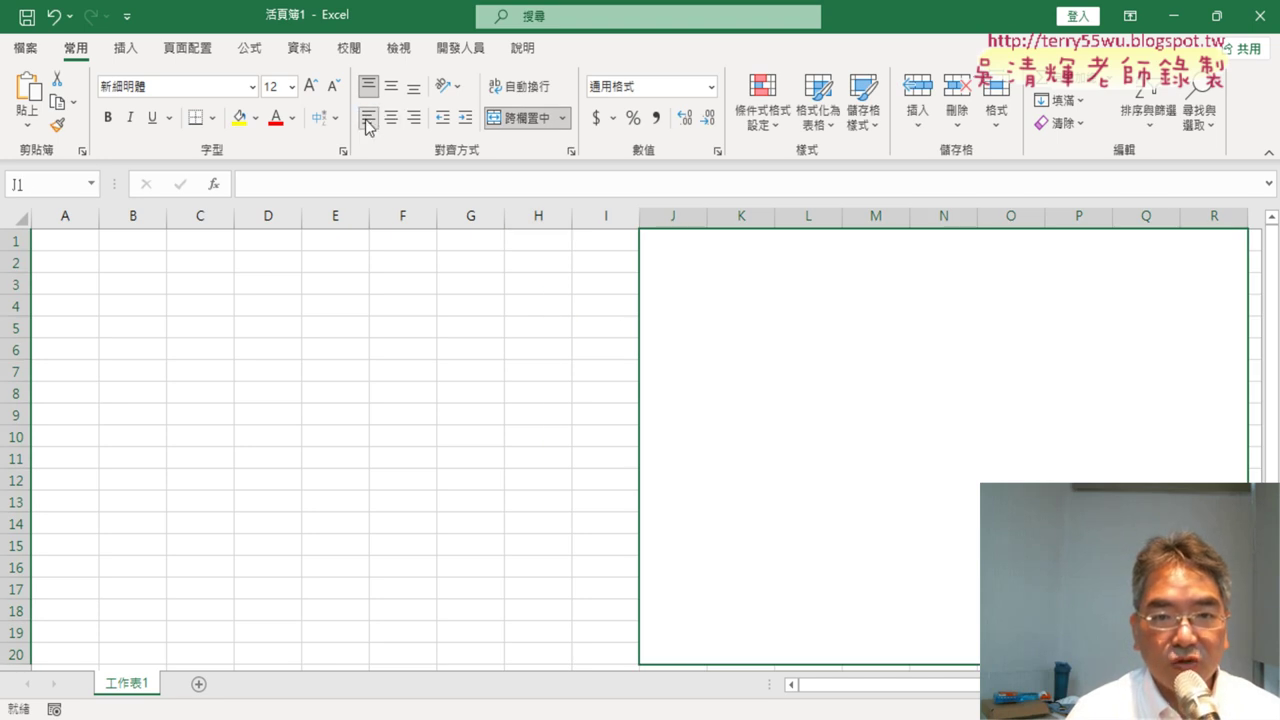
- Paste the continuous 三字經 passage into the merged J1 block
double_click(805, 302)
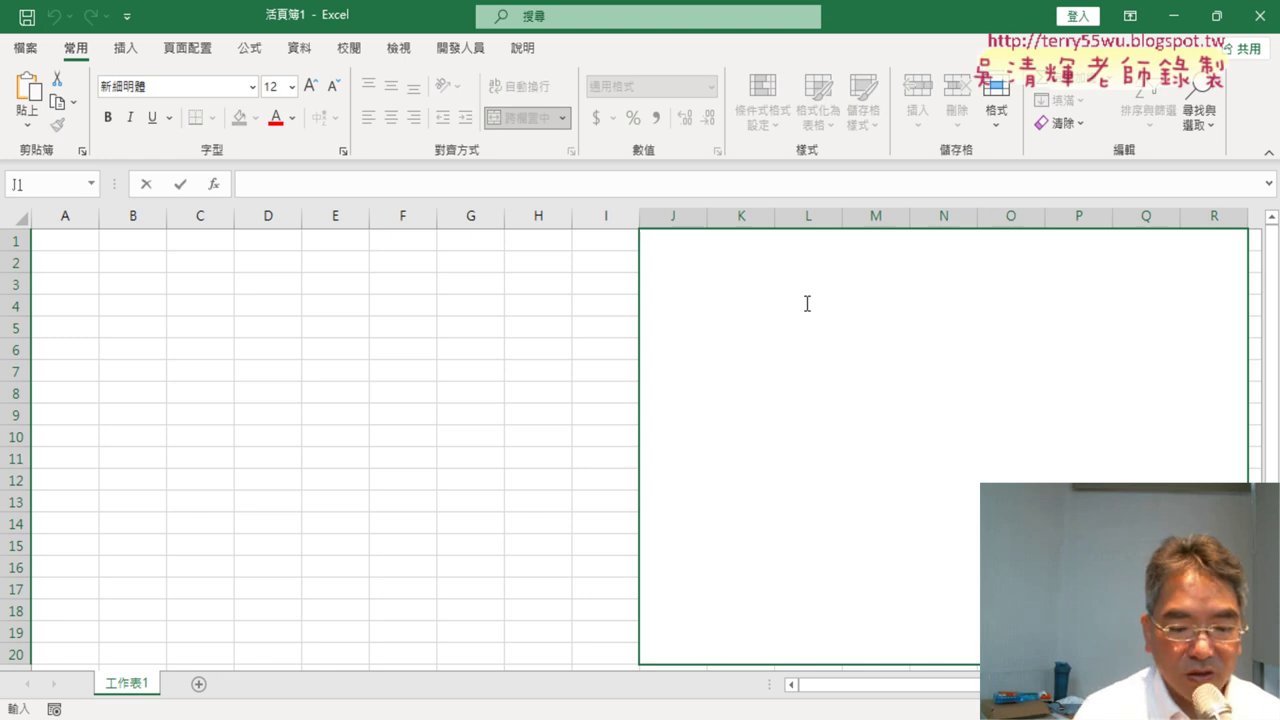
key(ctrl+v)
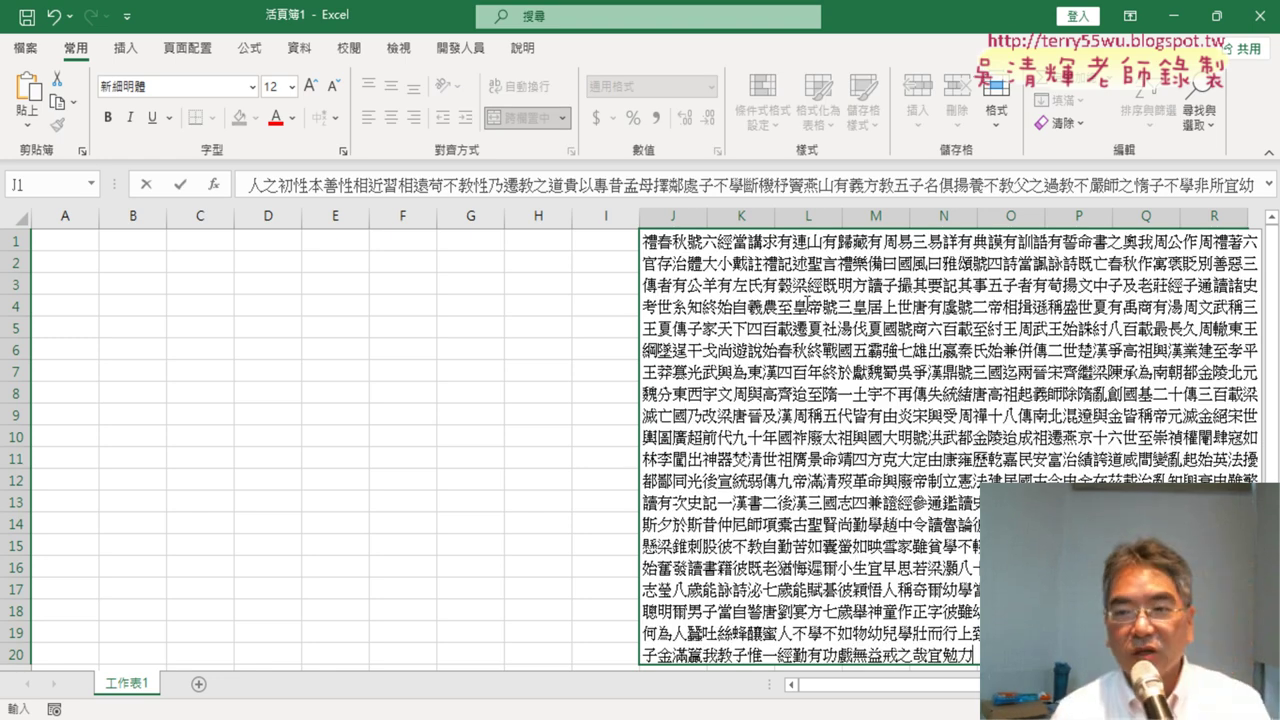
click(384, 394)
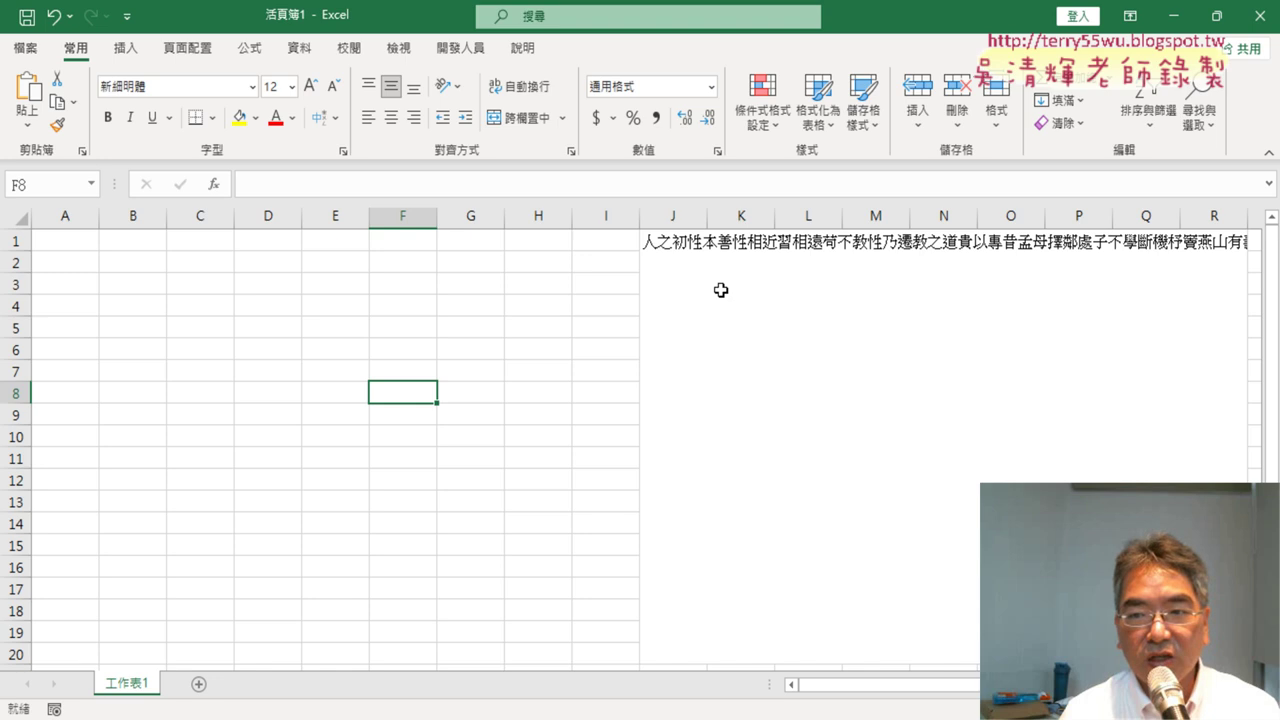
click(804, 282)
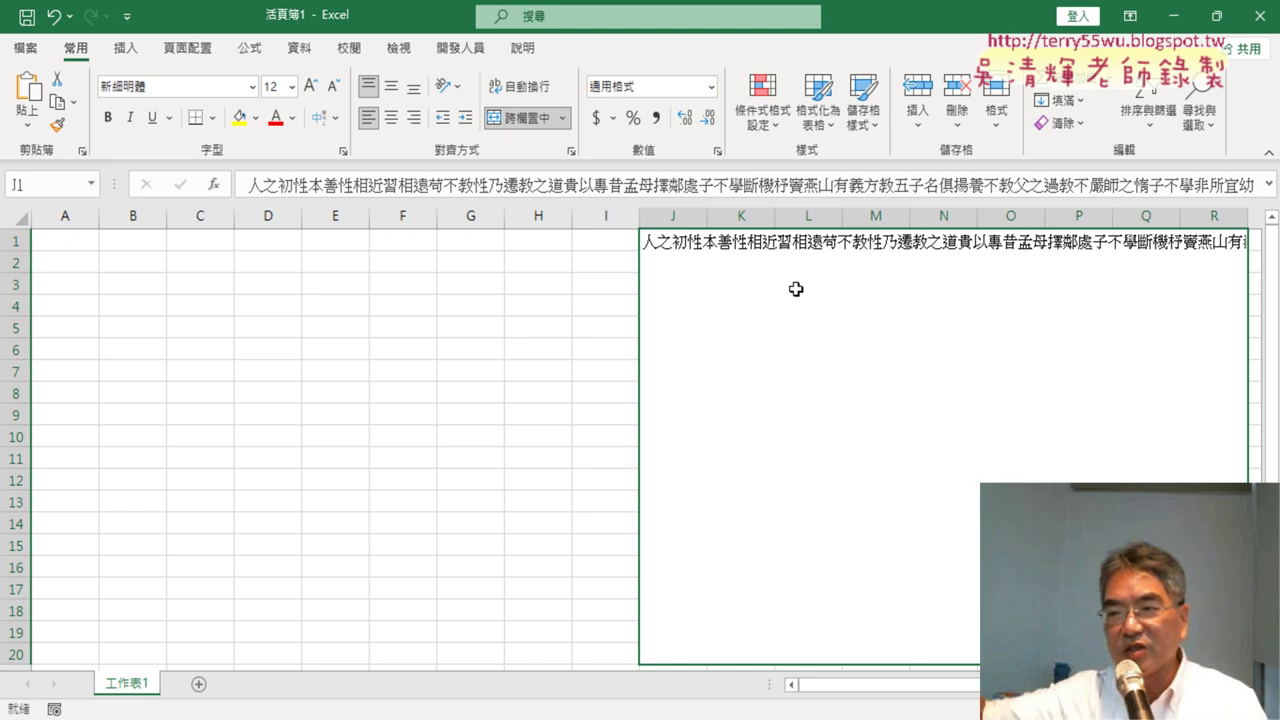
- Turn on Wrap text for the merged J1 block in Format Cells > Alignment
right_click(796, 289)
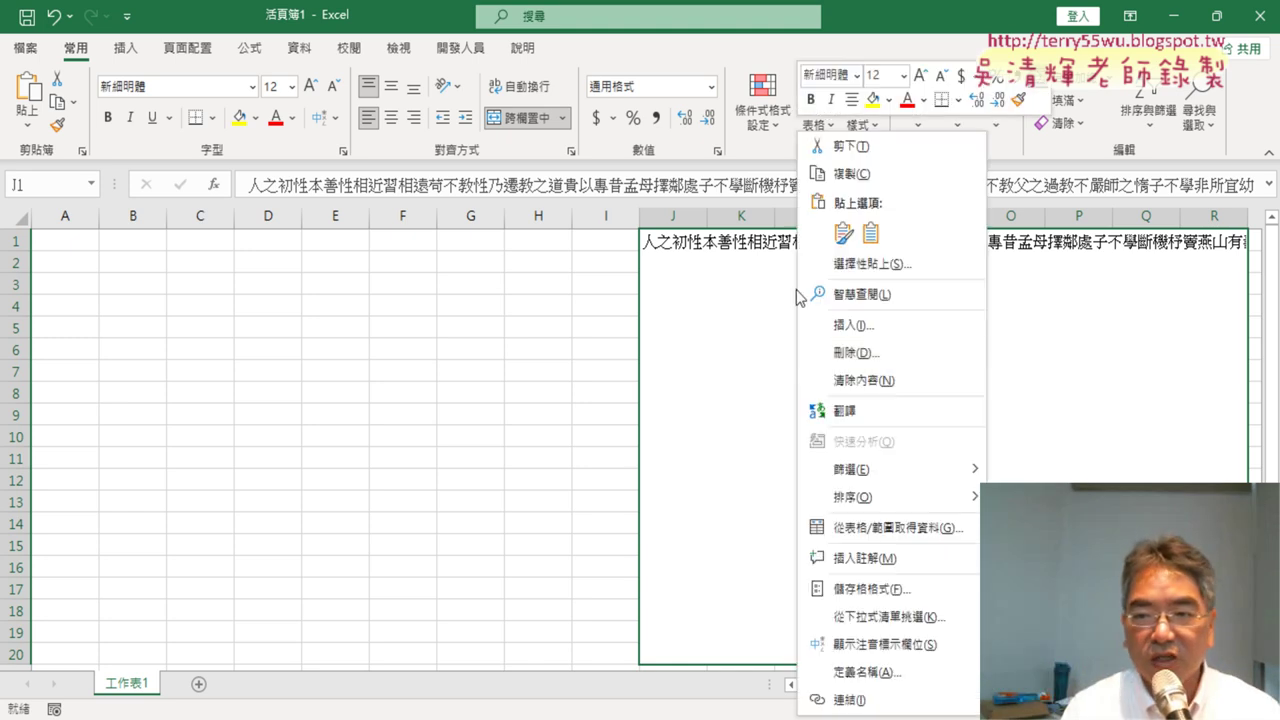
click(869, 589)
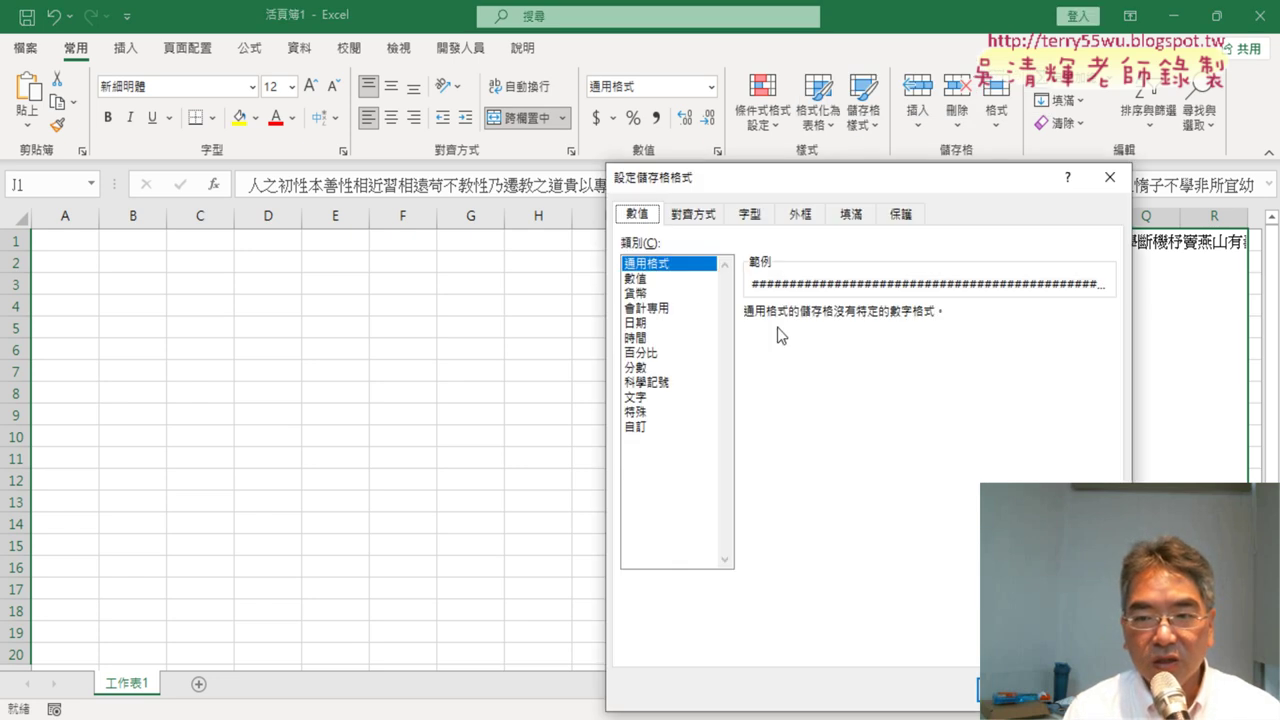
click(697, 218)
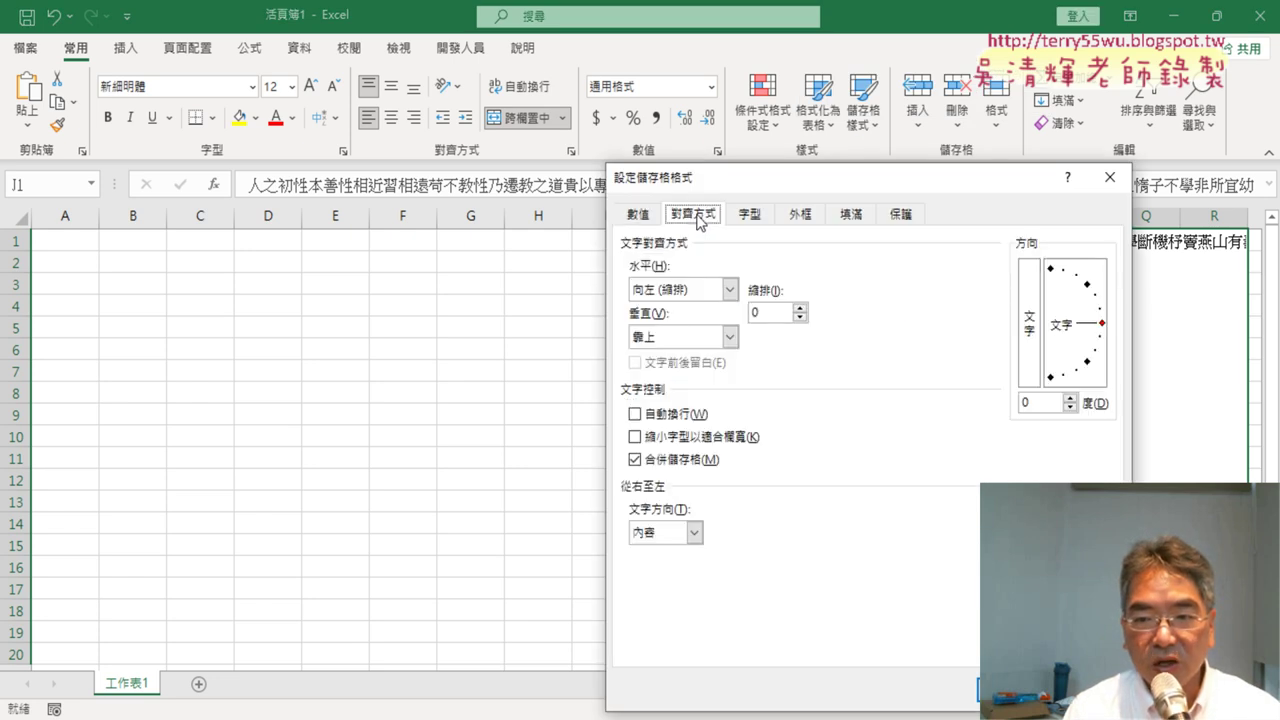
click(636, 414)
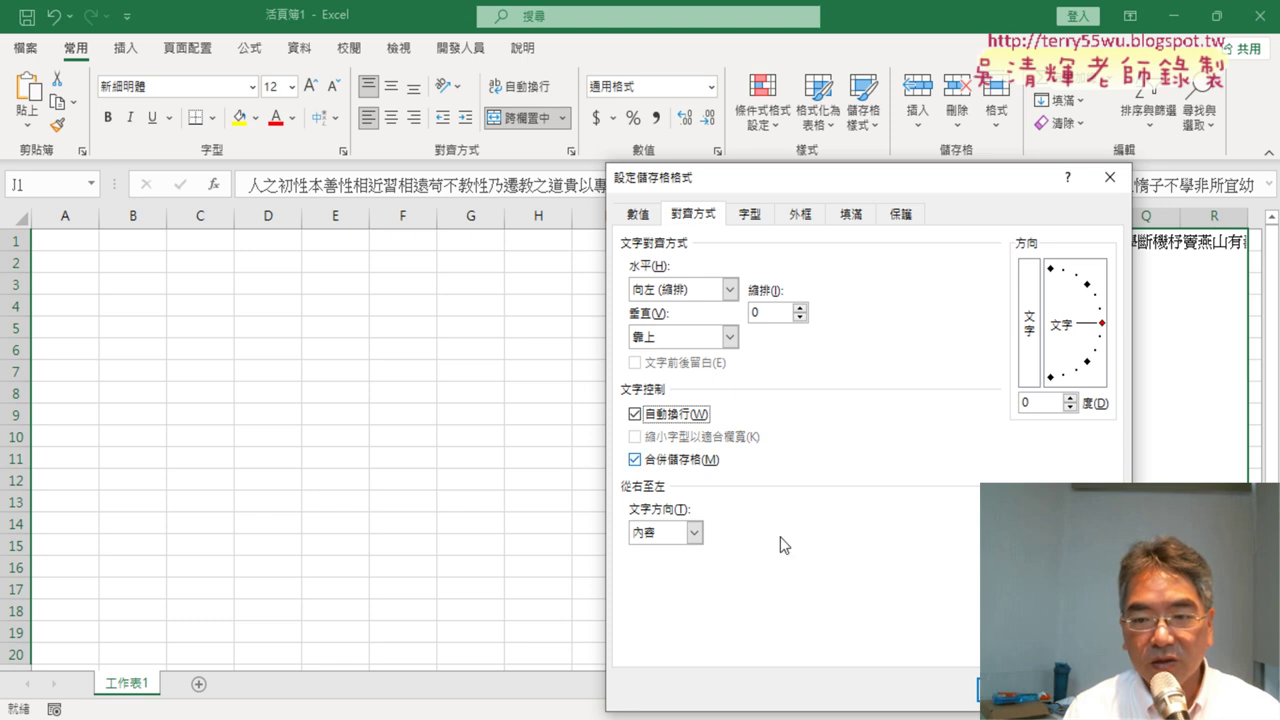
click(1000, 690)
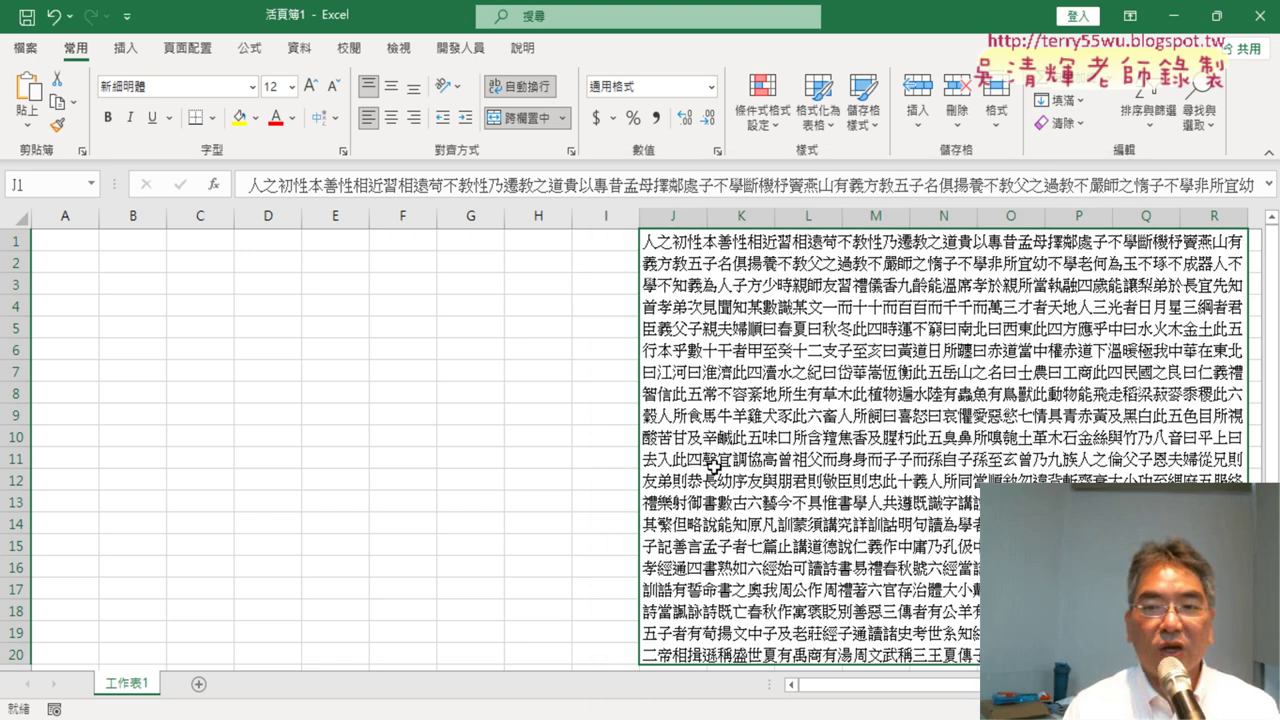
- Select cell H7, then switch back to the Word document 文件1
click(568, 376)
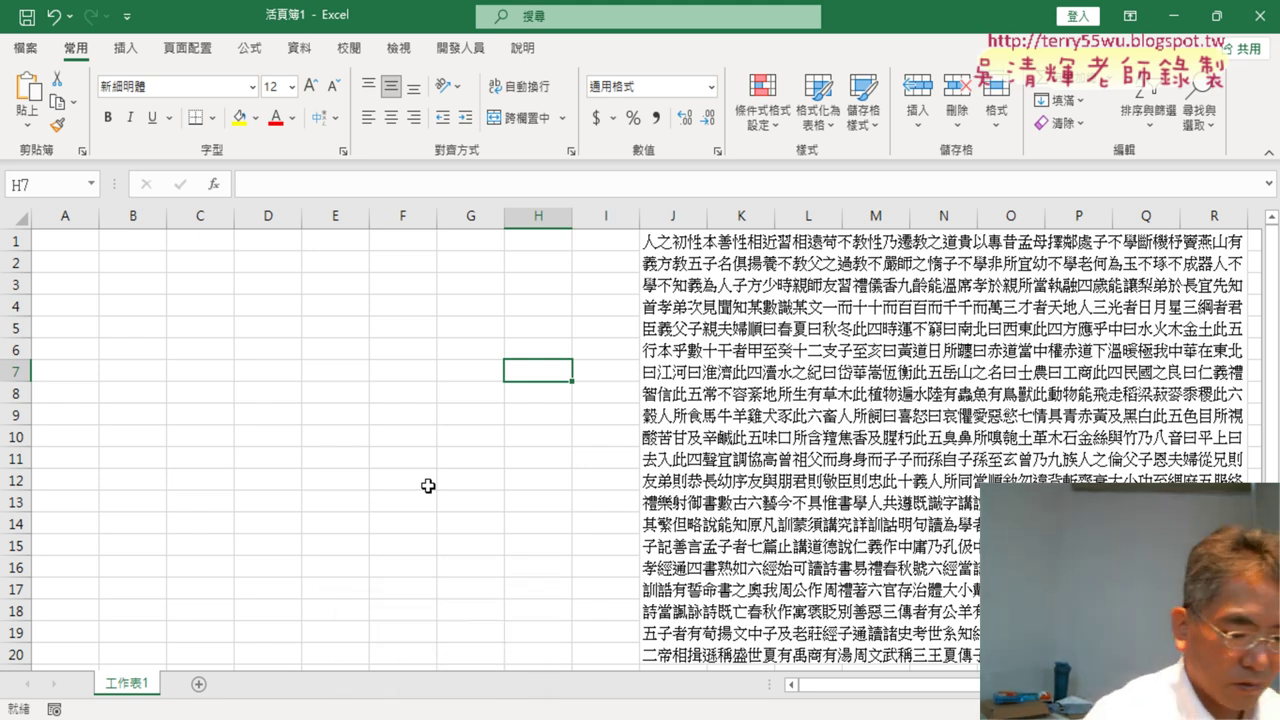
key(alt+Tab)
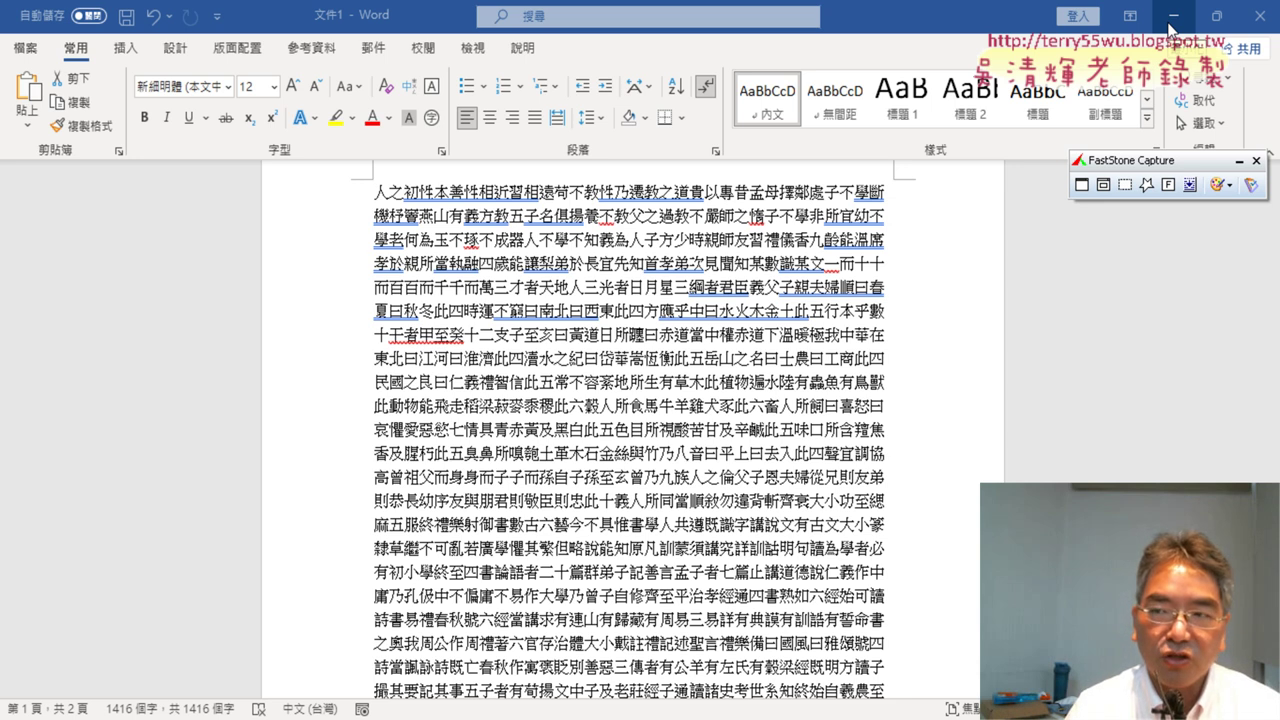
- Select all of the 三字經 text in Word, then minimize Word to return to Excel
key(ctrl+a)
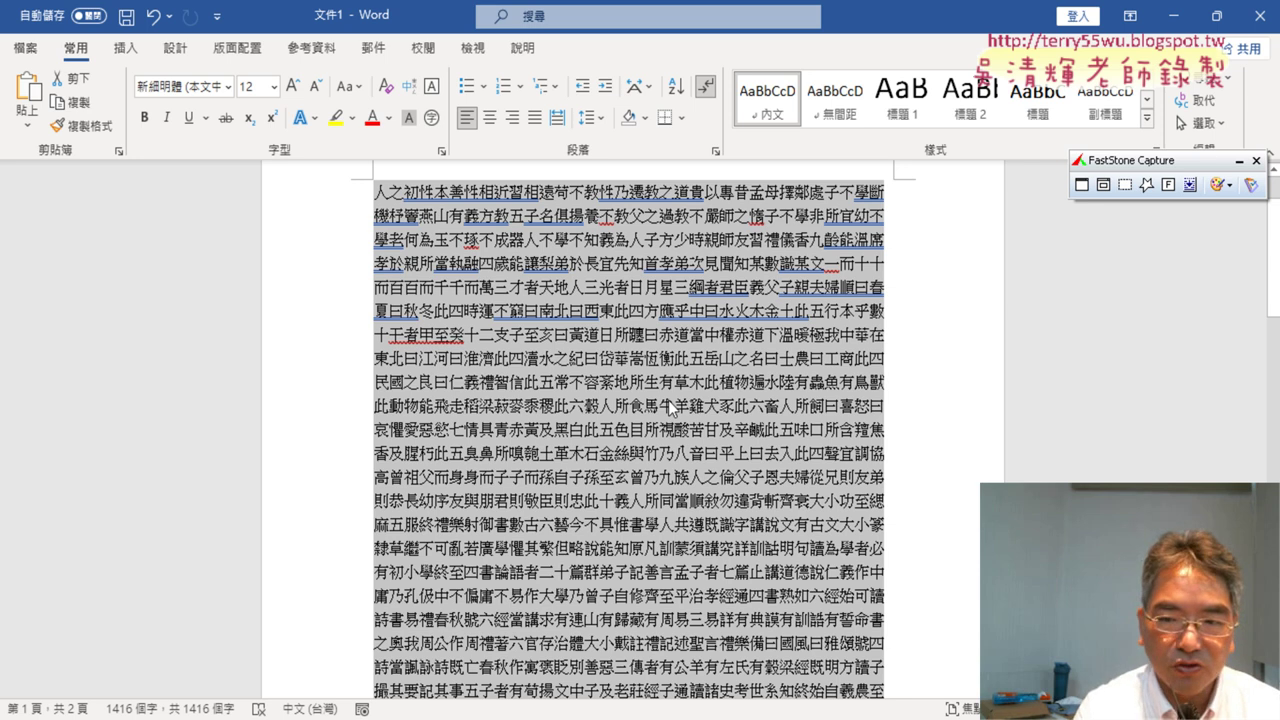
click(1173, 16)
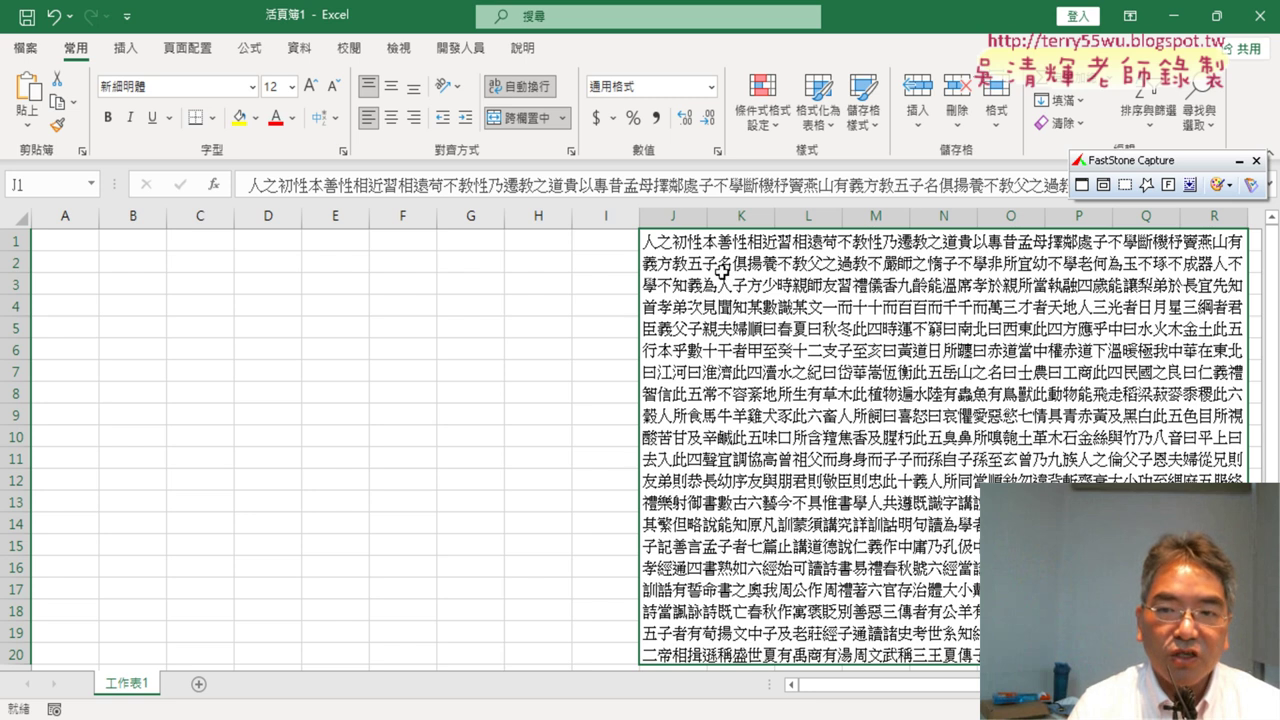
- Erase the 三字經 passage from merged cell J1, leaving it empty
key(F2)
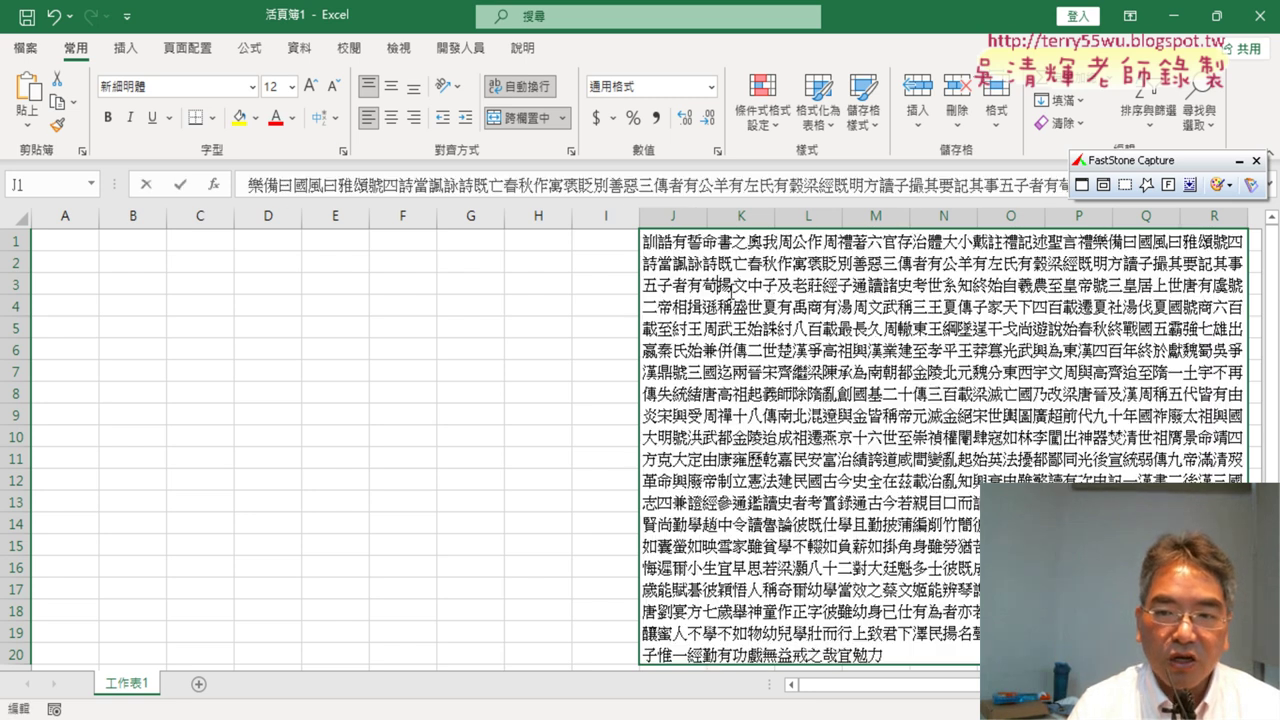
key(ctrl+shift+Home)
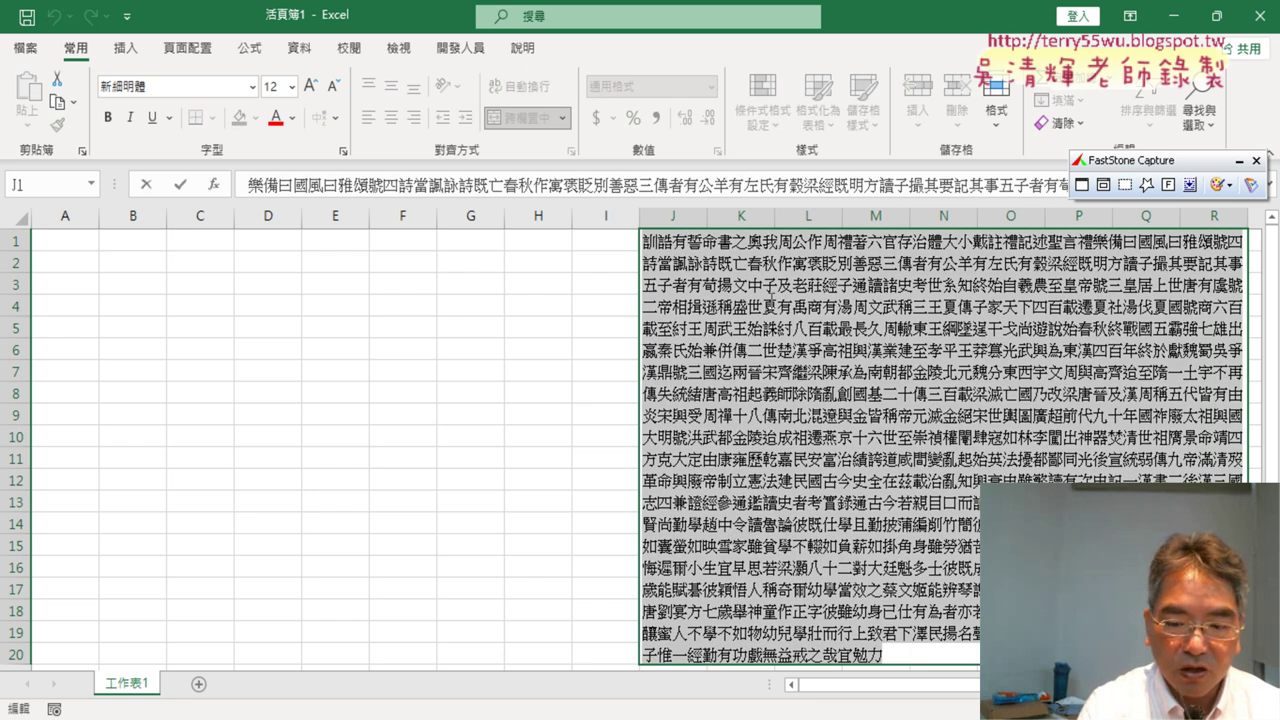
key(Delete)
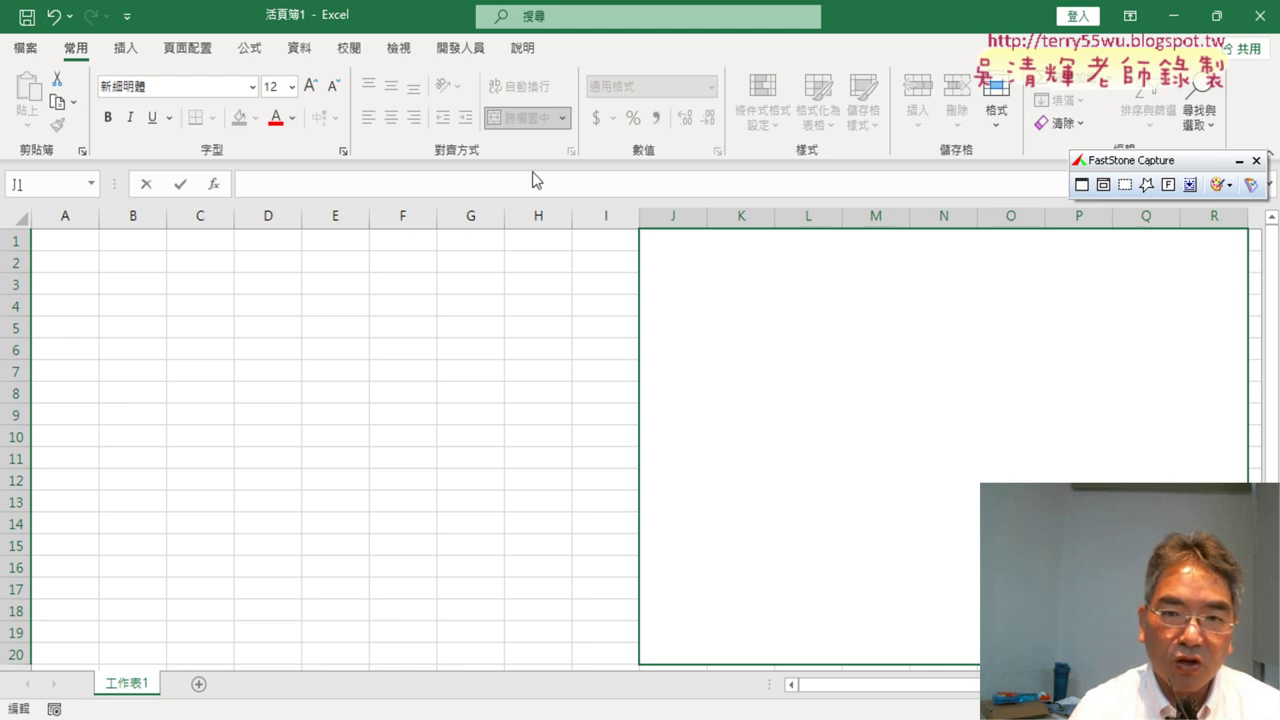
click(610, 413)
- Top-align the J1 block, confirm Format Cells, and add a new sheet 工作表2
mouse_move(660, 246)
mouse_down()
mouse_move(940, 650)
mouse_move(940, 632)
mouse_up()
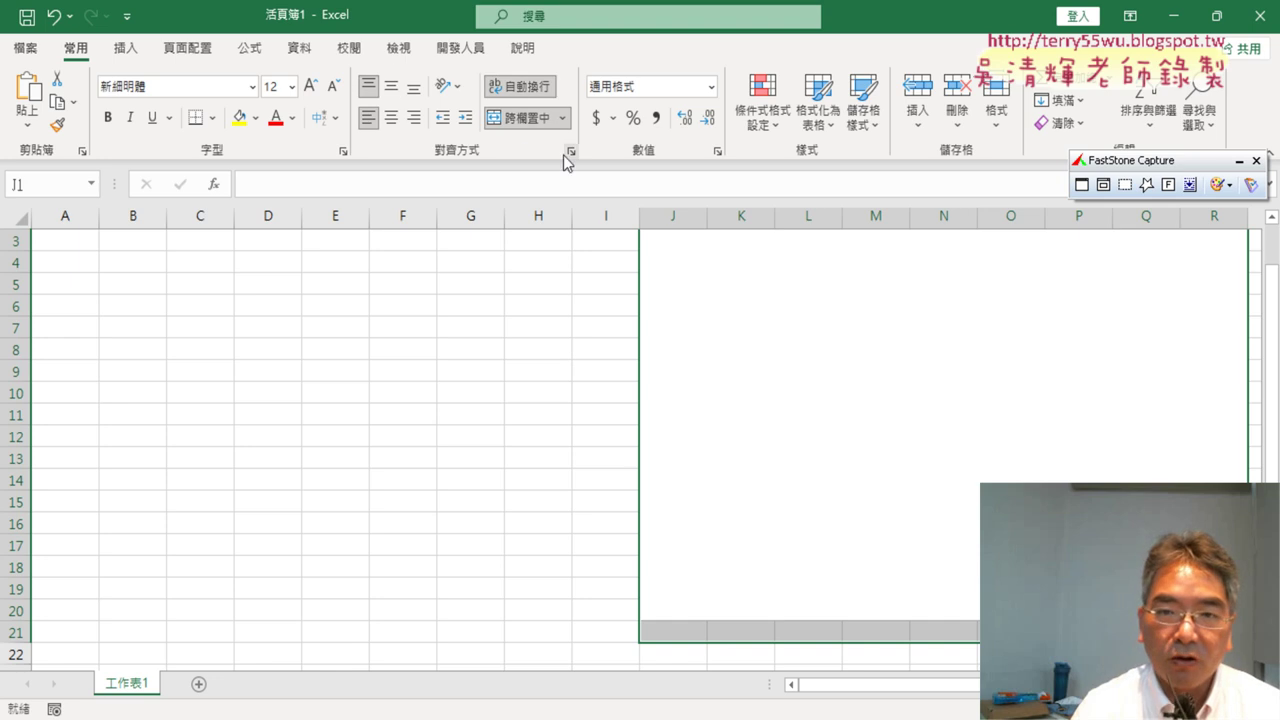
click(368, 94)
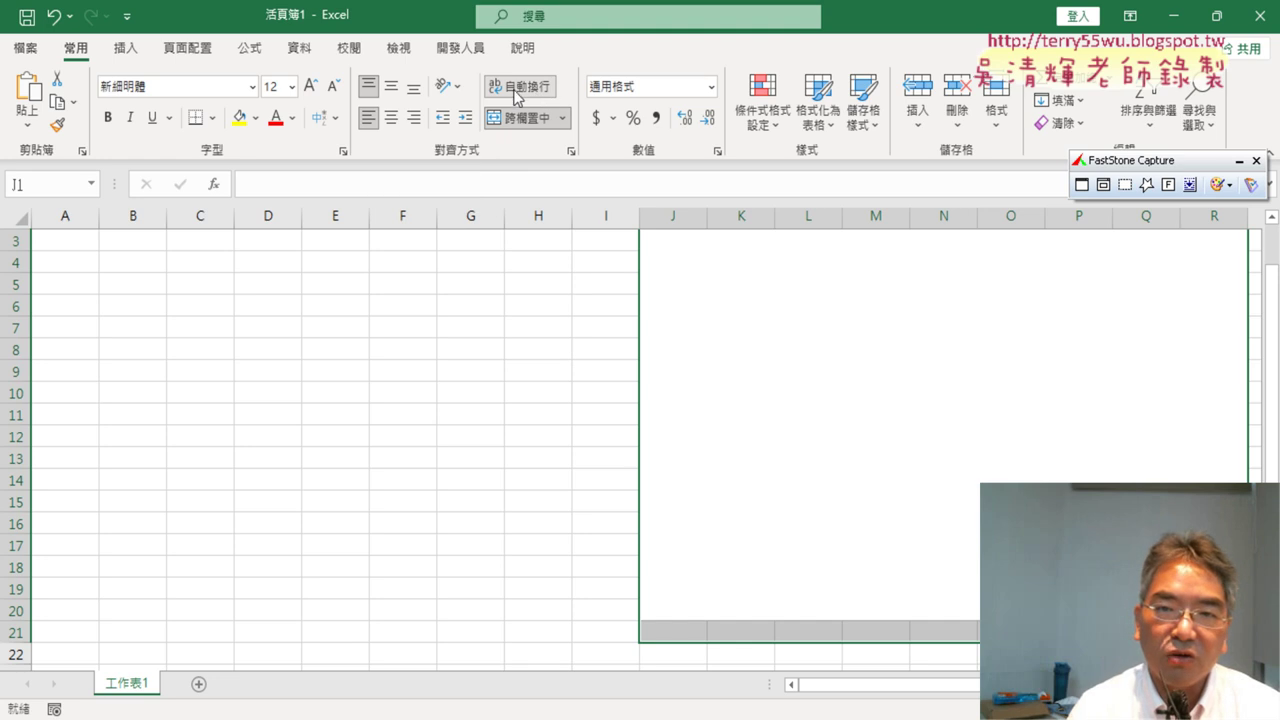
right_click(726, 260)
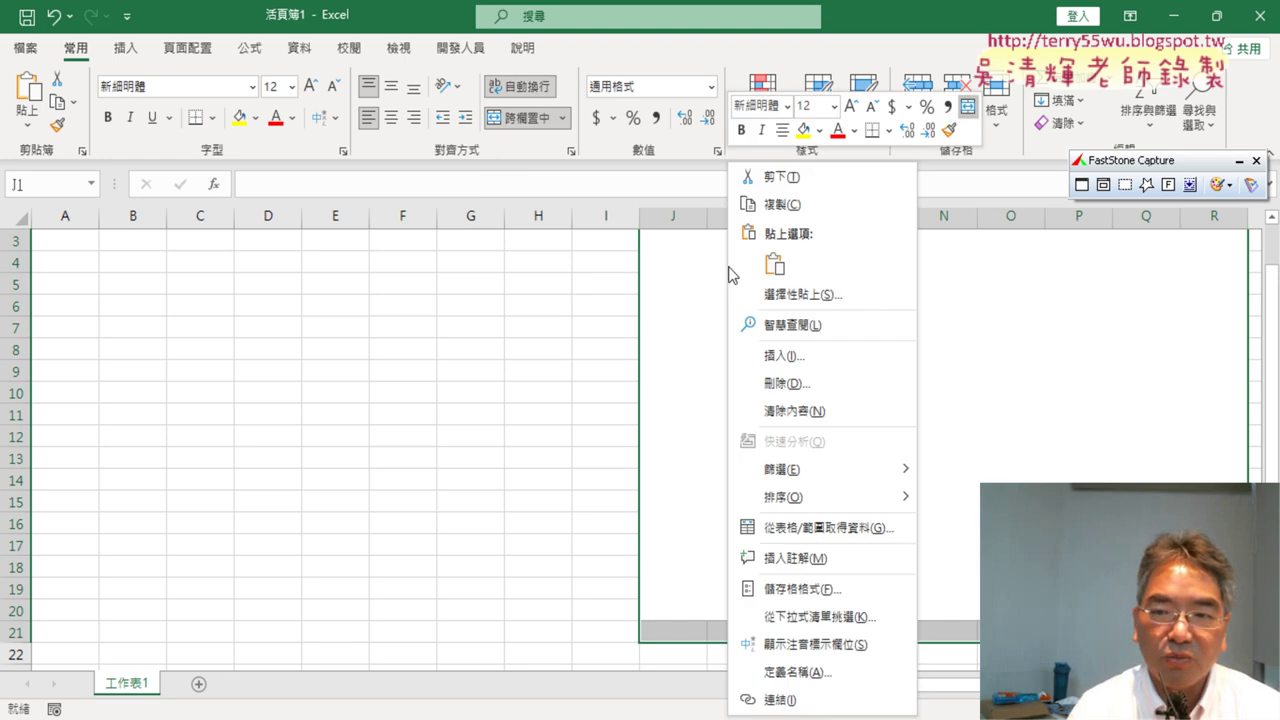
click(798, 590)
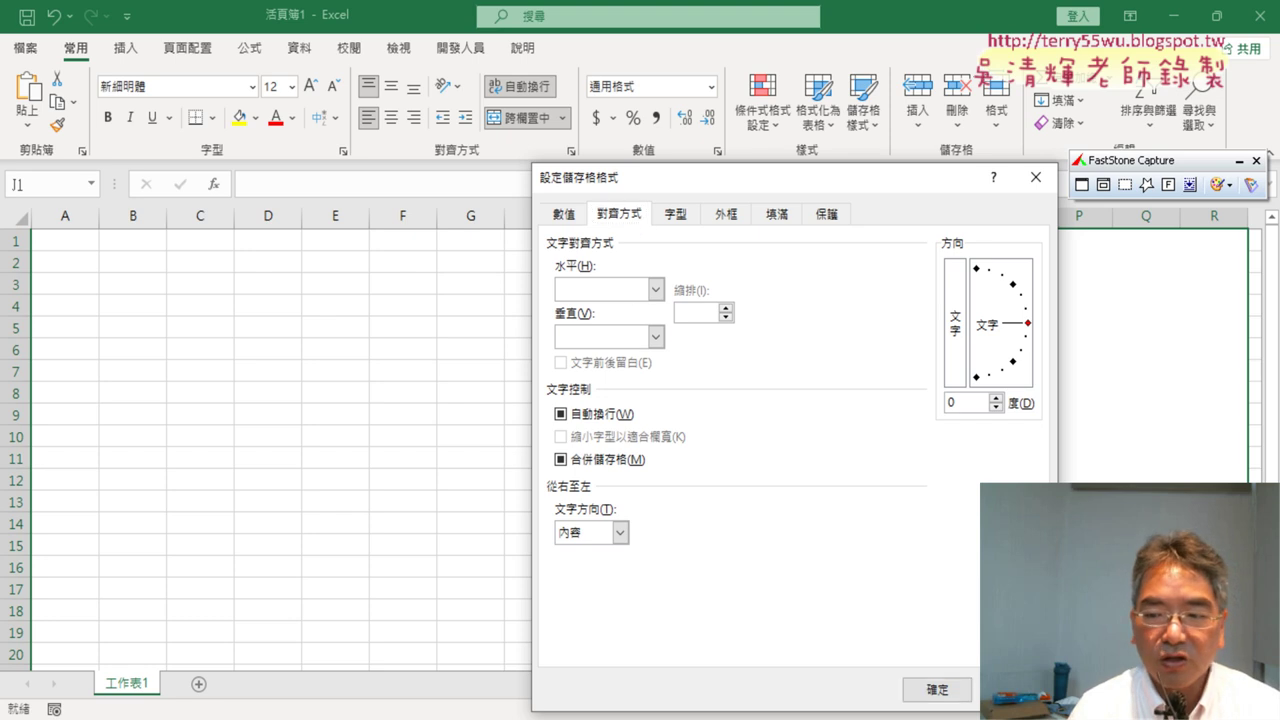
click(937, 689)
click(480, 451)
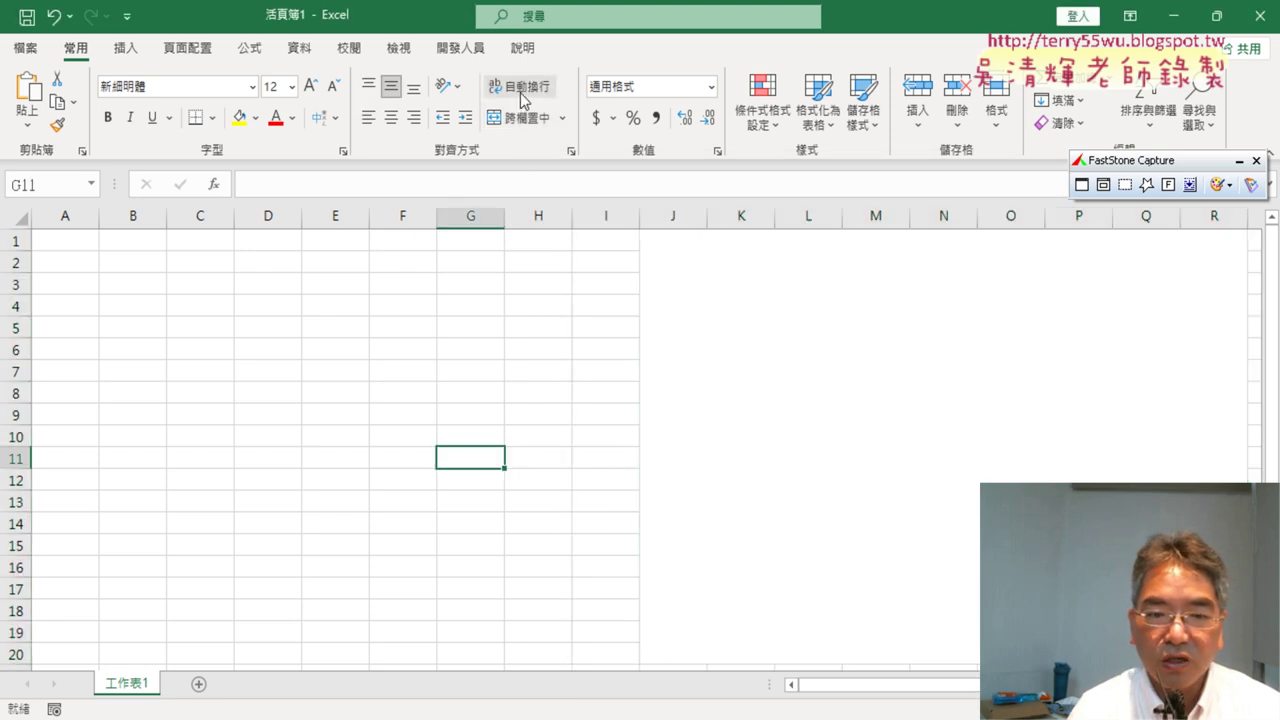
click(199, 684)
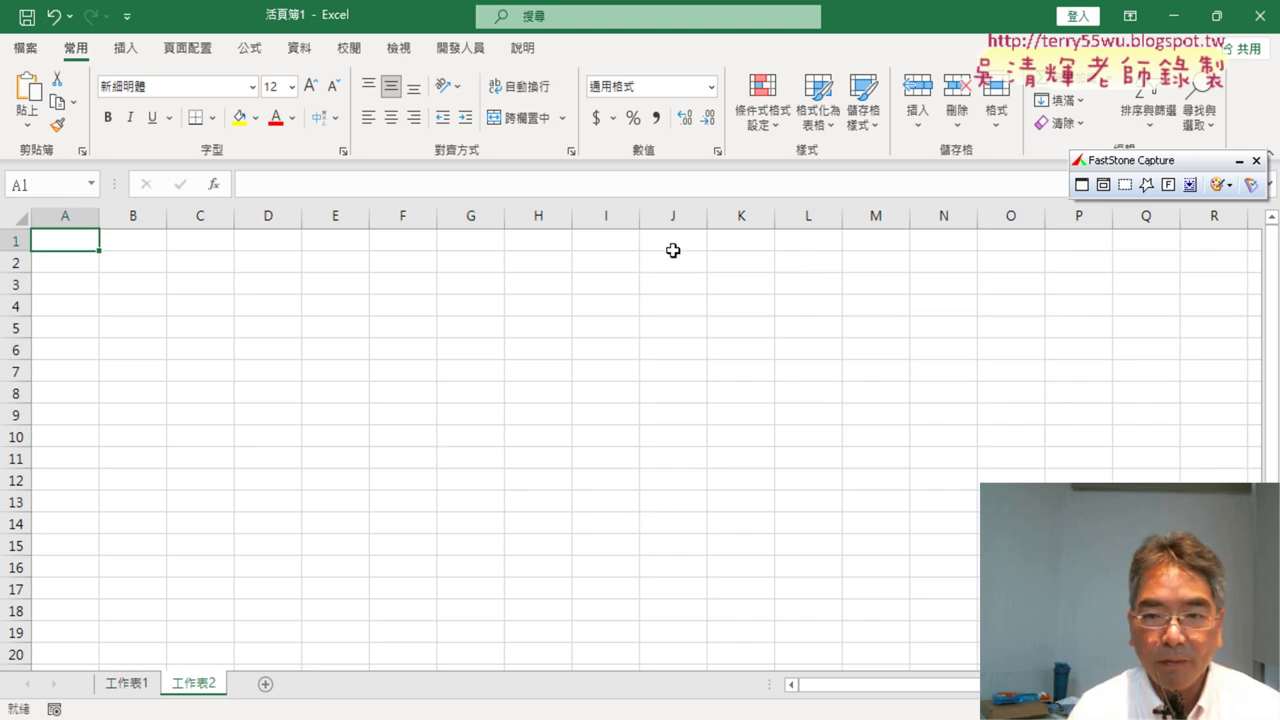
- Merge J1:R20 on 工作表2 into one top-left aligned block and start editing it
drag(671, 241, 1220, 632)
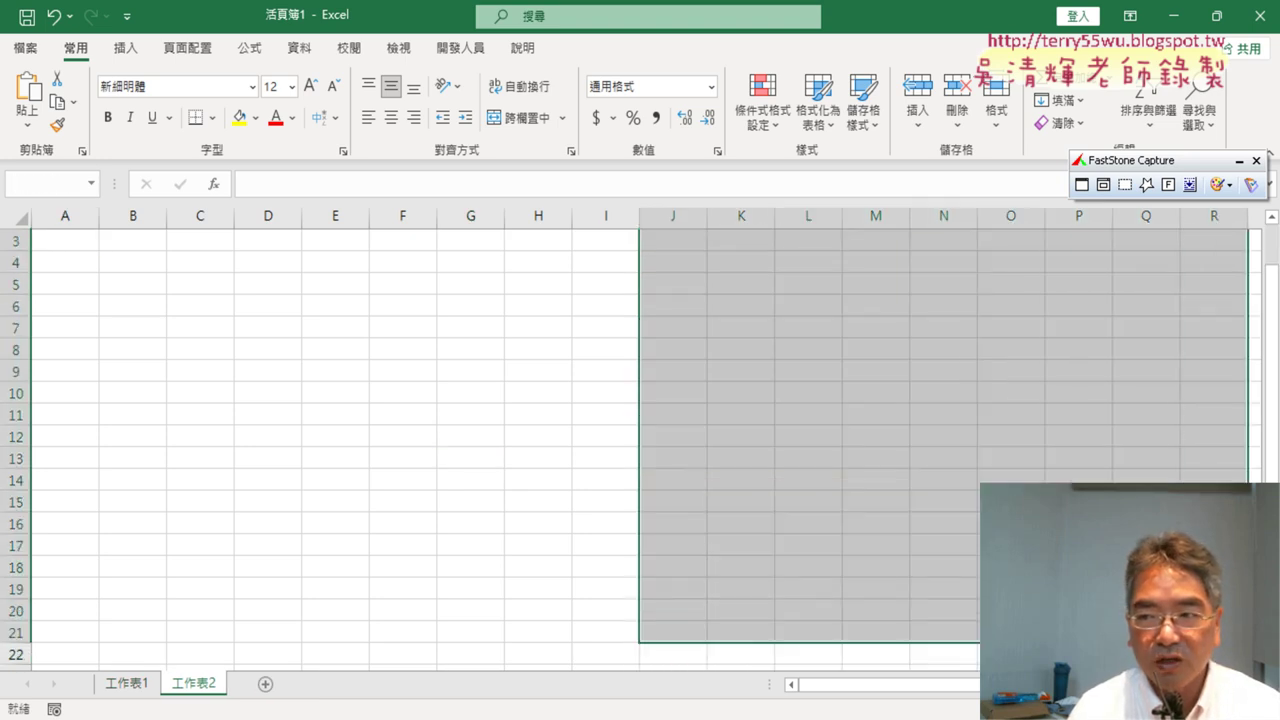
click(519, 118)
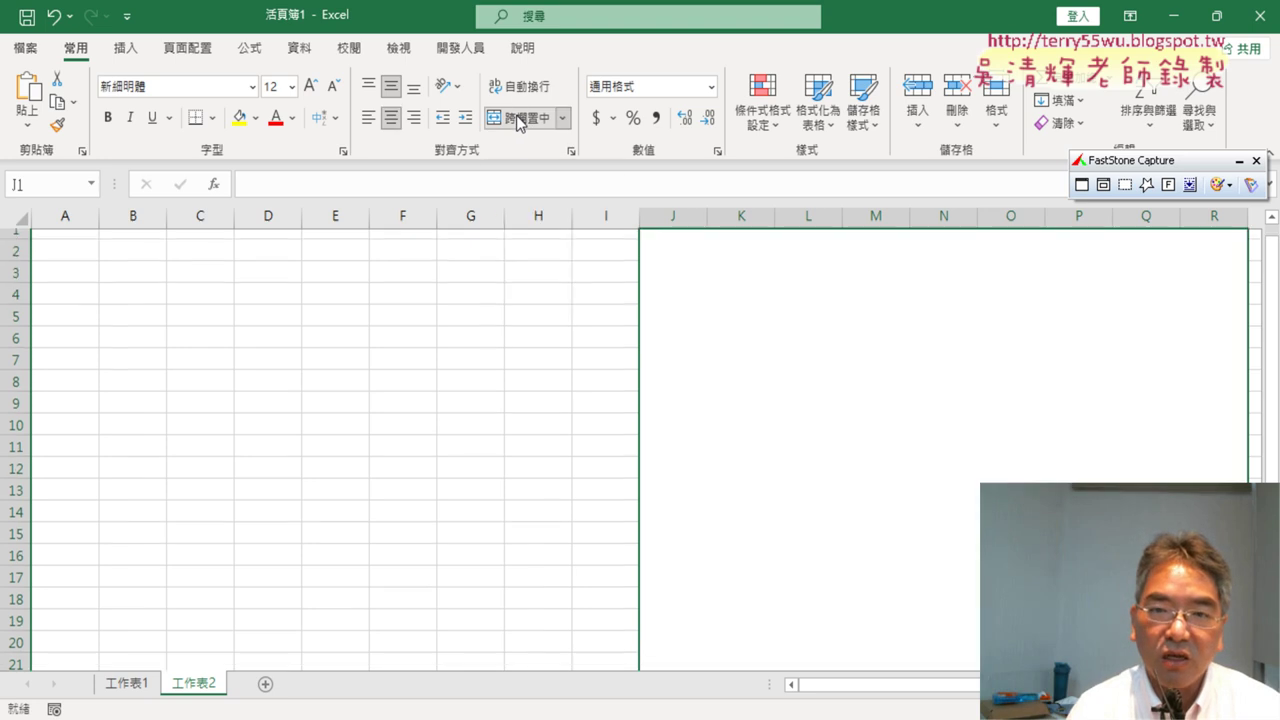
click(519, 86)
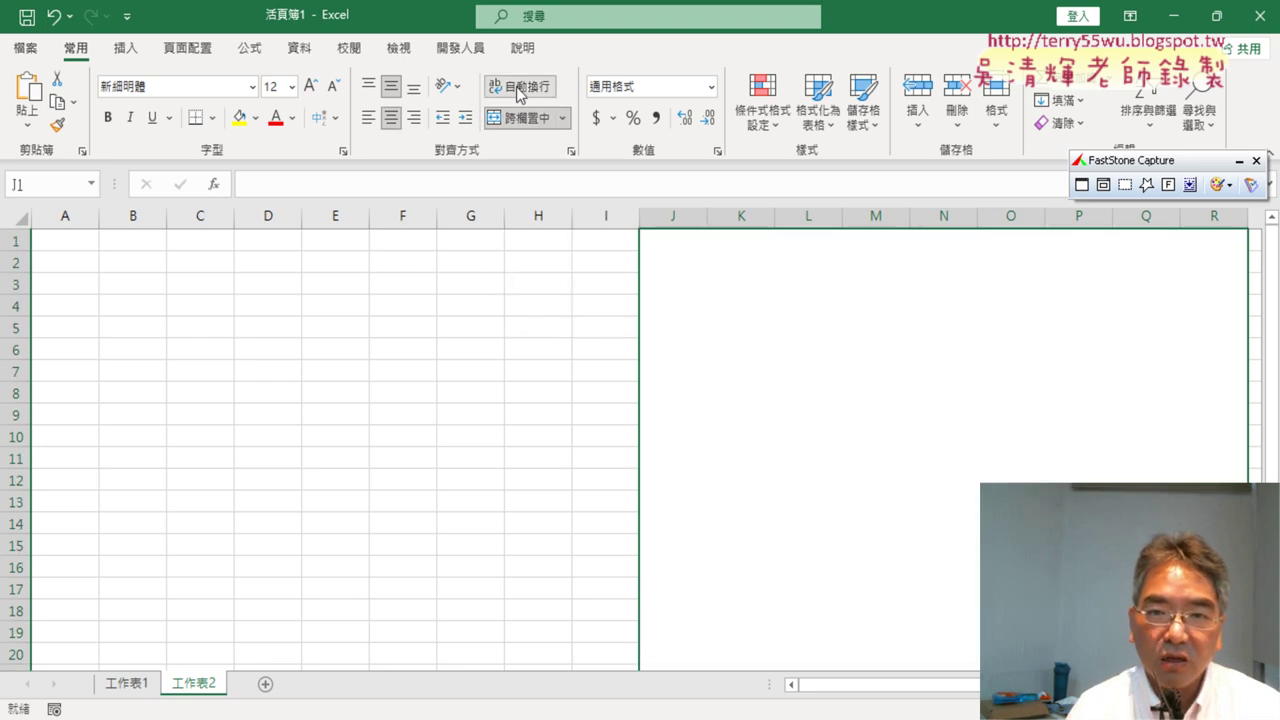
click(368, 86)
click(368, 117)
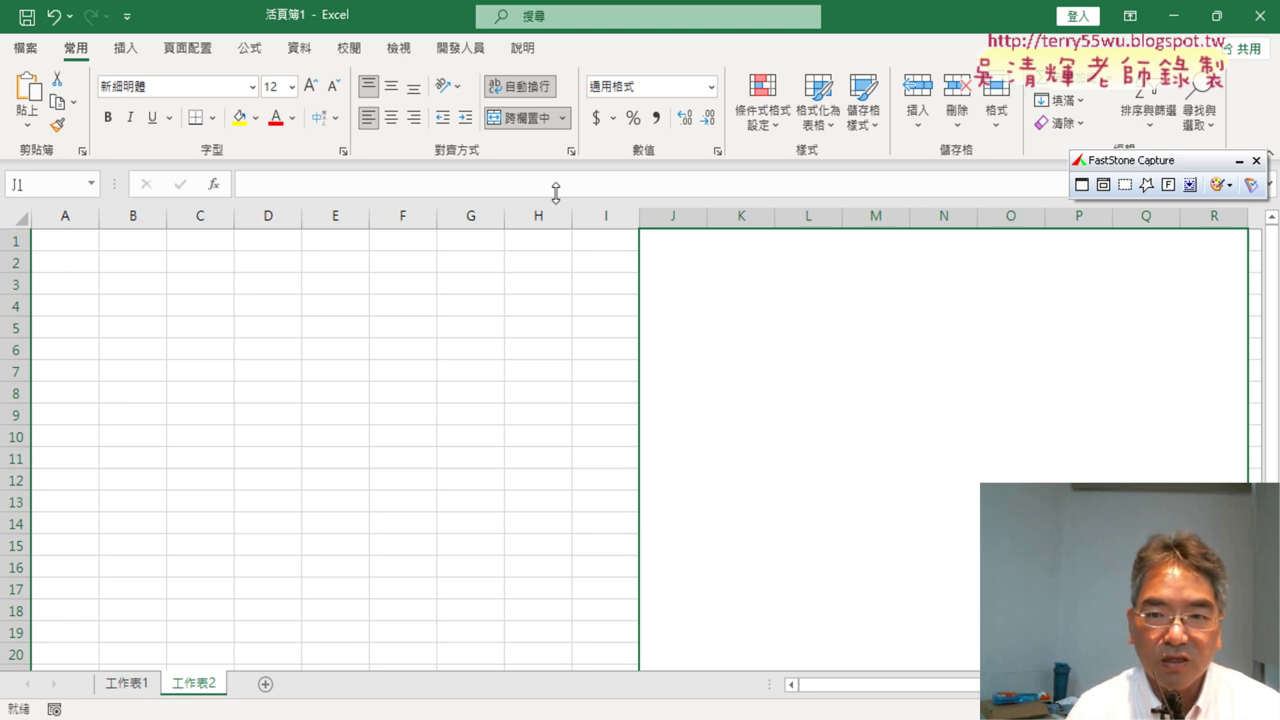
double_click(757, 271)
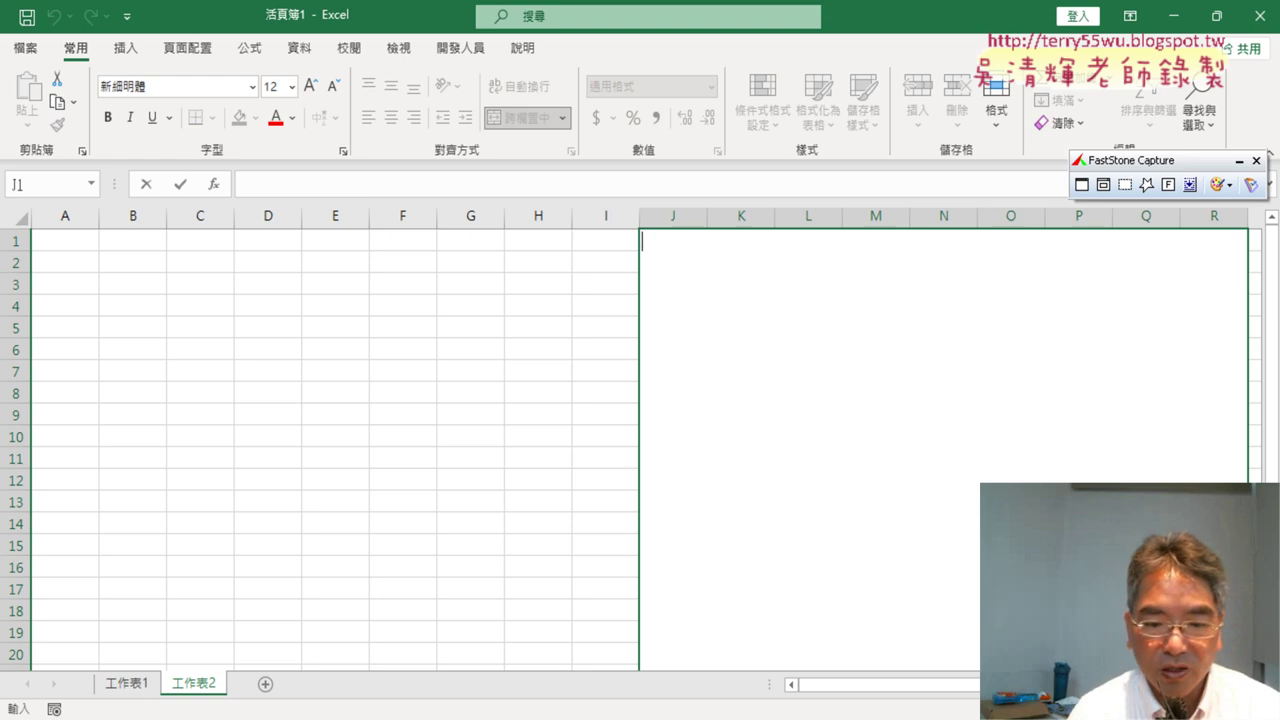
- Paste the 三字經 text from Word into 工作表2's merged J1 block and commit it
key(alt+Tab)
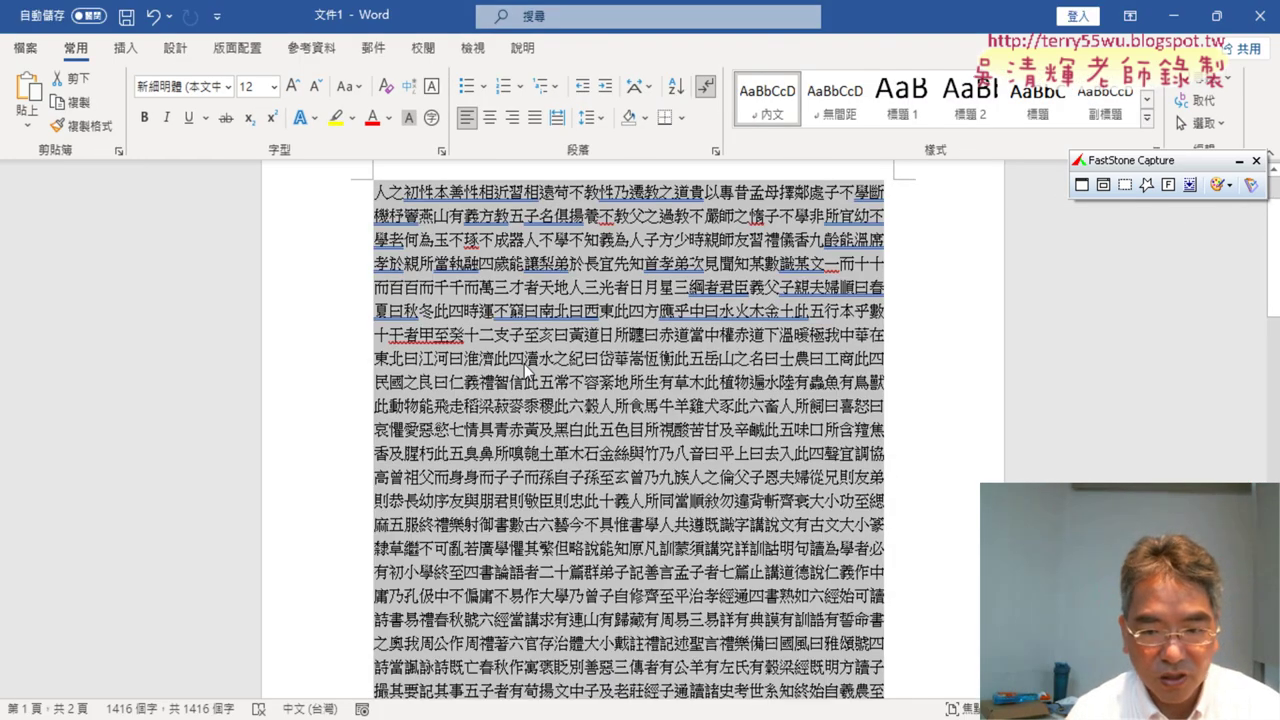
key(alt+Tab)
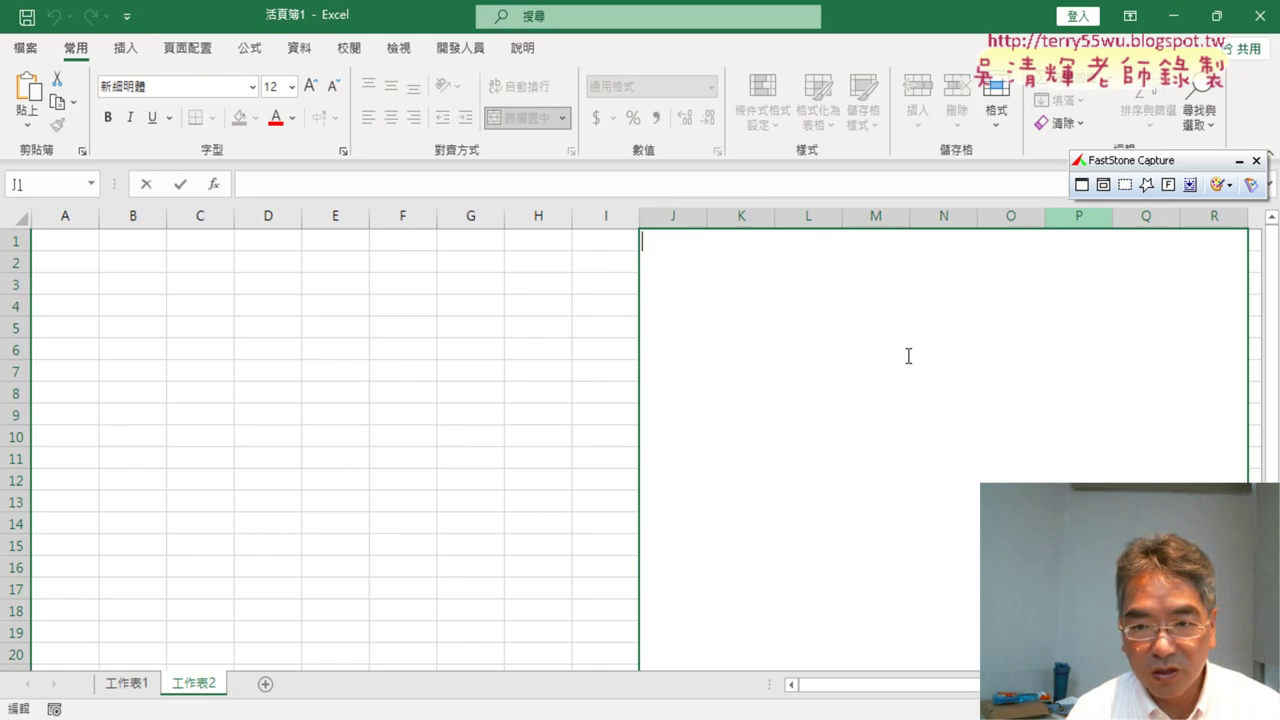
key(ctrl+v)
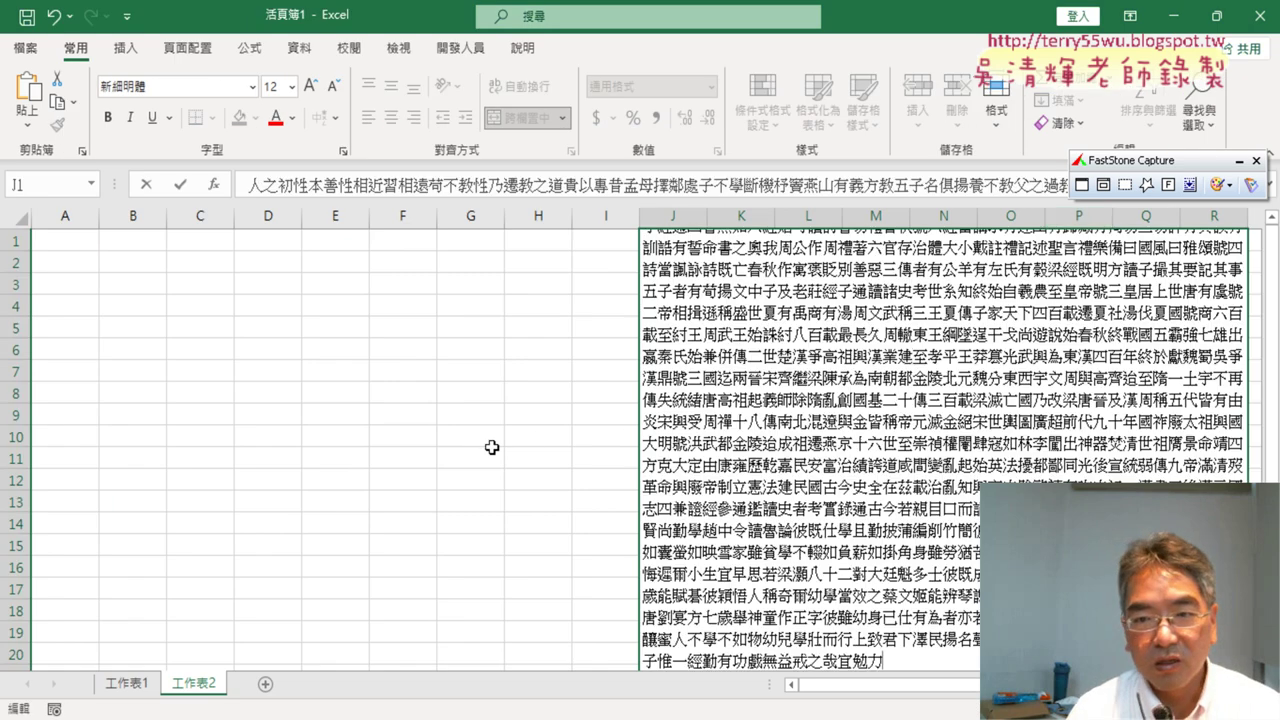
click(492, 449)
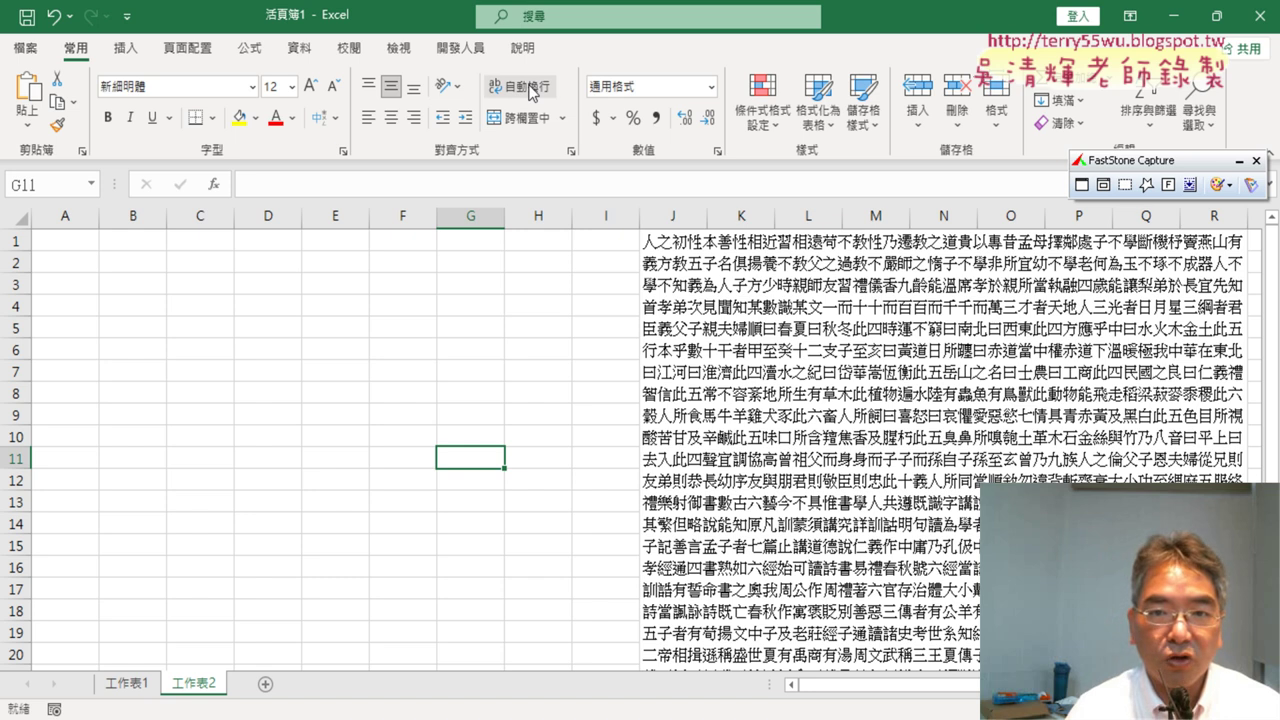
click(742, 340)
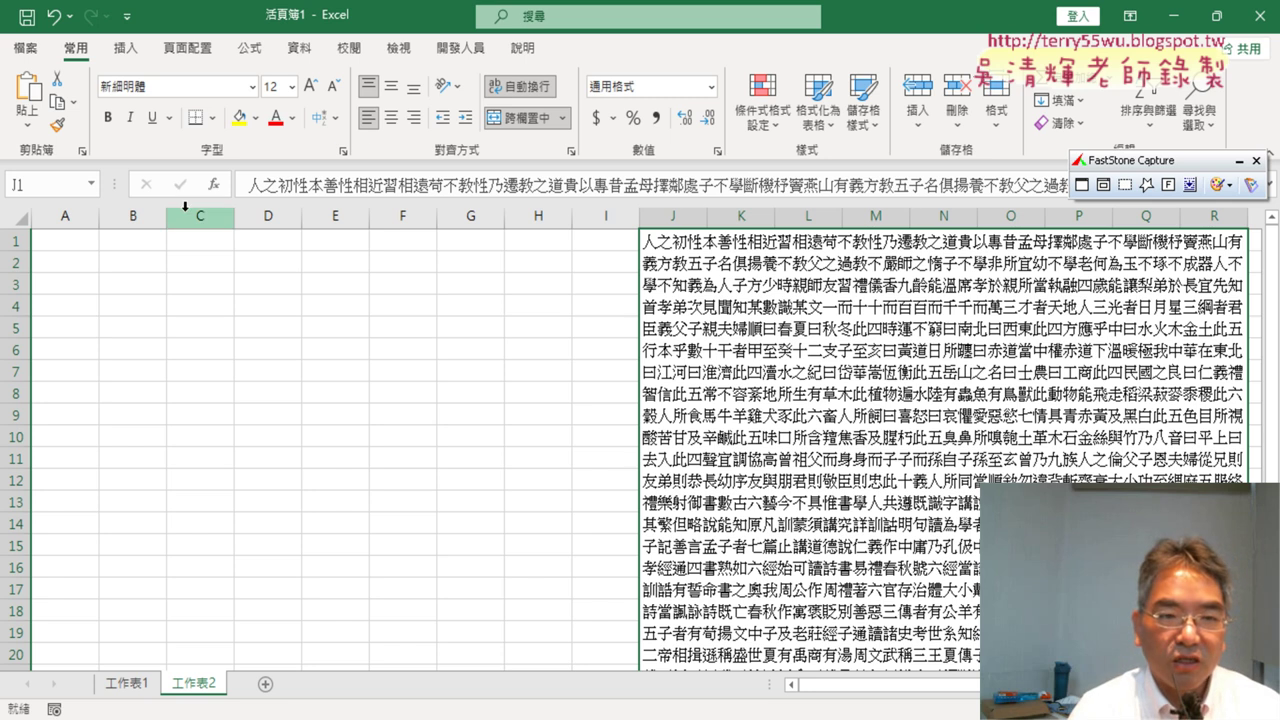
click(68, 246)
click(680, 308)
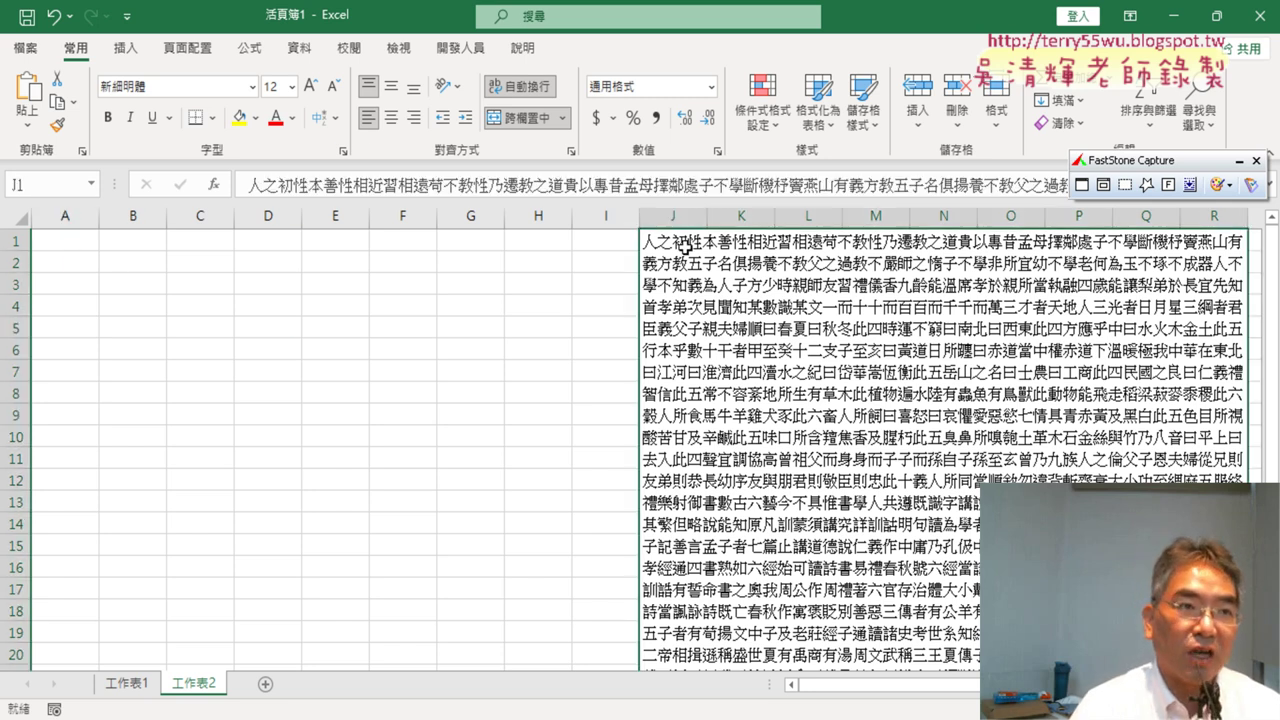
drag(63, 240, 527, 246)
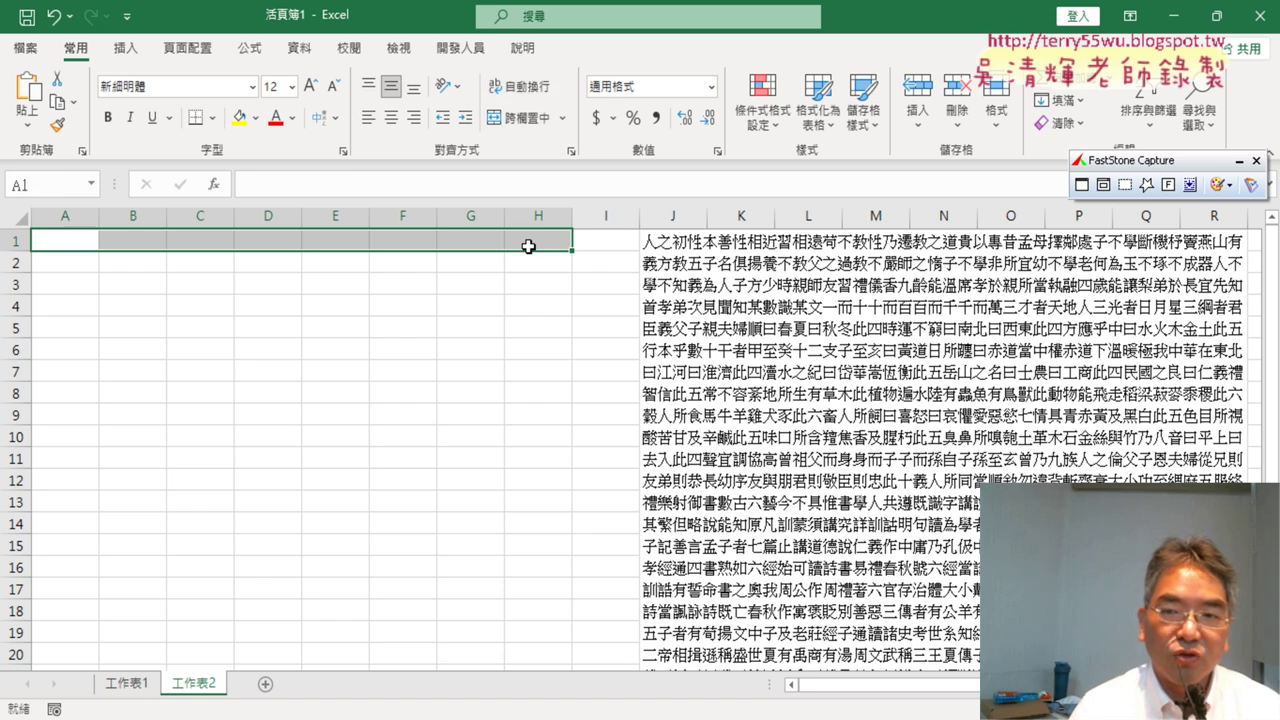
click(718, 301)
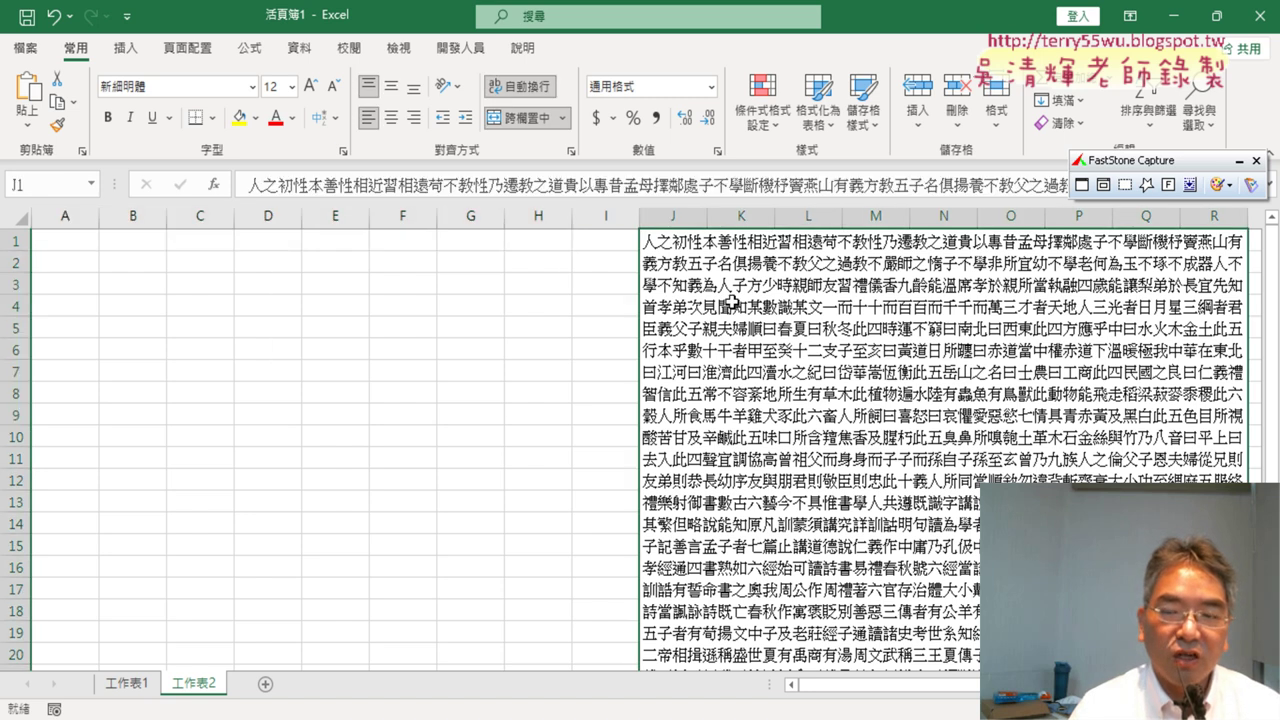
click(75, 247)
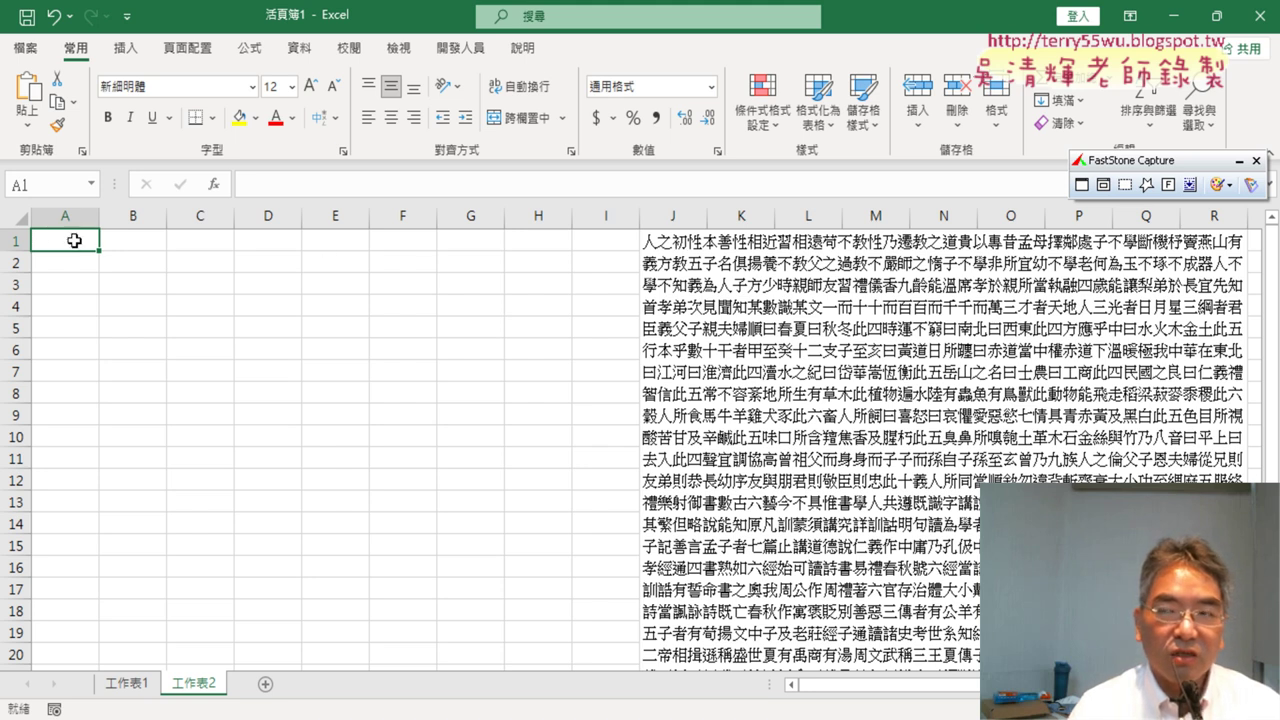
click(134, 241)
click(68, 237)
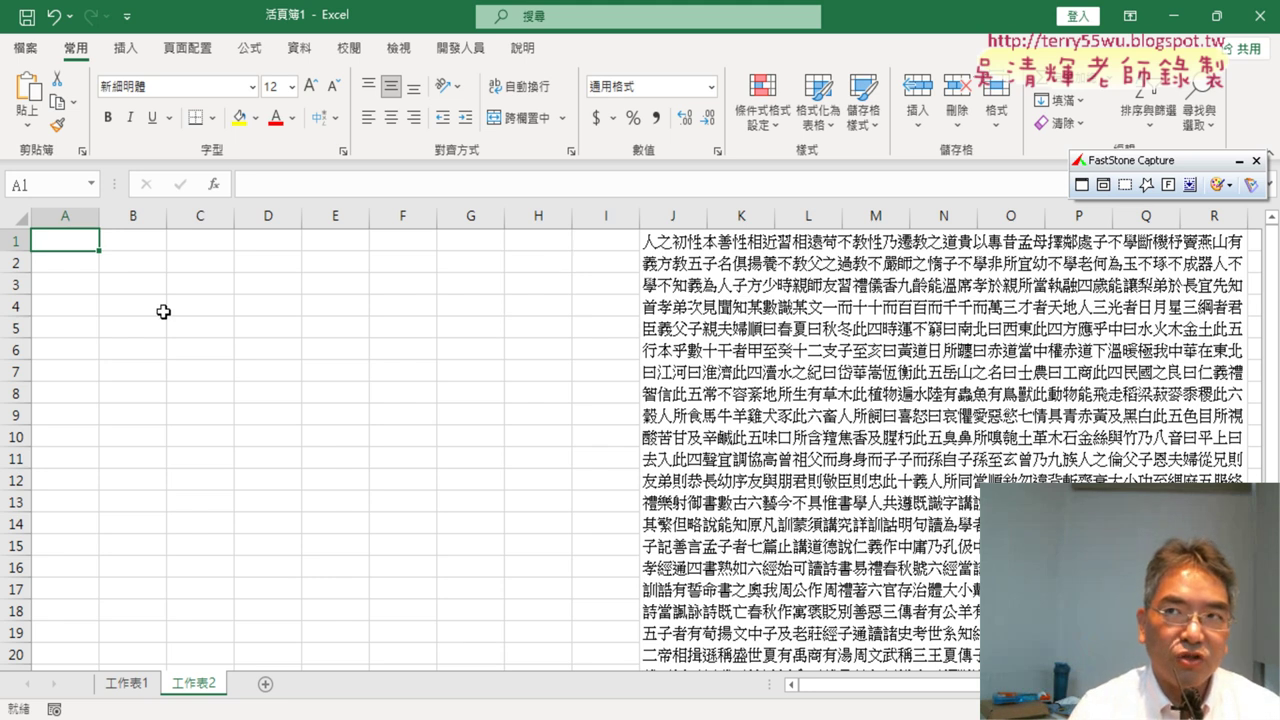
- Insert the MID function into A1 from the Text function category
click(216, 184)
click(587, 254)
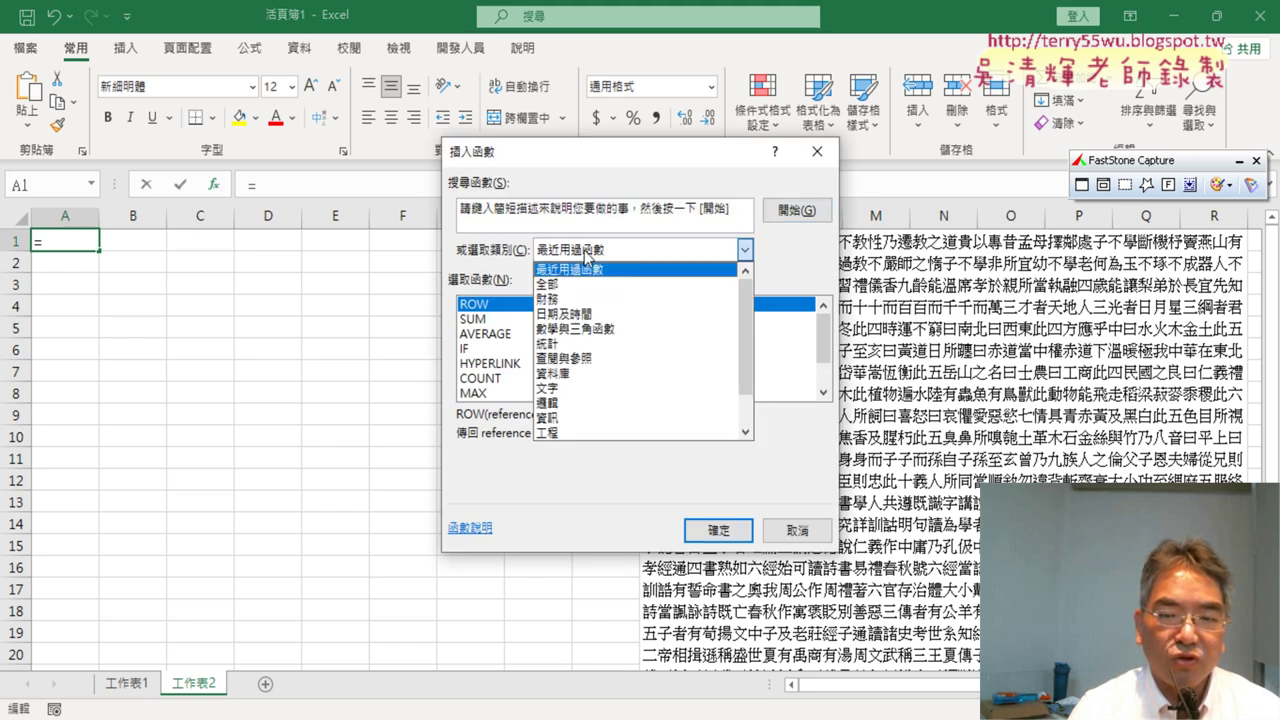
click(570, 388)
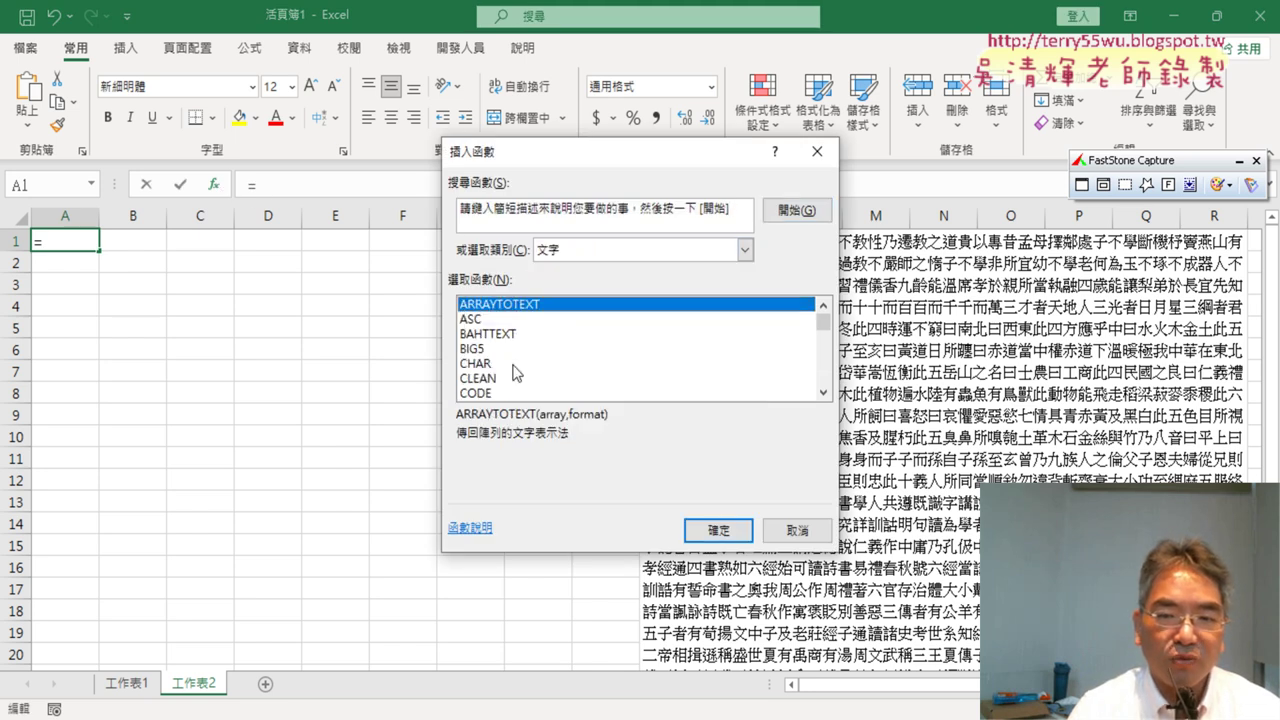
click(823, 393)
click(823, 393)
click(823, 393)
click(823, 393)
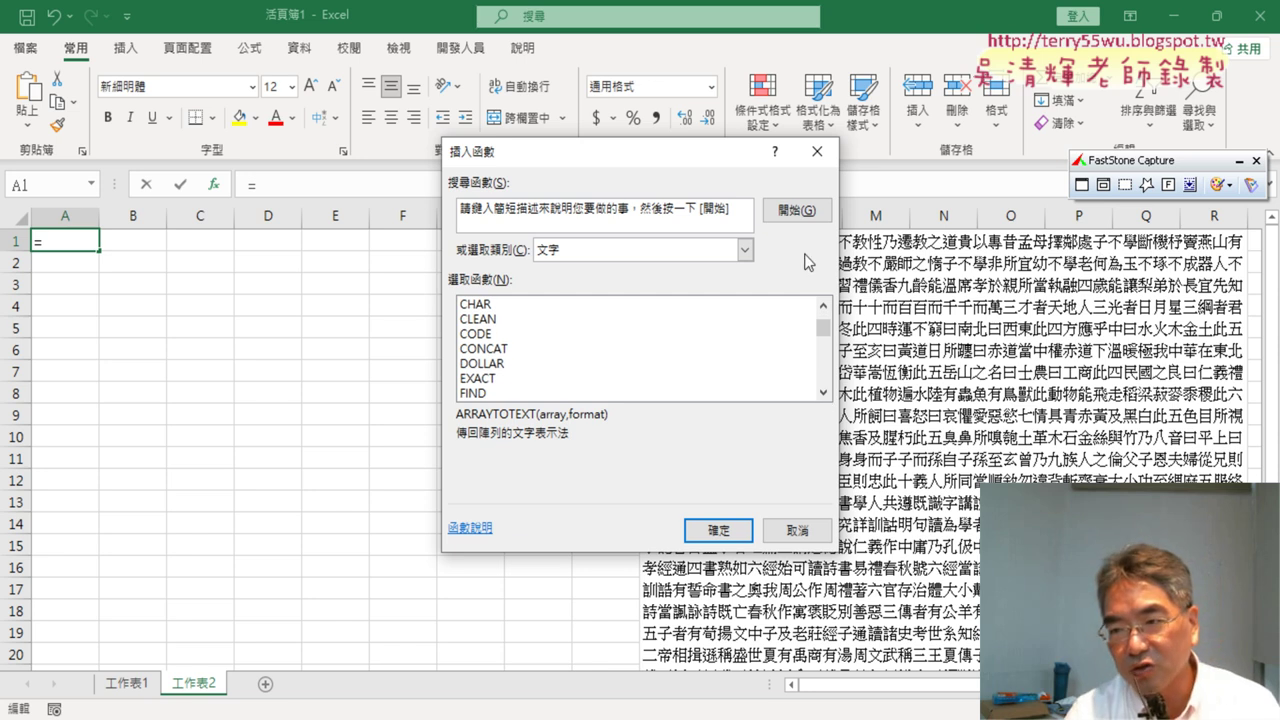
click(823, 393)
click(823, 393)
click(823, 393)
click(823, 393)
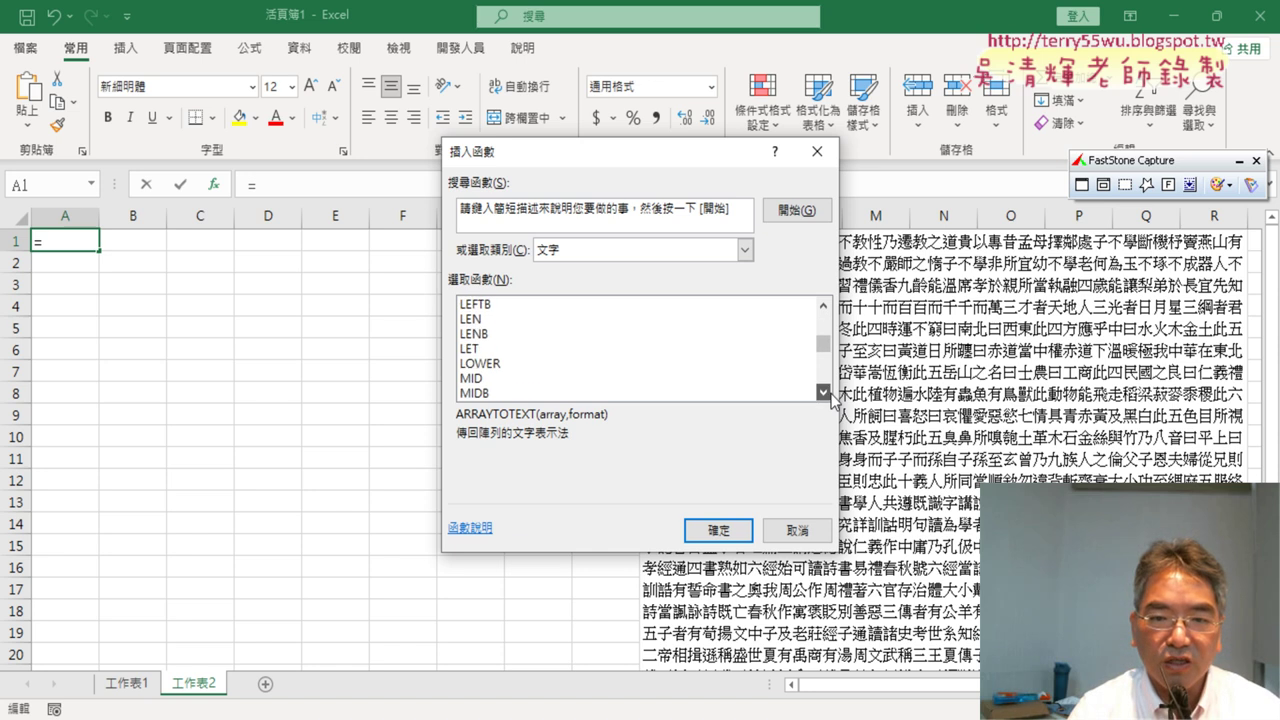
click(517, 364)
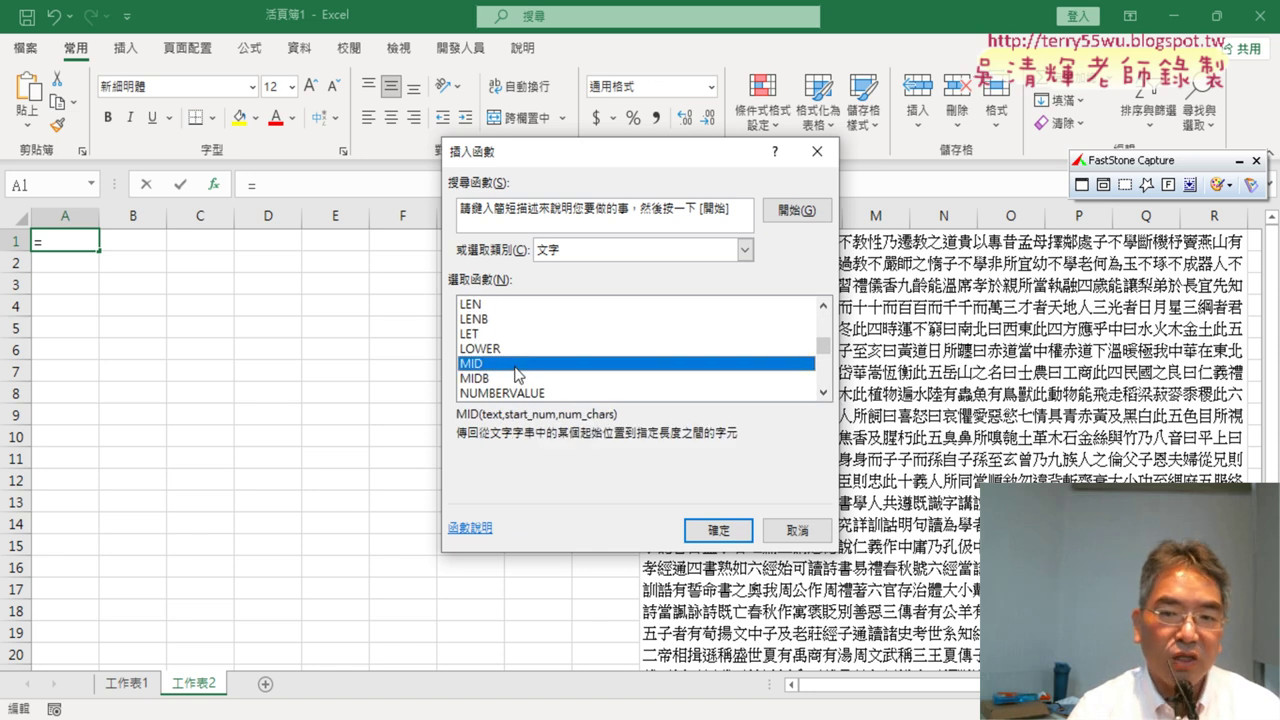
click(724, 530)
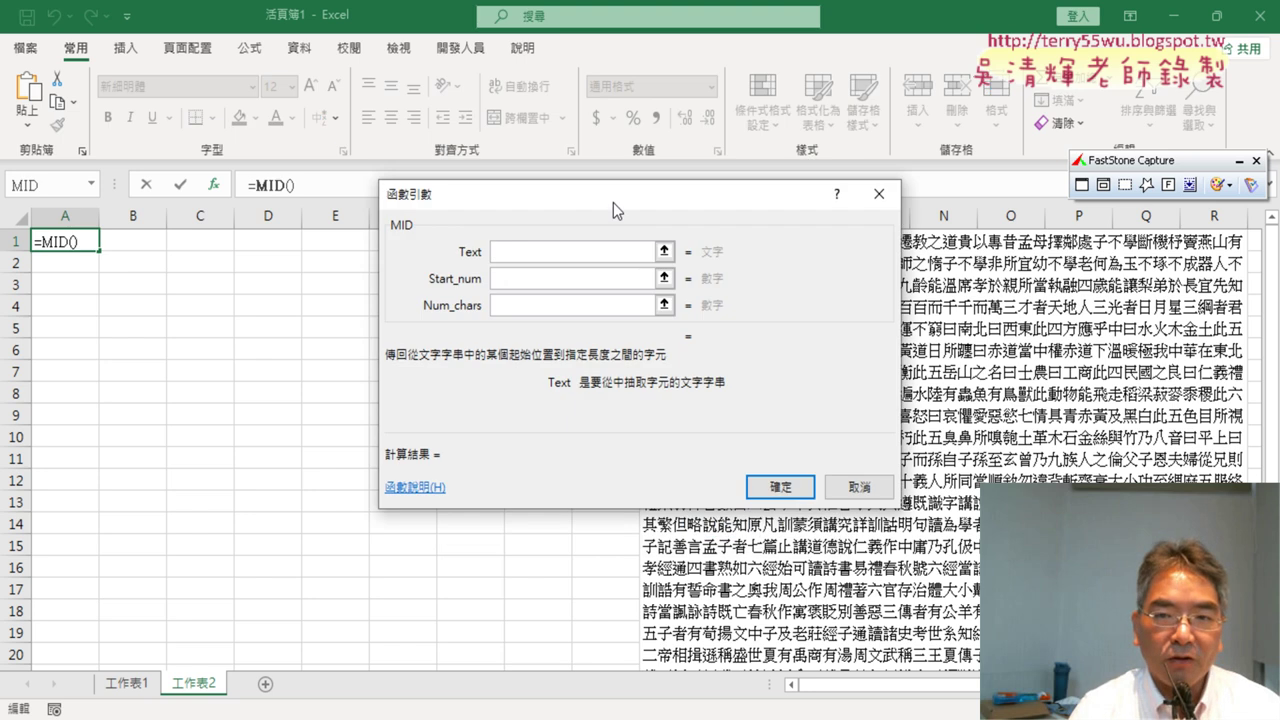
- Fill the MID arguments with text J1, start 1 and 3 characters
drag(613, 202, 283, 322)
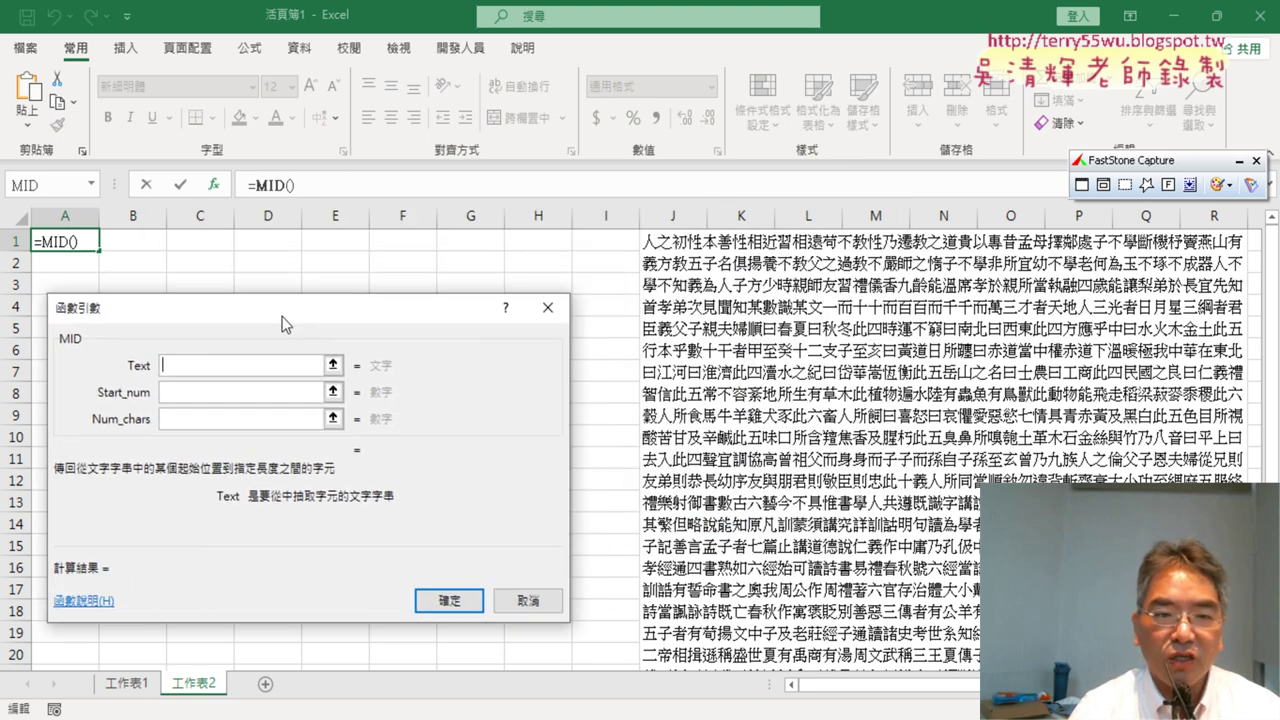
click(915, 368)
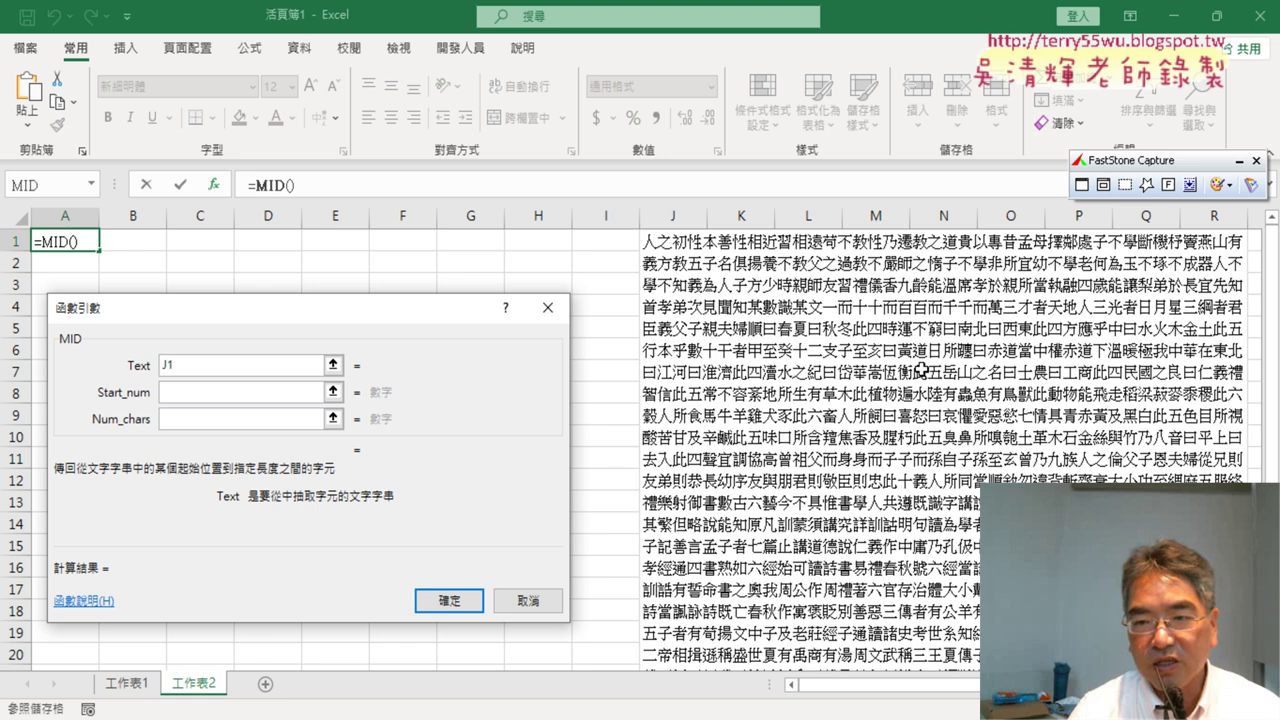
click(207, 393)
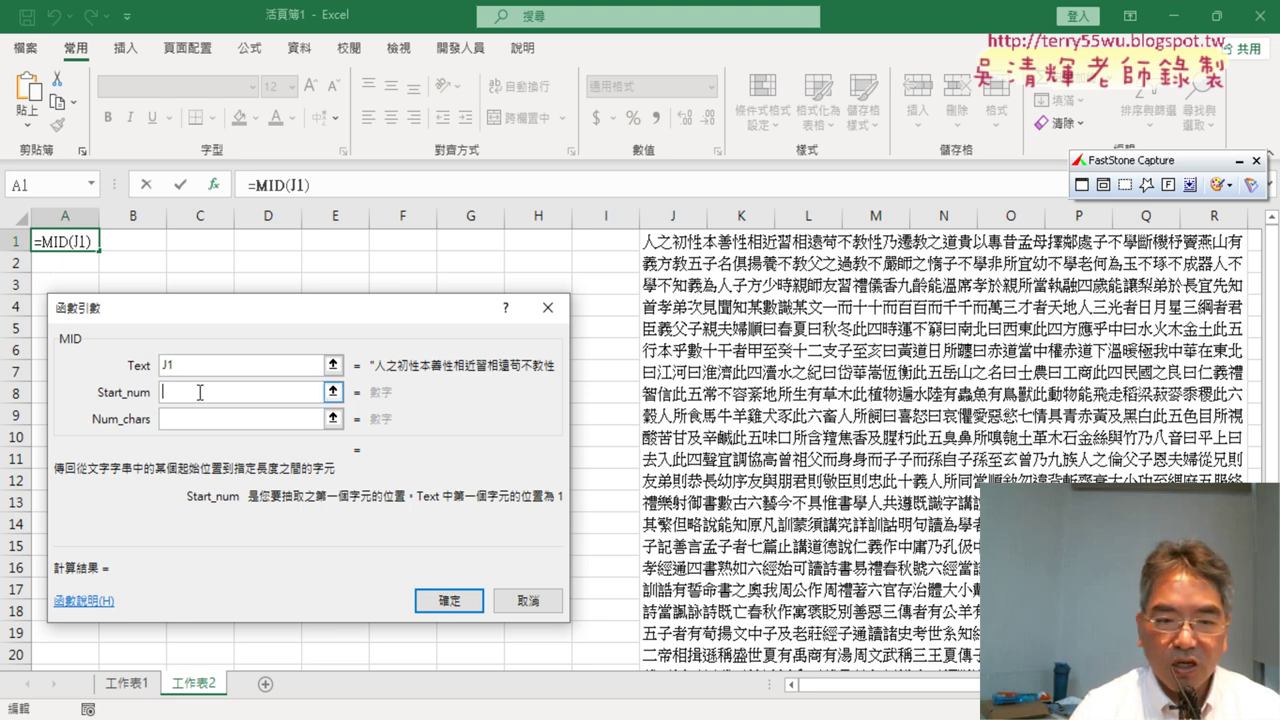
text(1)
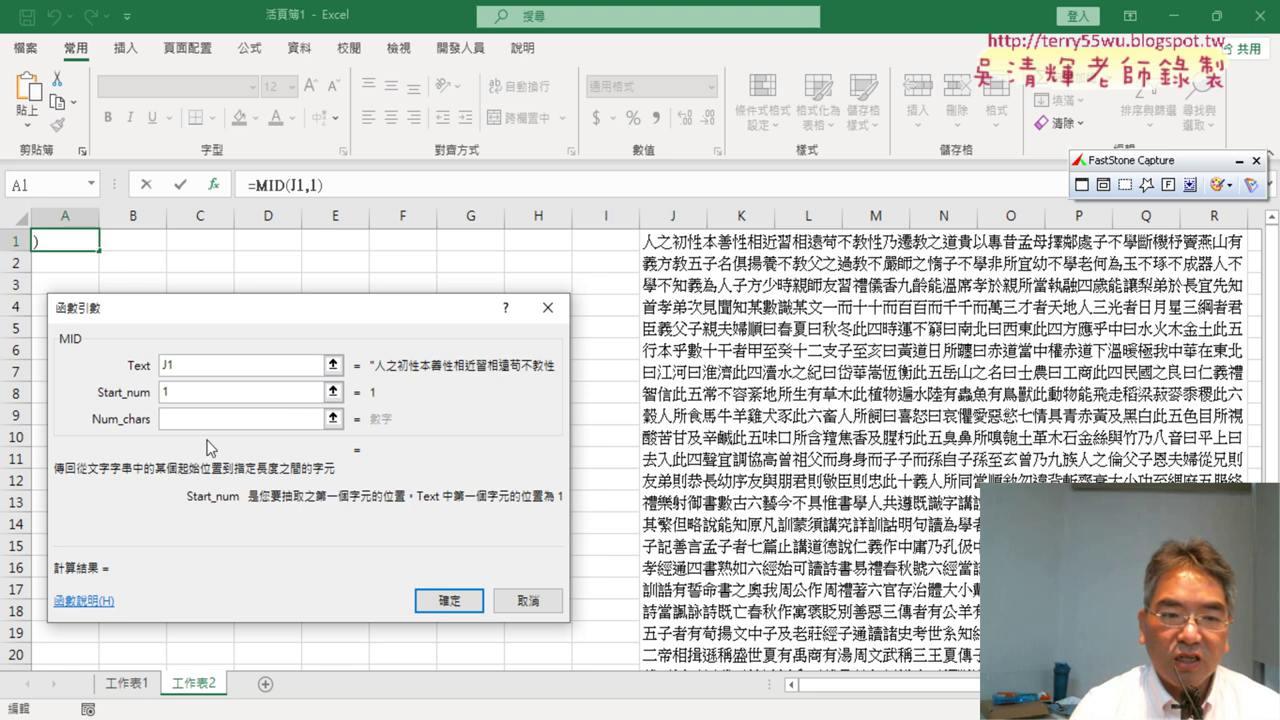
click(188, 420)
text(3)
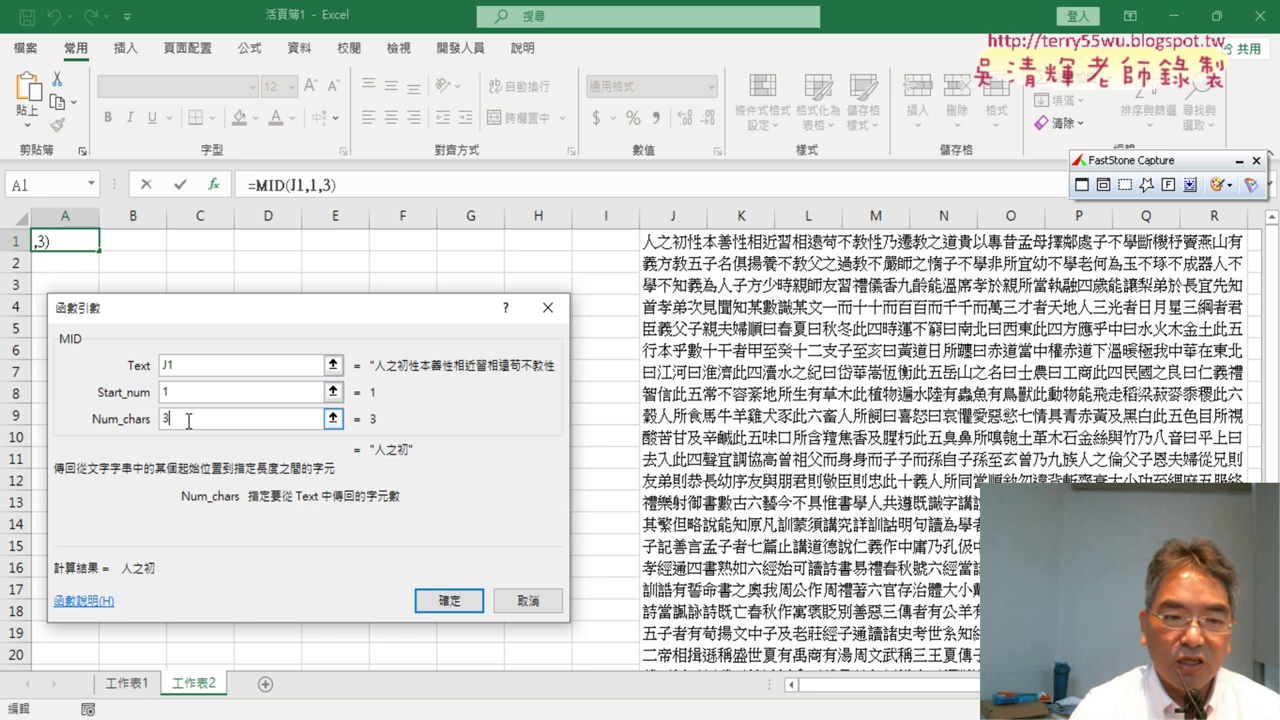
key(shift+Tab)
key(Tab)
key(Tab)
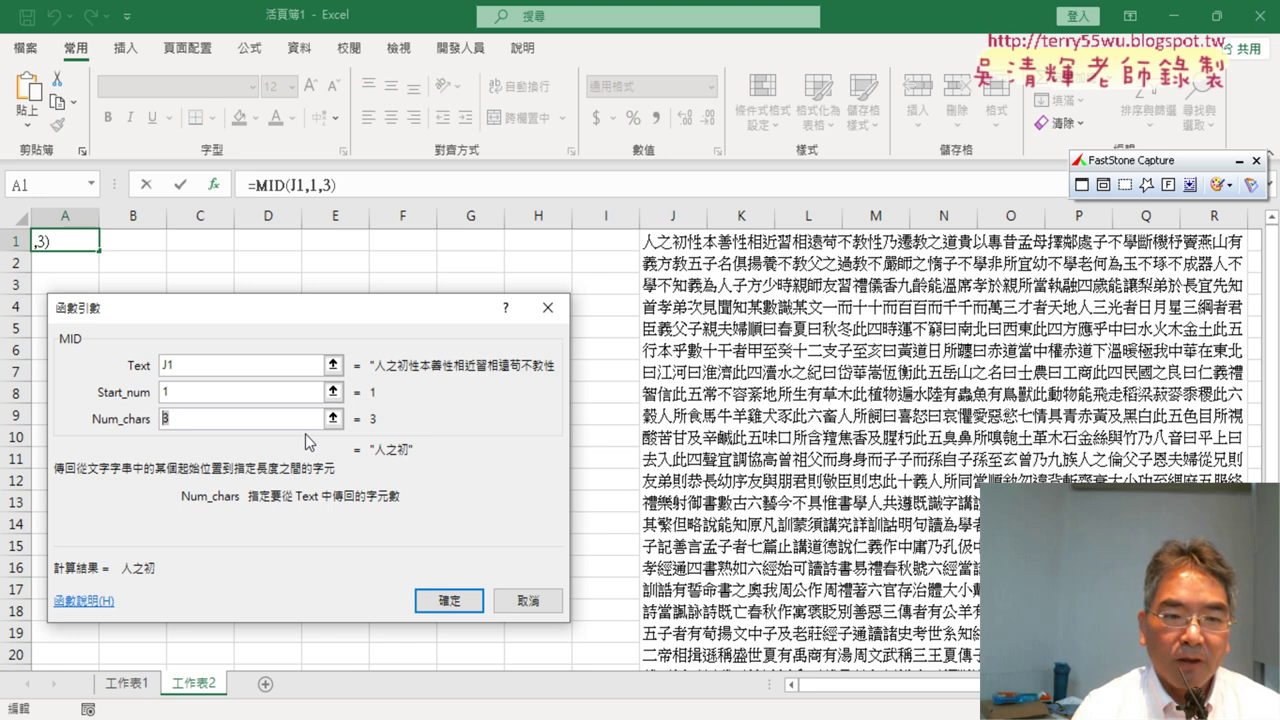
- Change the text reference to absolute $J$1 and return to the start-position field
click(169, 366)
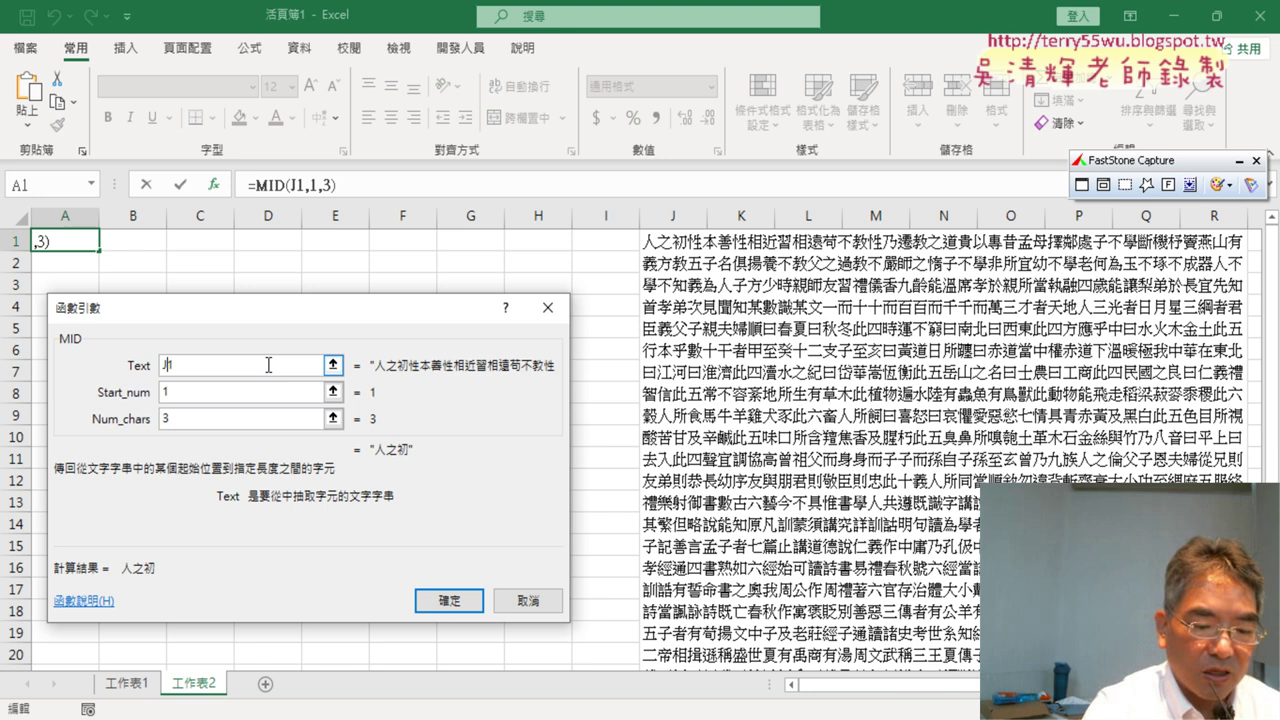
key(F4)
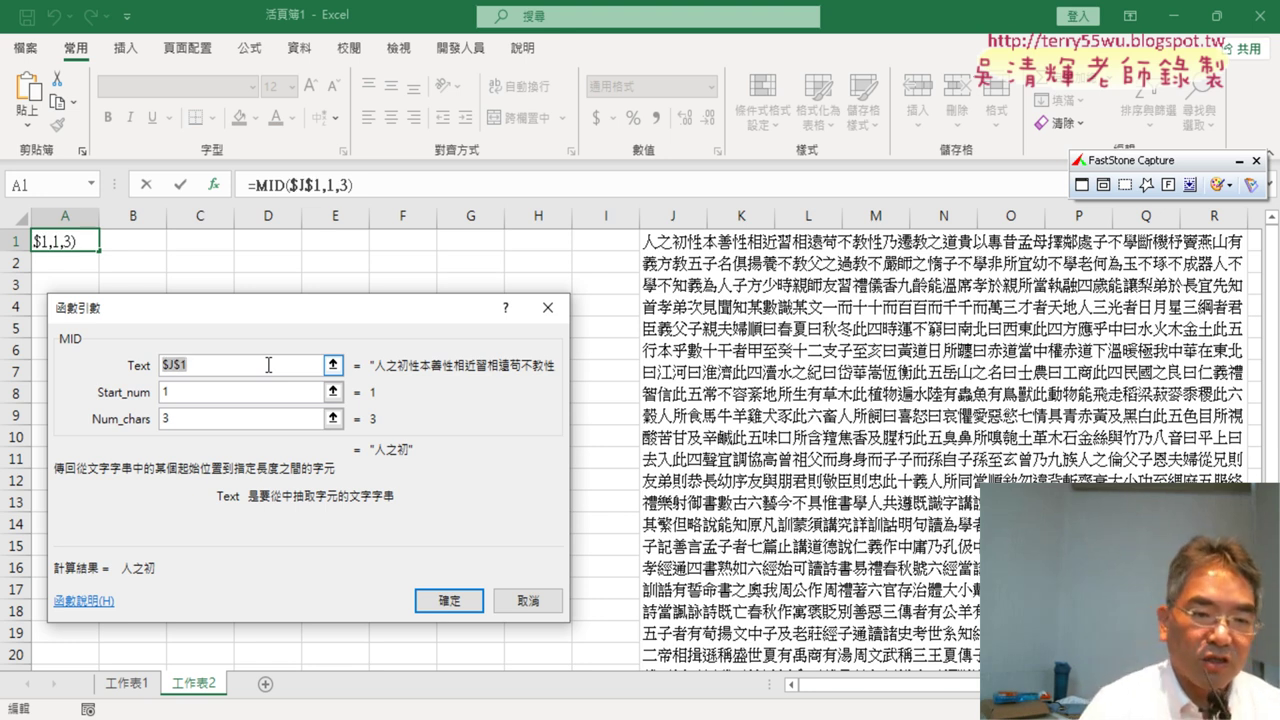
key(F4)
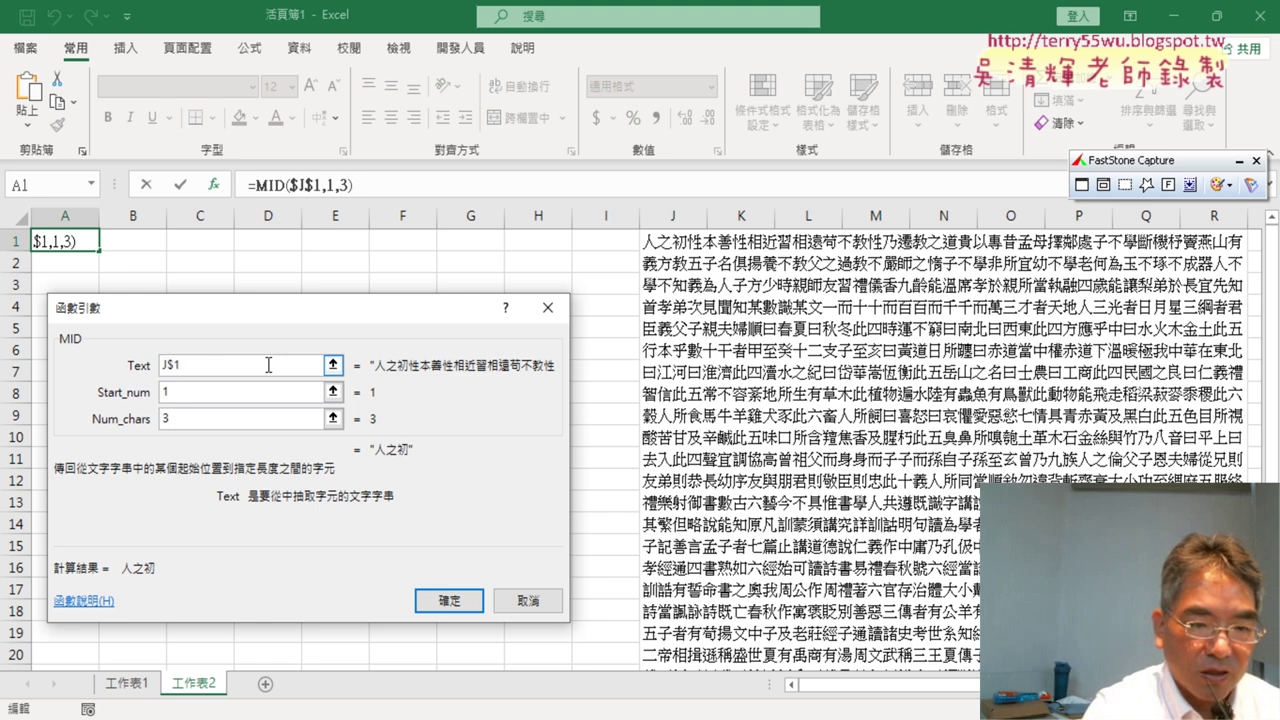
key(F4)
key(F4)
key(F4)
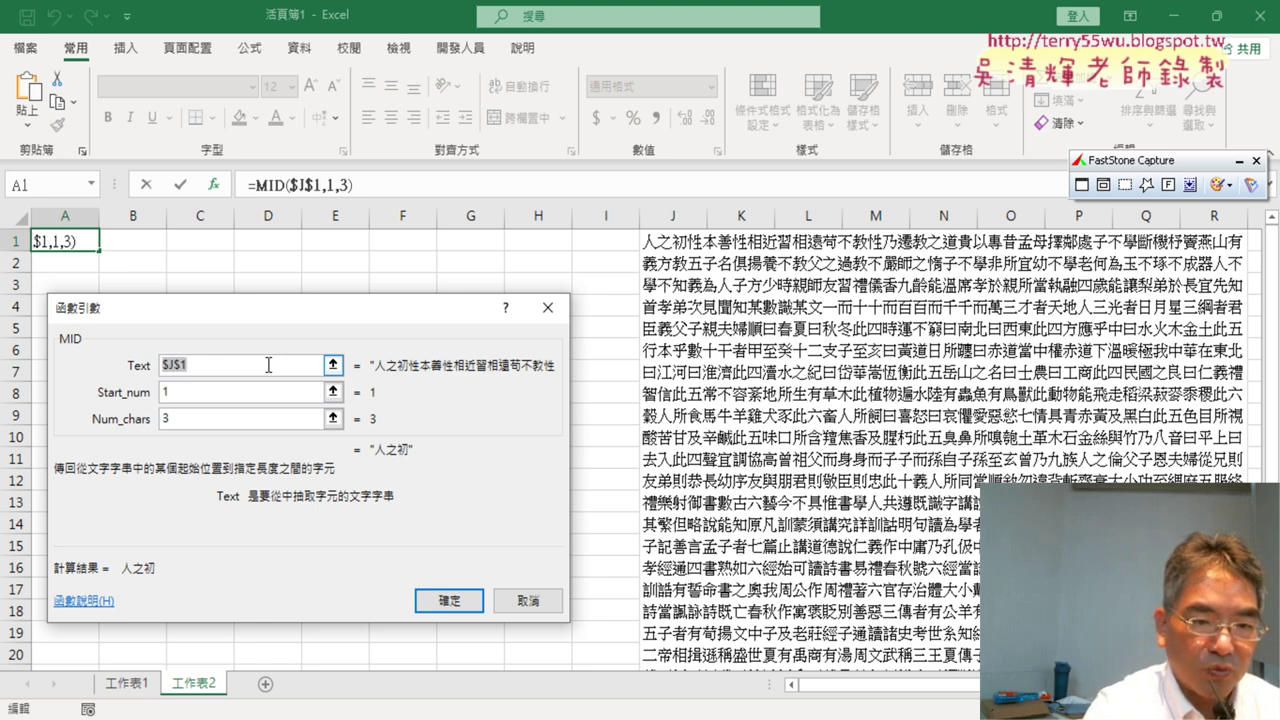
key(F4)
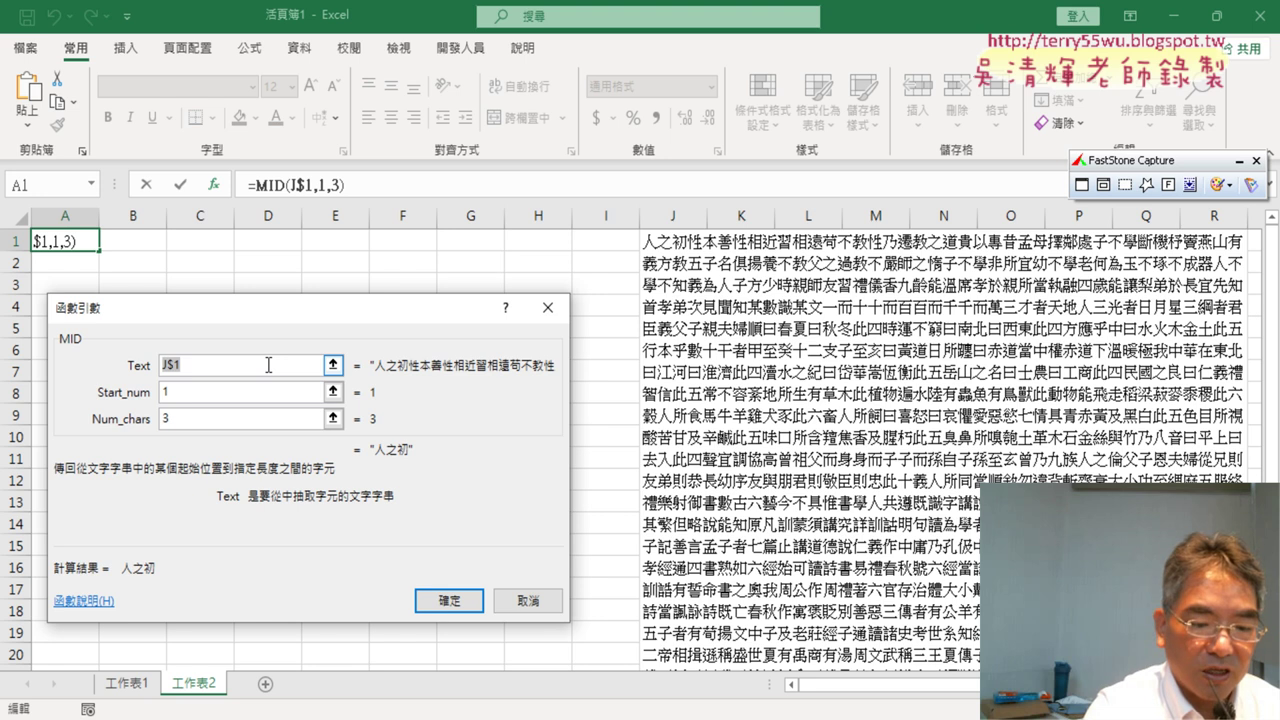
key(F4)
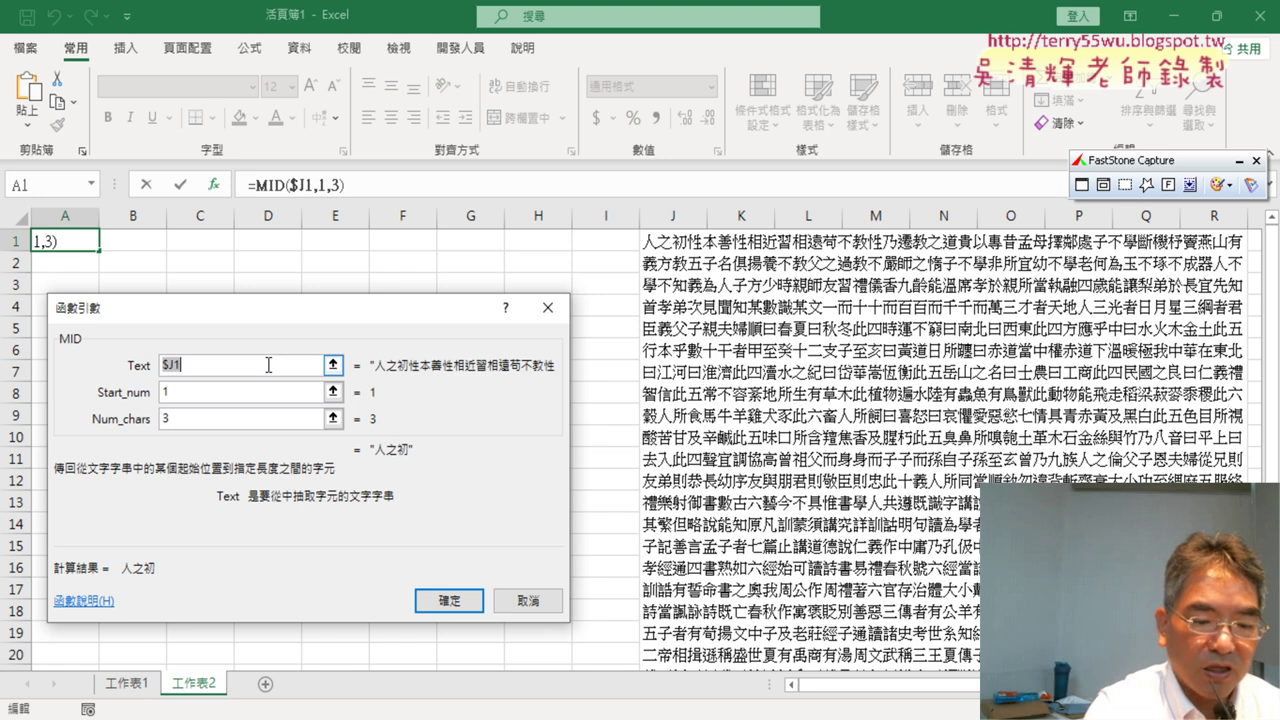
key(F4)
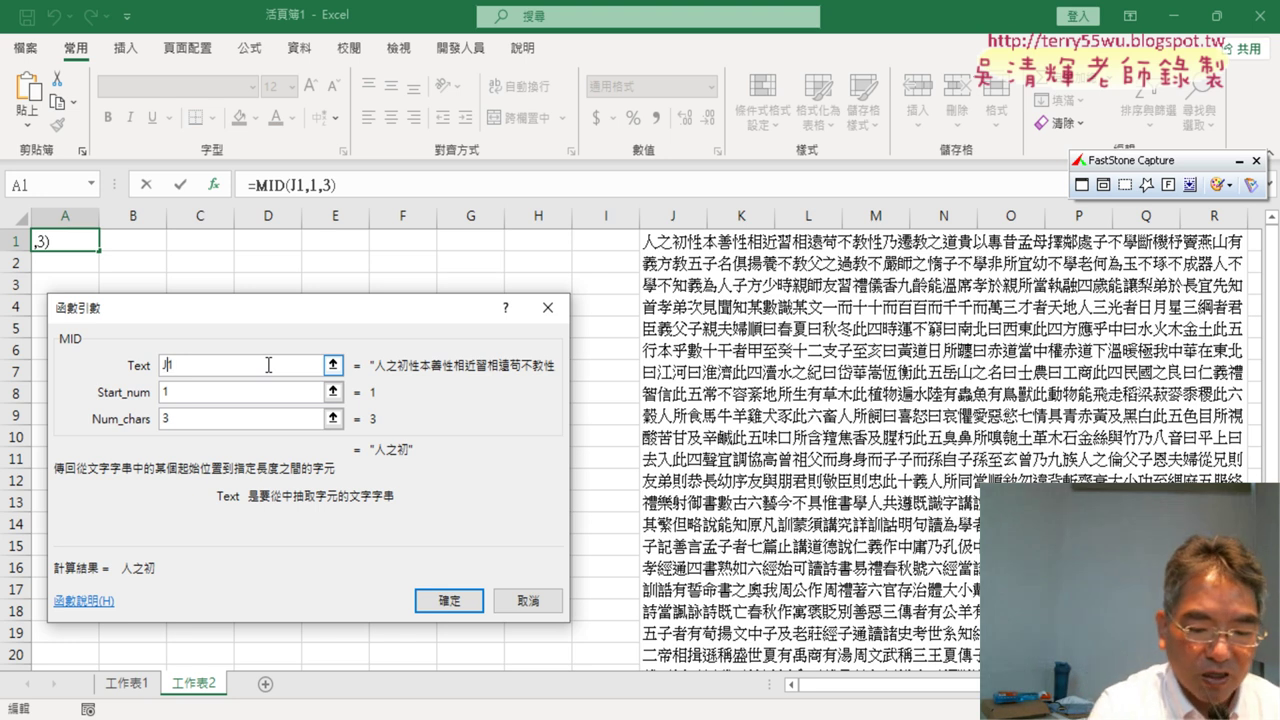
text($J)
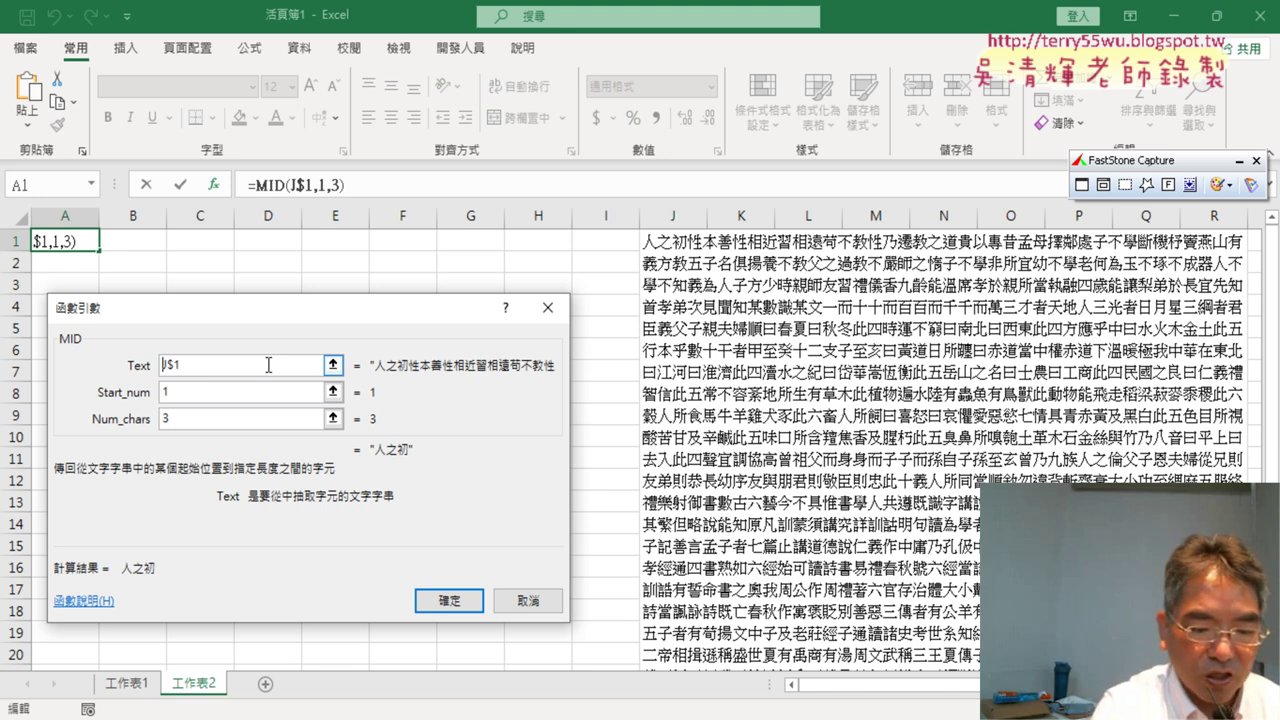
text($)
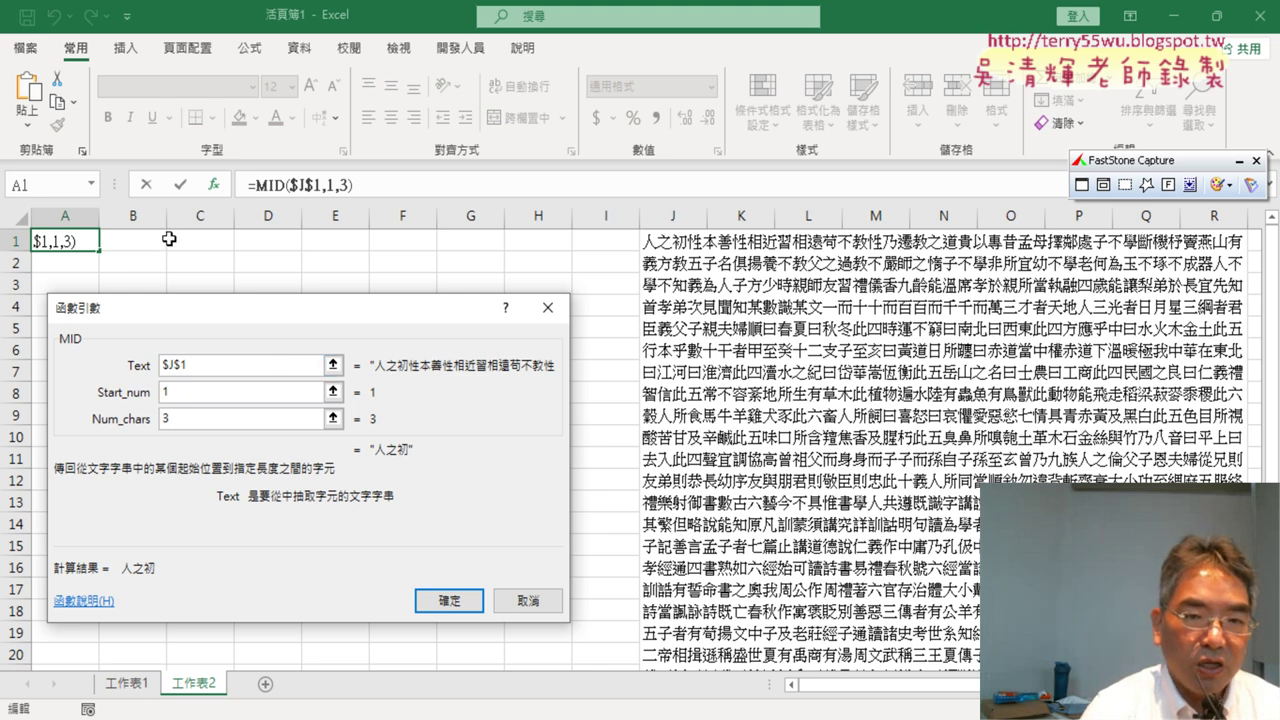
drag(198, 365, 156, 364)
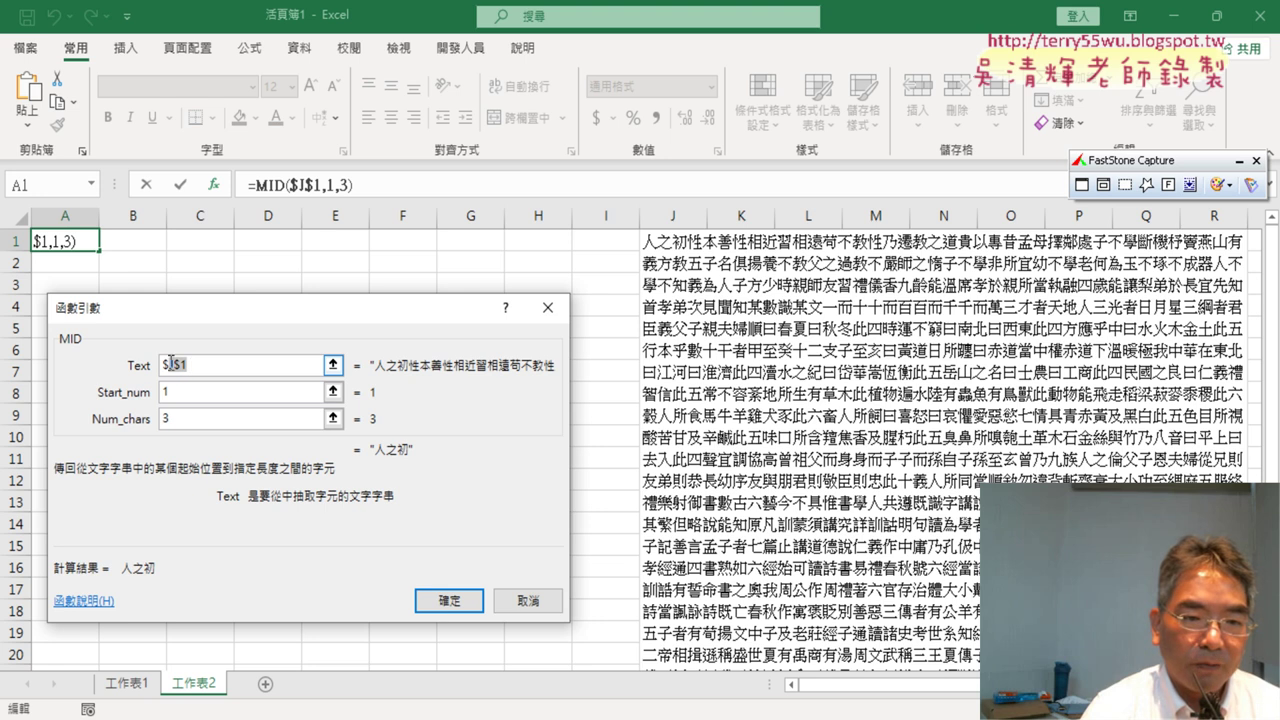
click(162, 419)
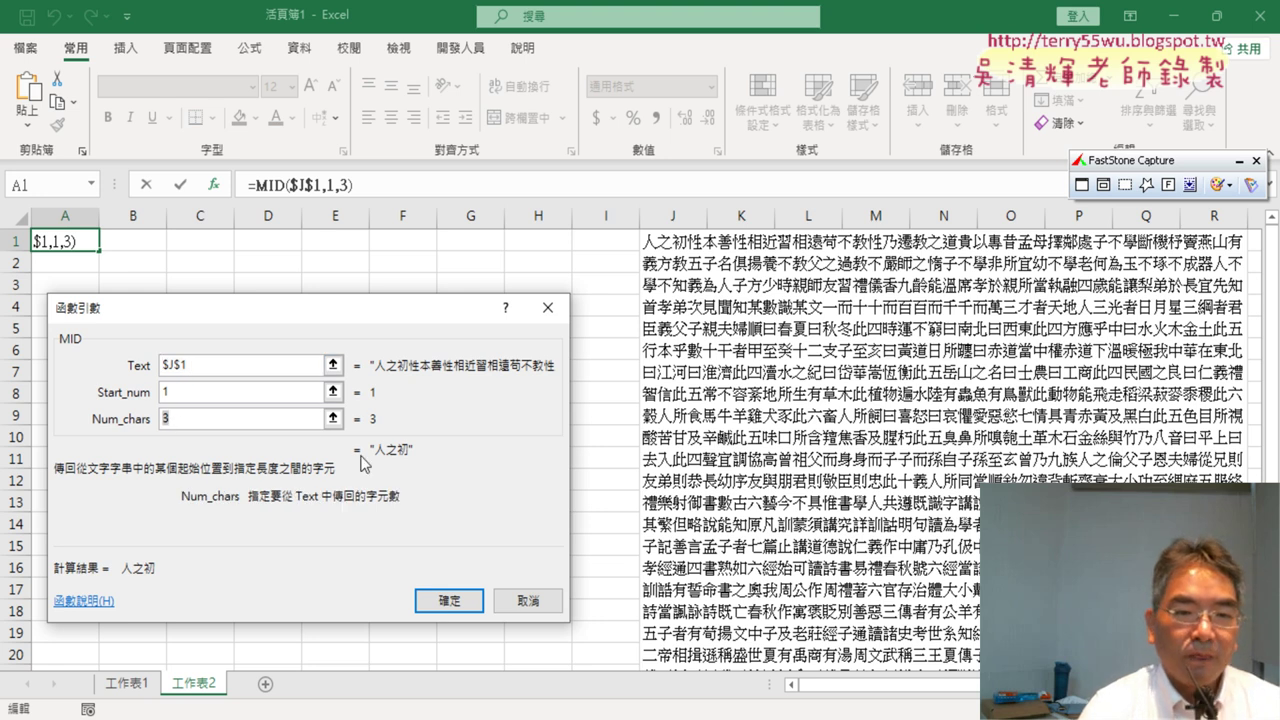
click(180, 394)
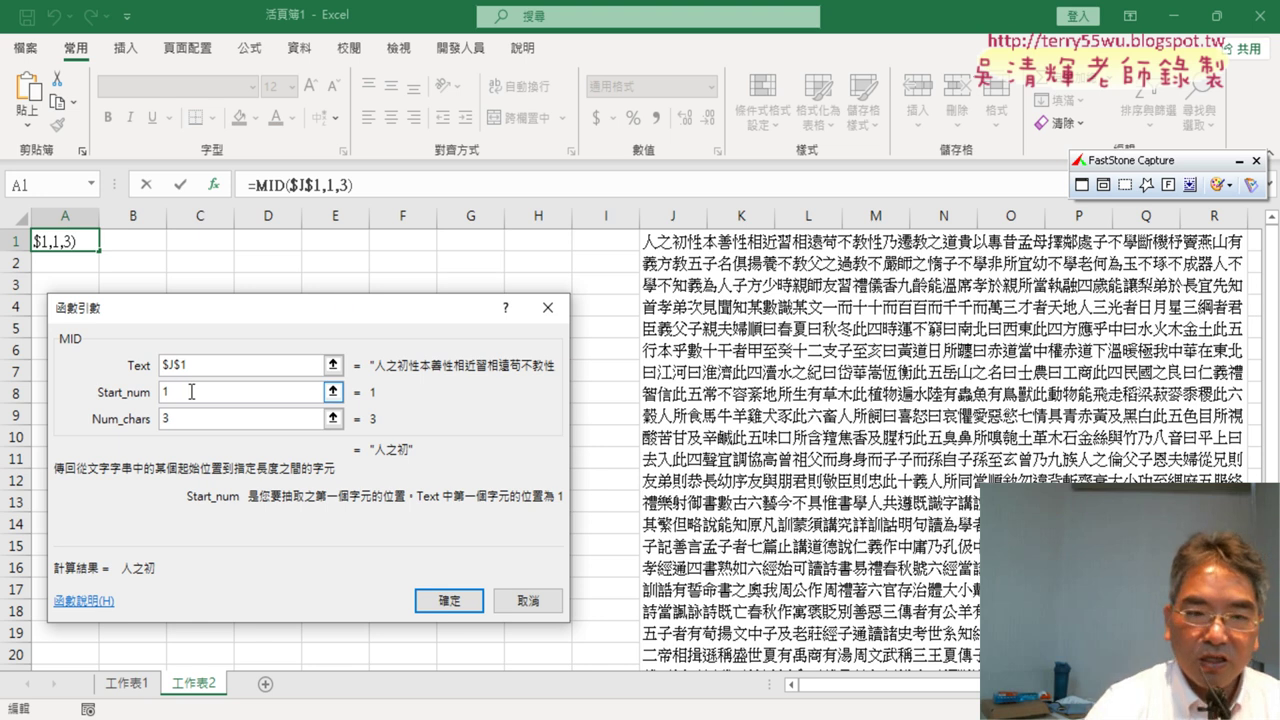
- Change MID's start position to 1+column(), removing the stray phonetic character
text(+)
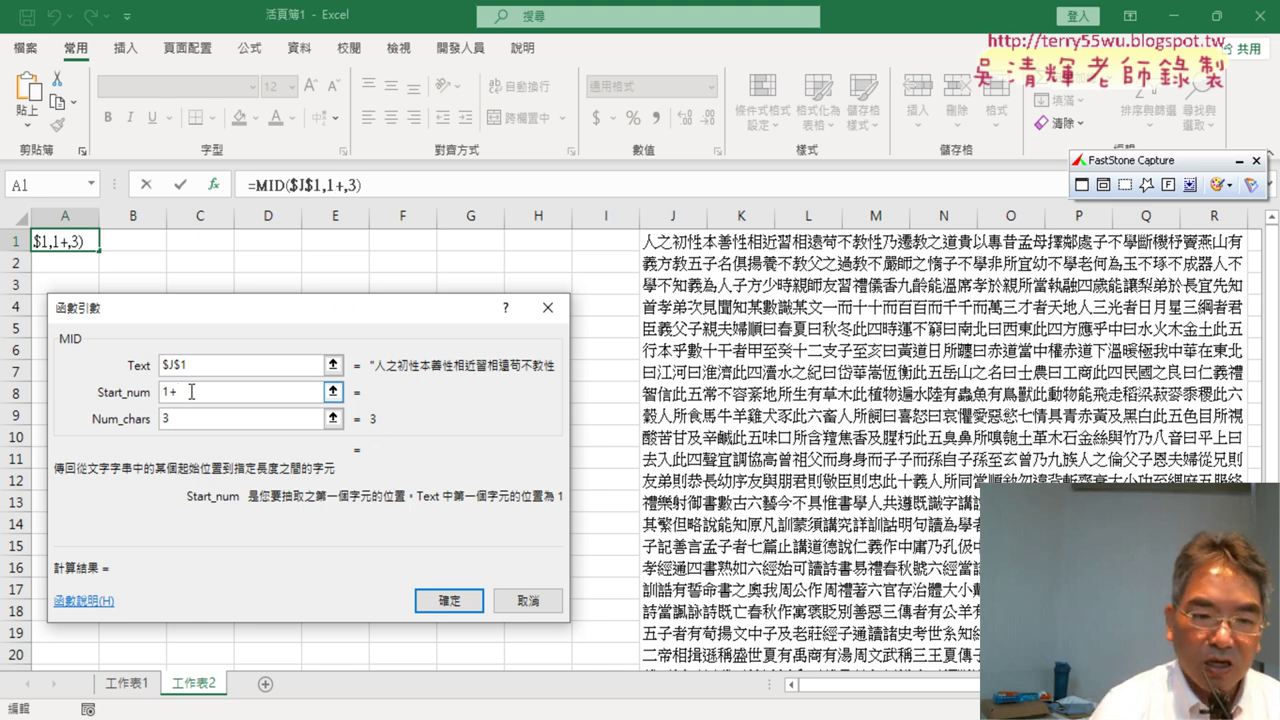
text(ㄒ)
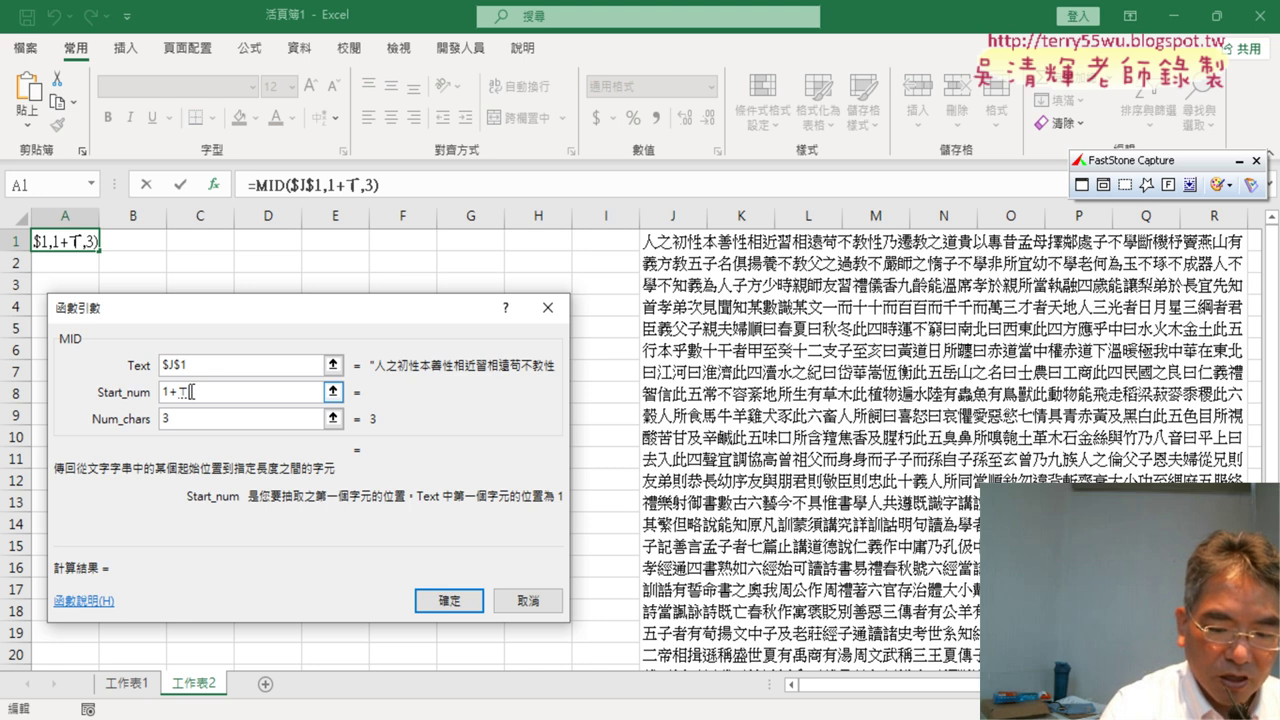
key(BackSpace)
text(co)
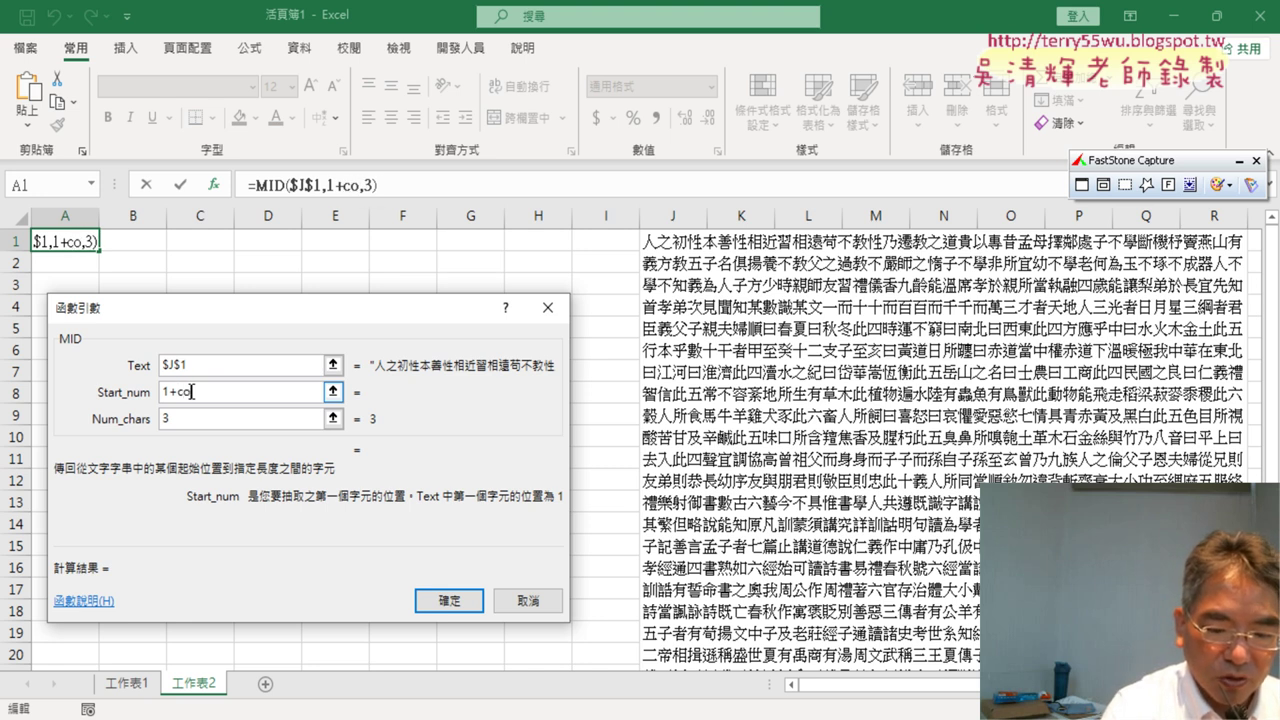
text(lumn)
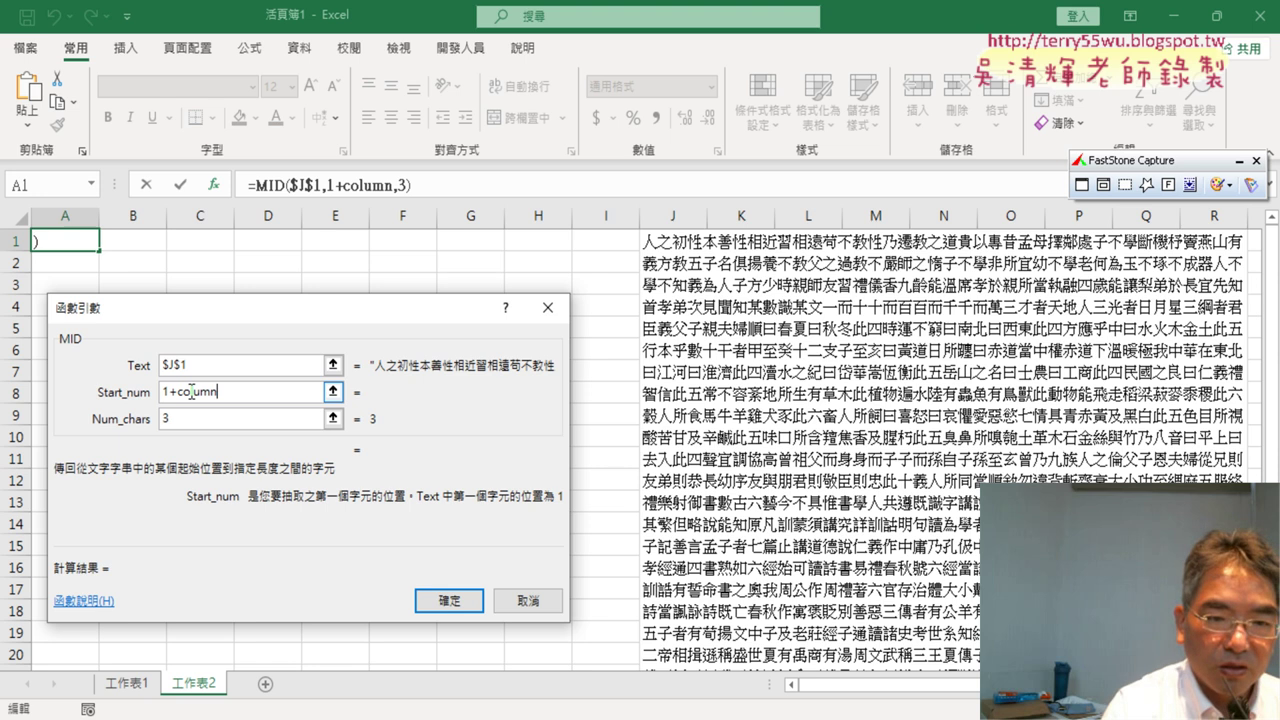
text(())
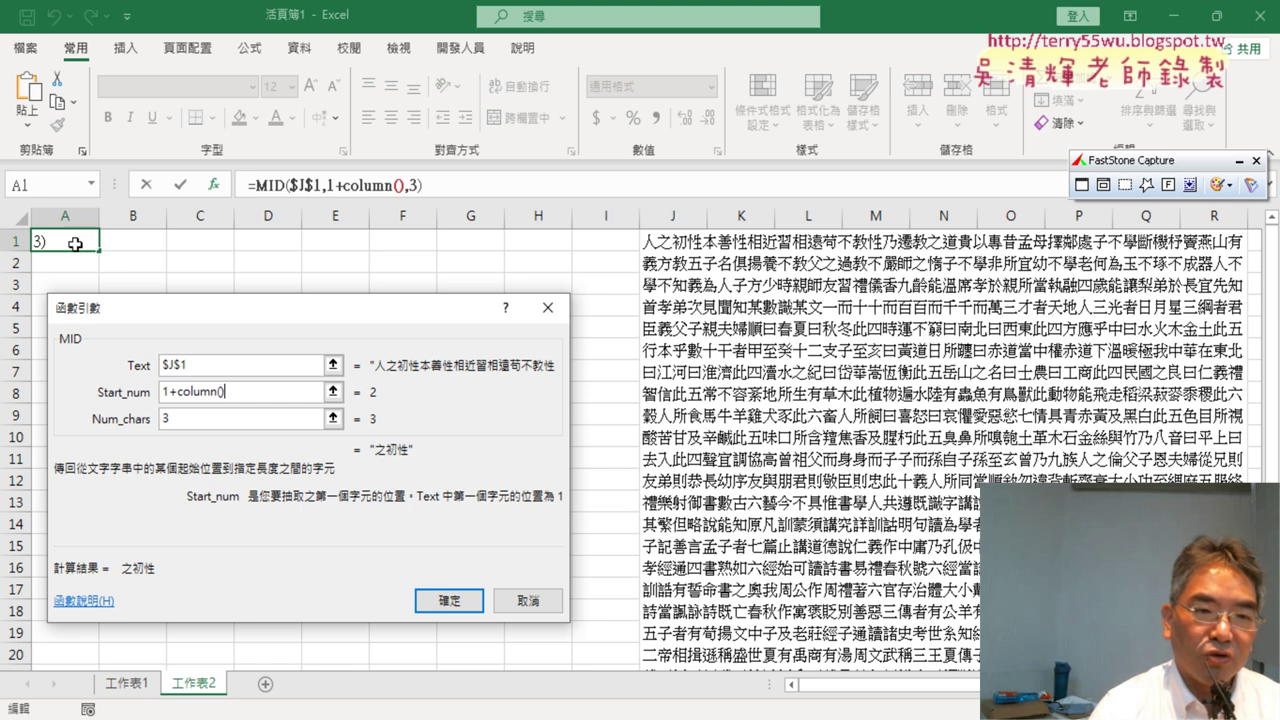
- Cancel the MID formula and fill A1:H1 with the series 1, 4, 7 … 22
click(533, 604)
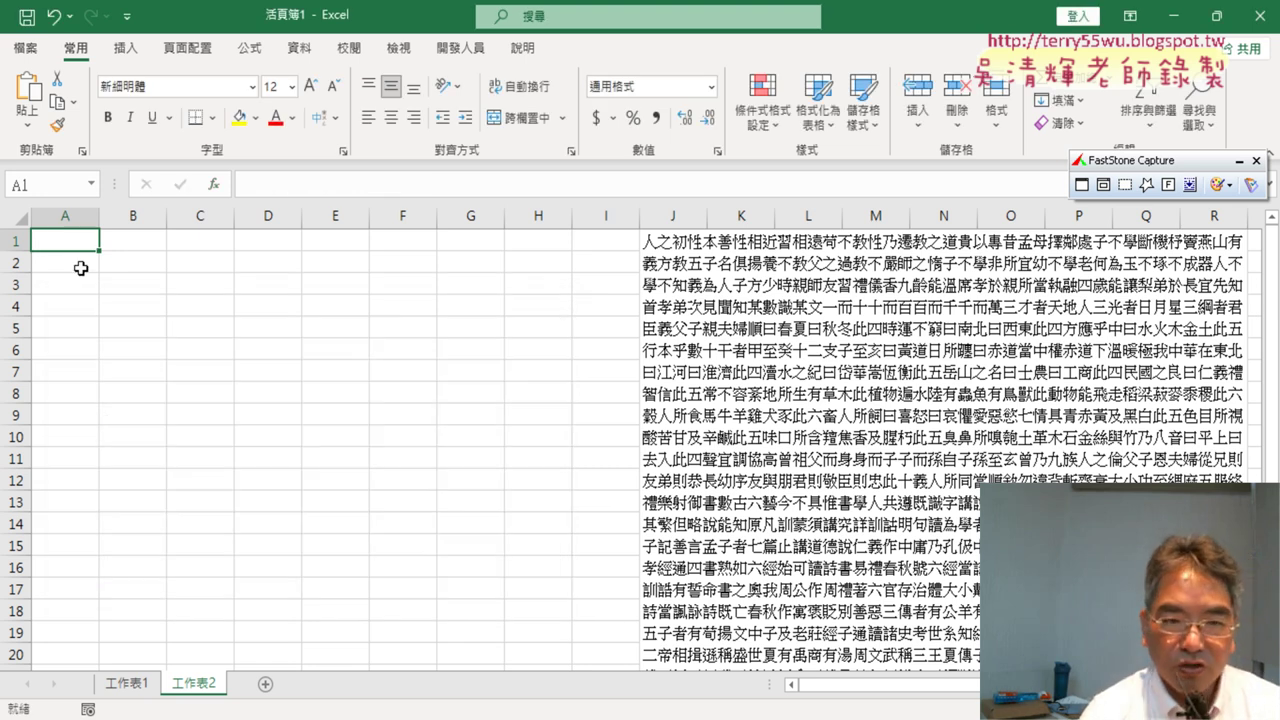
text(1)
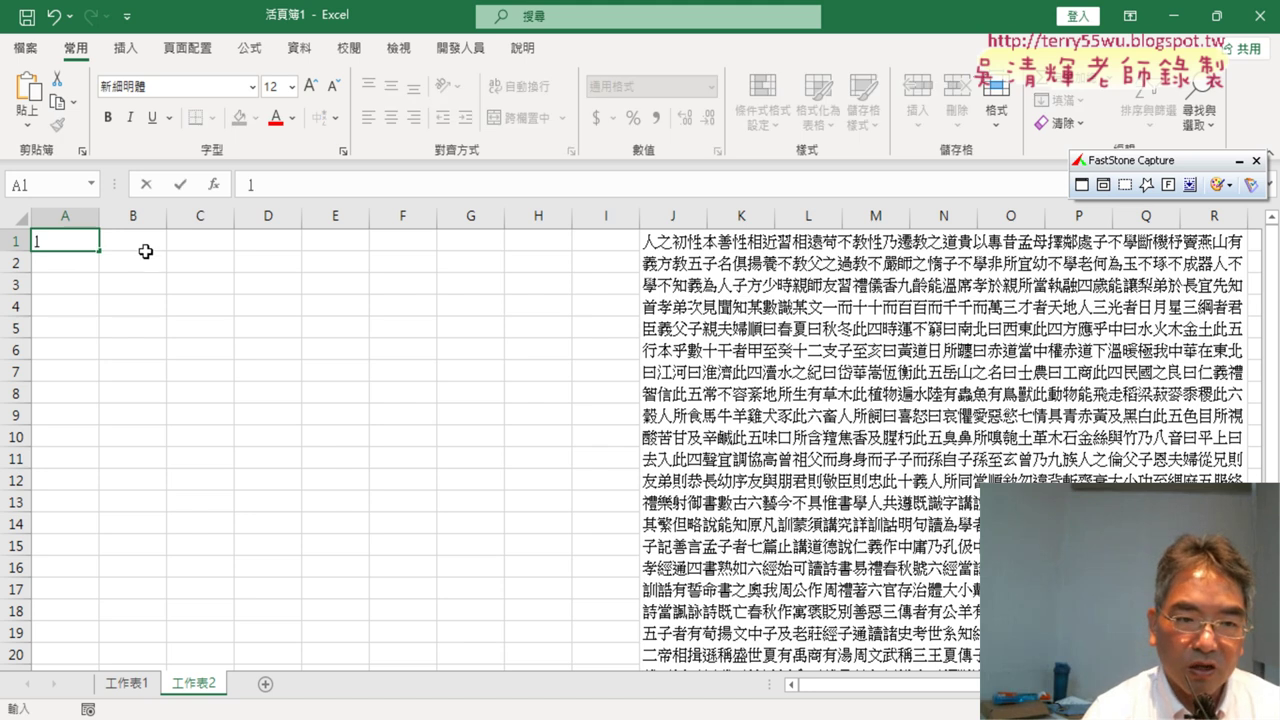
click(148, 243)
text(4)
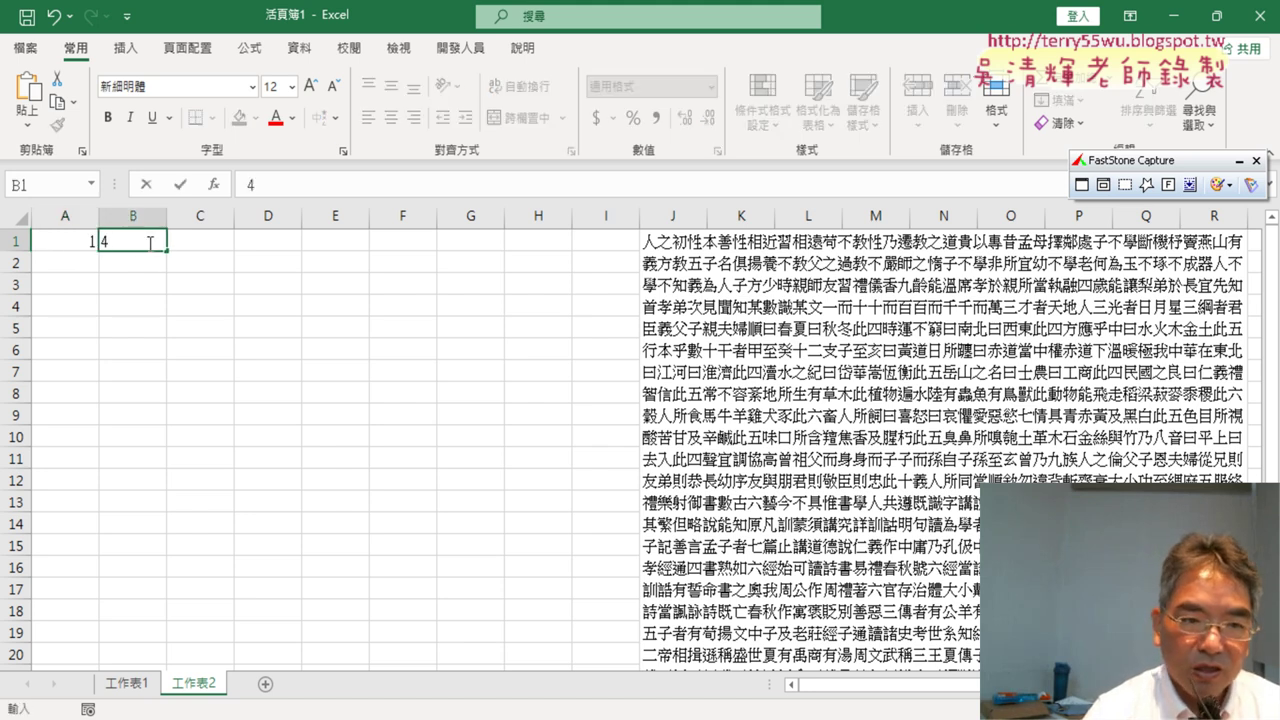
drag(54, 245, 549, 253)
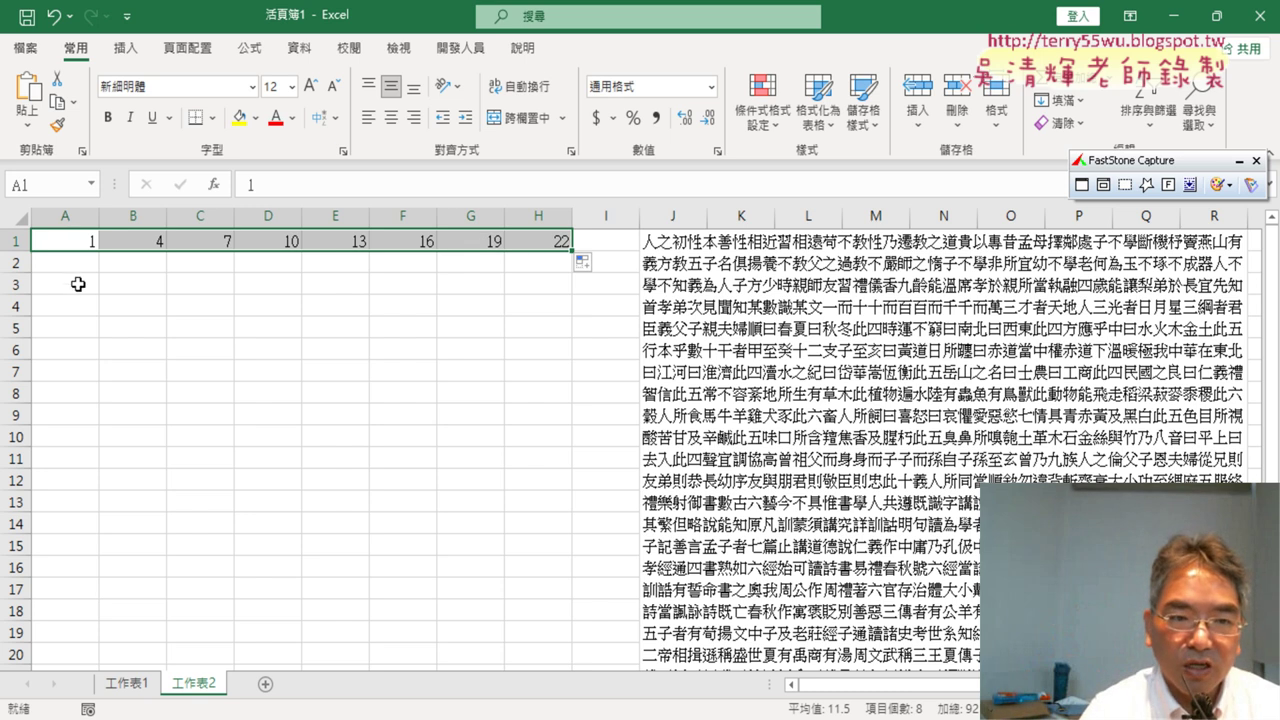
- Fill A2:H2 with 25, 28 … 46, then check row 1's values
click(60, 263)
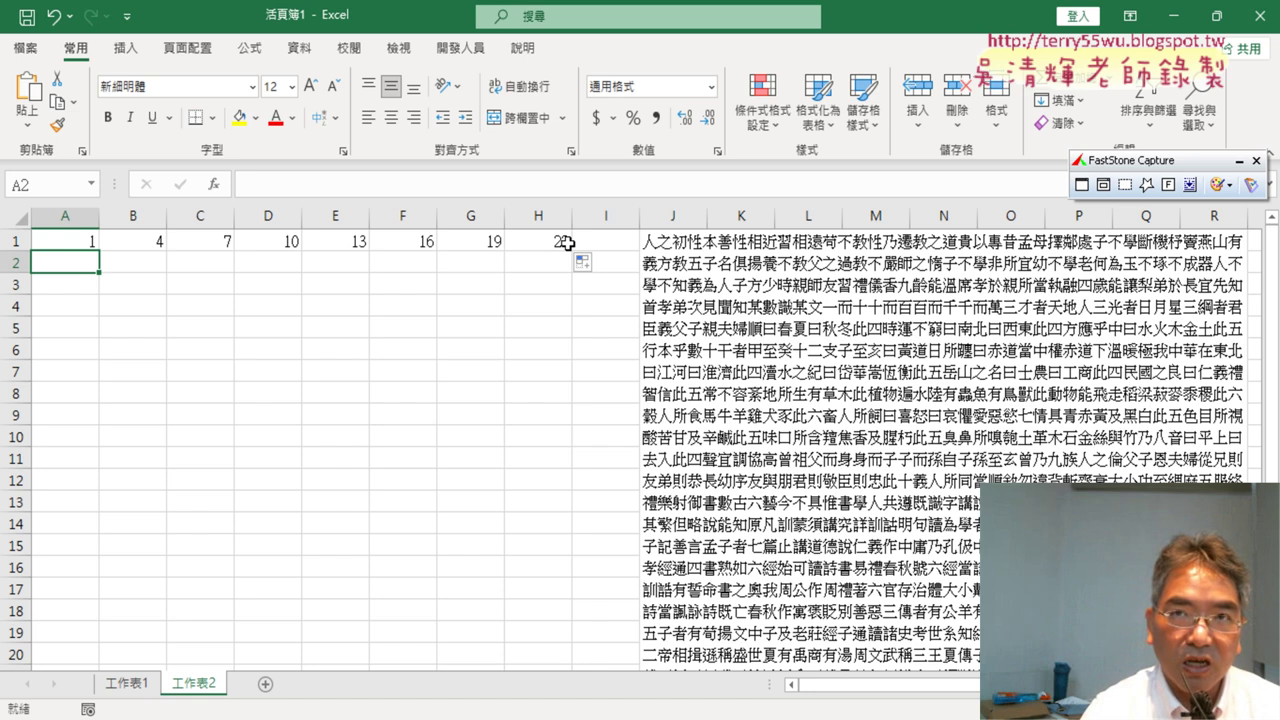
text(25)
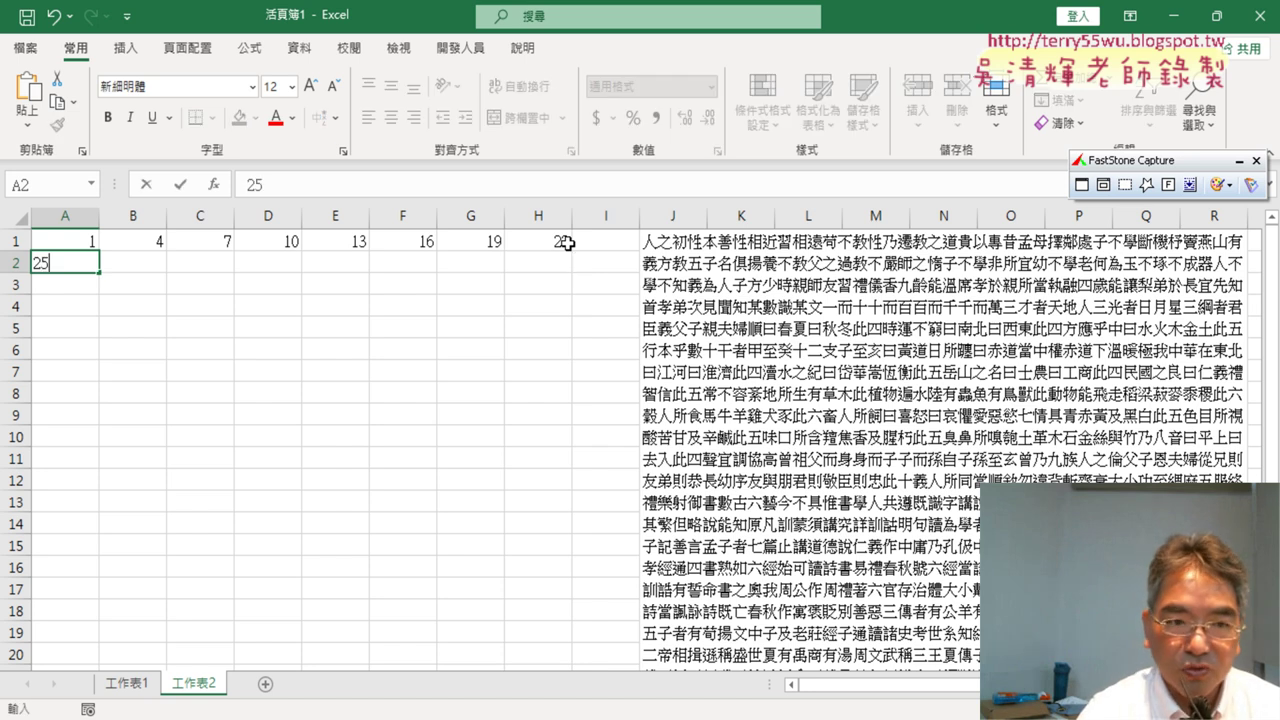
click(158, 262)
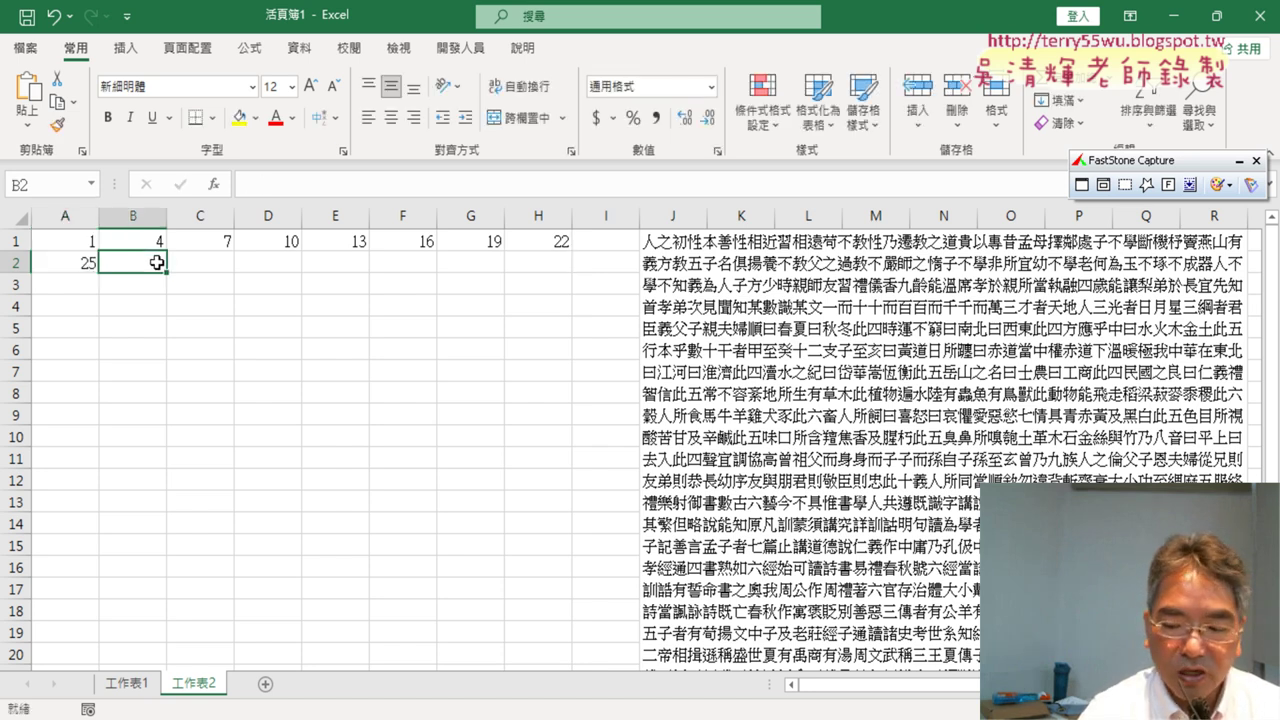
text(28)
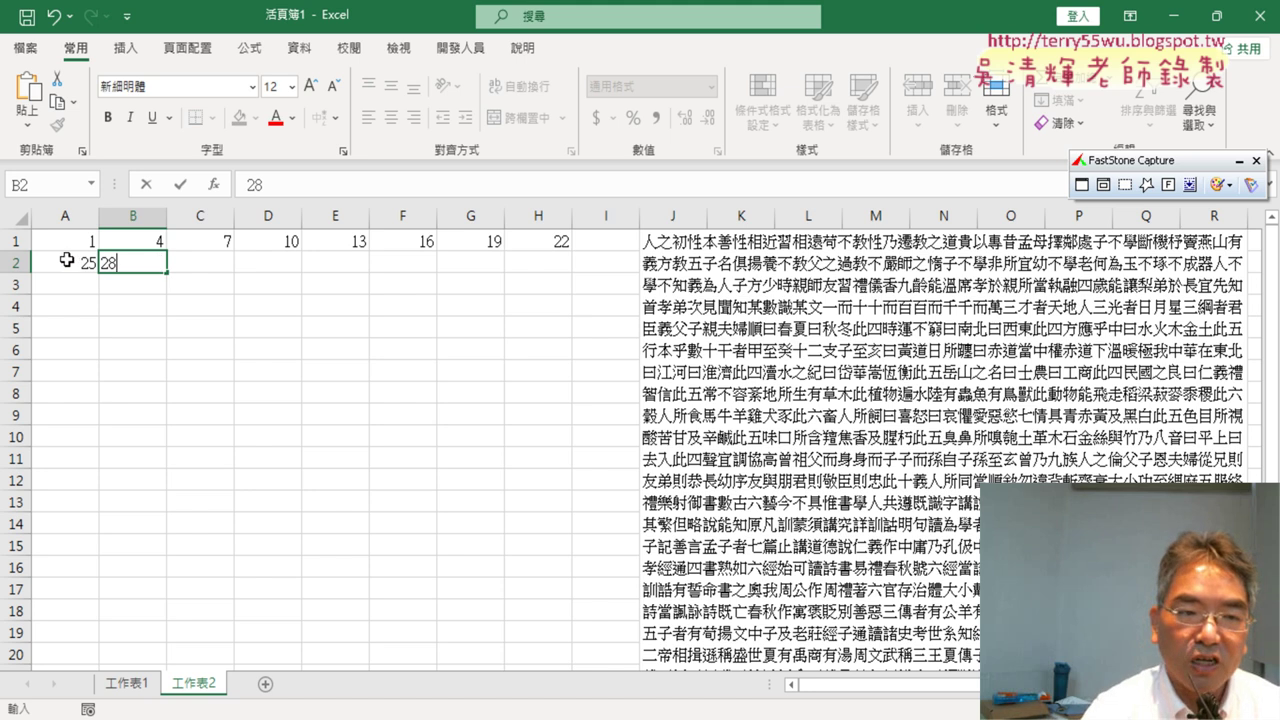
drag(66, 260, 551, 271)
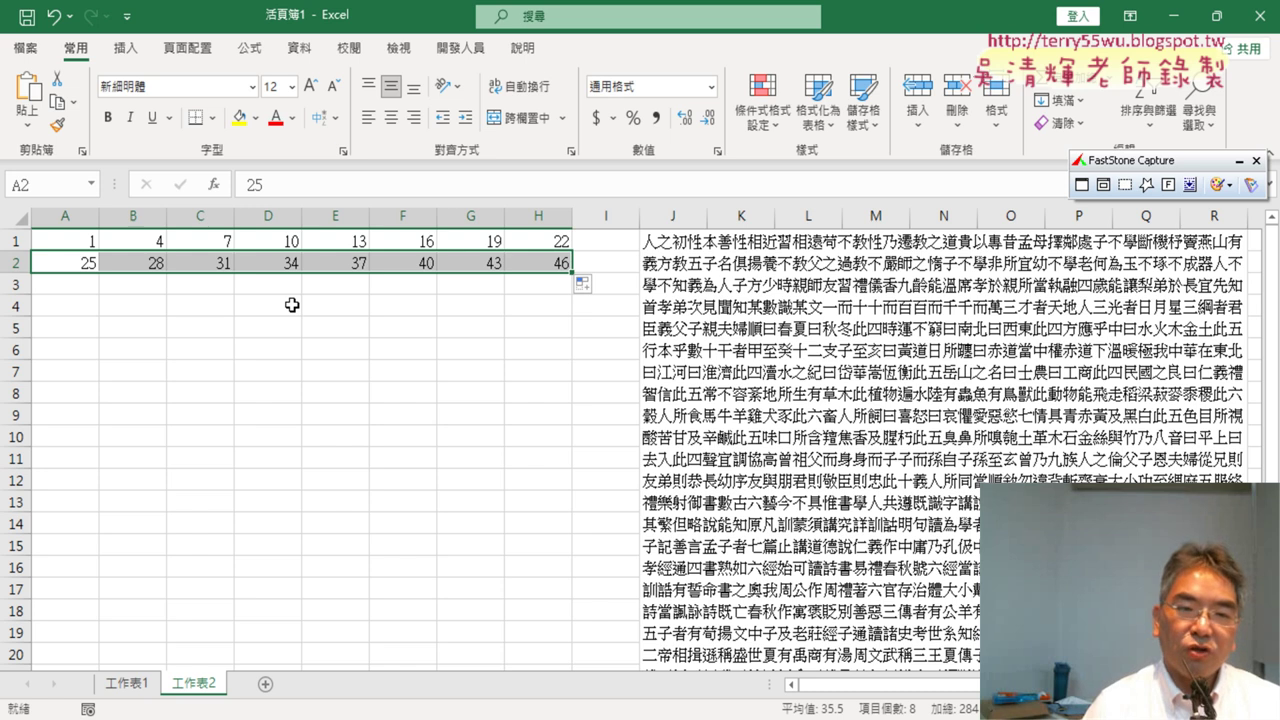
click(69, 240)
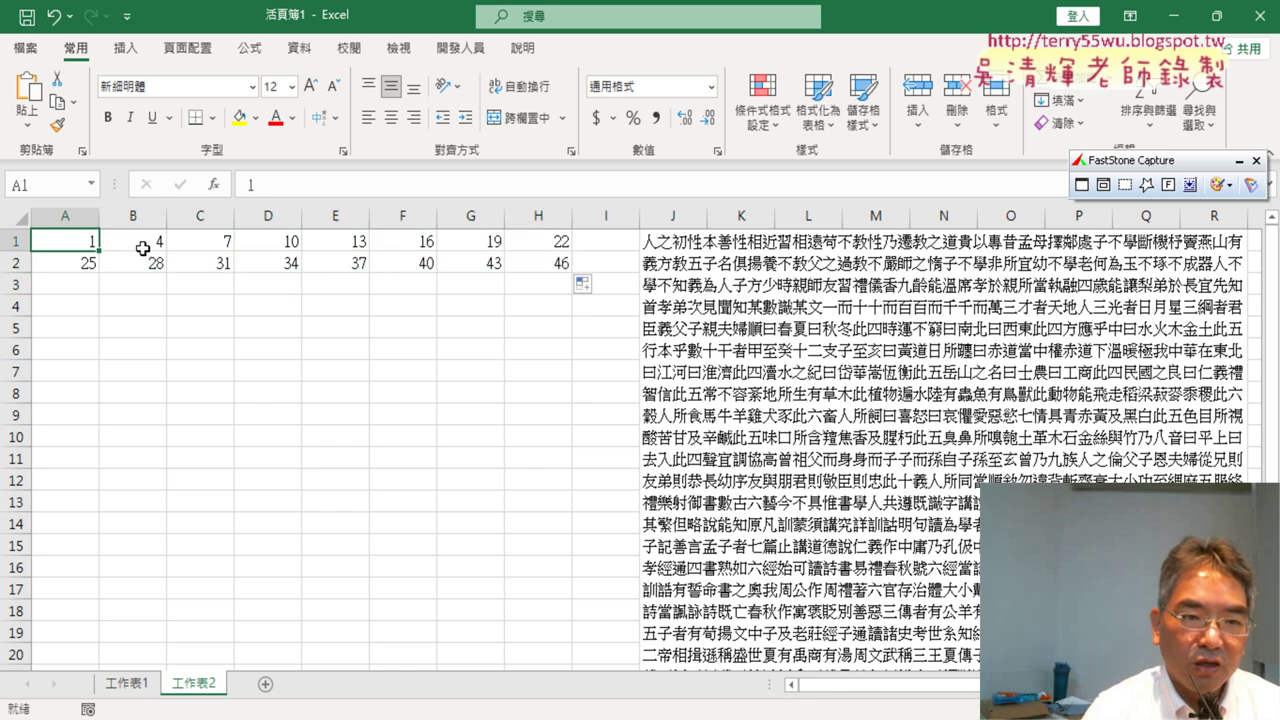
click(145, 242)
click(218, 238)
click(280, 241)
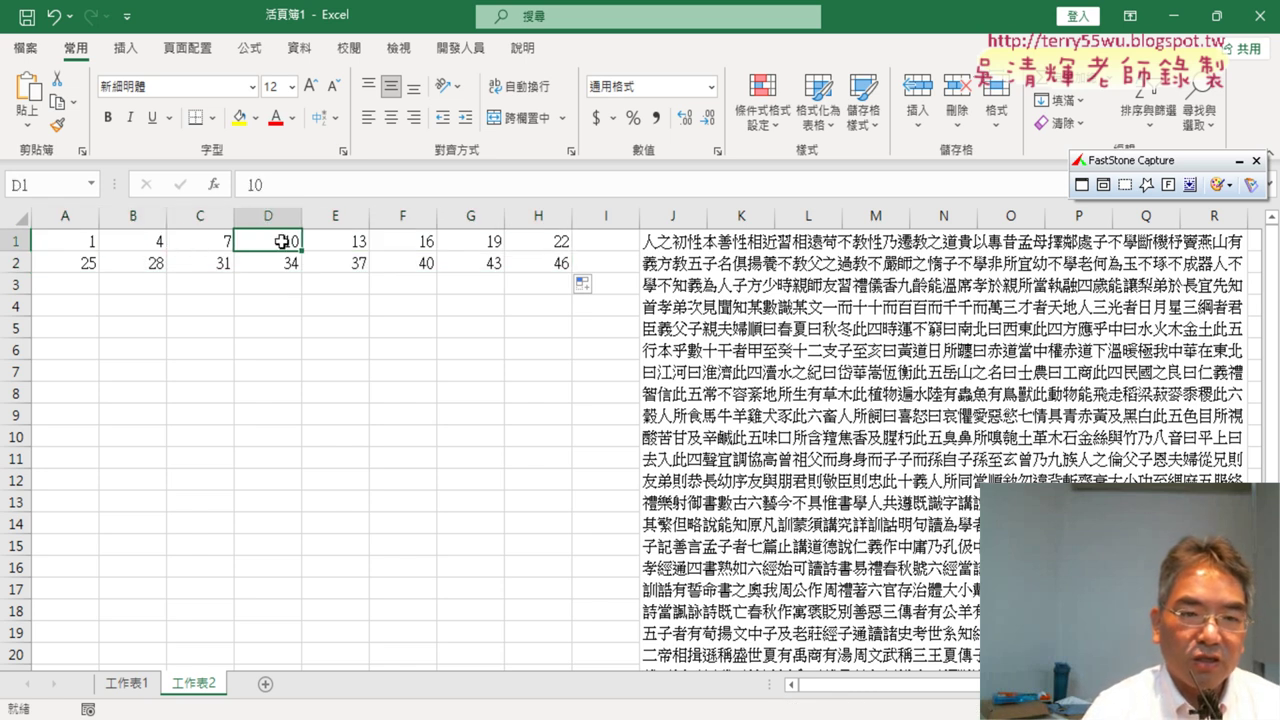
click(72, 241)
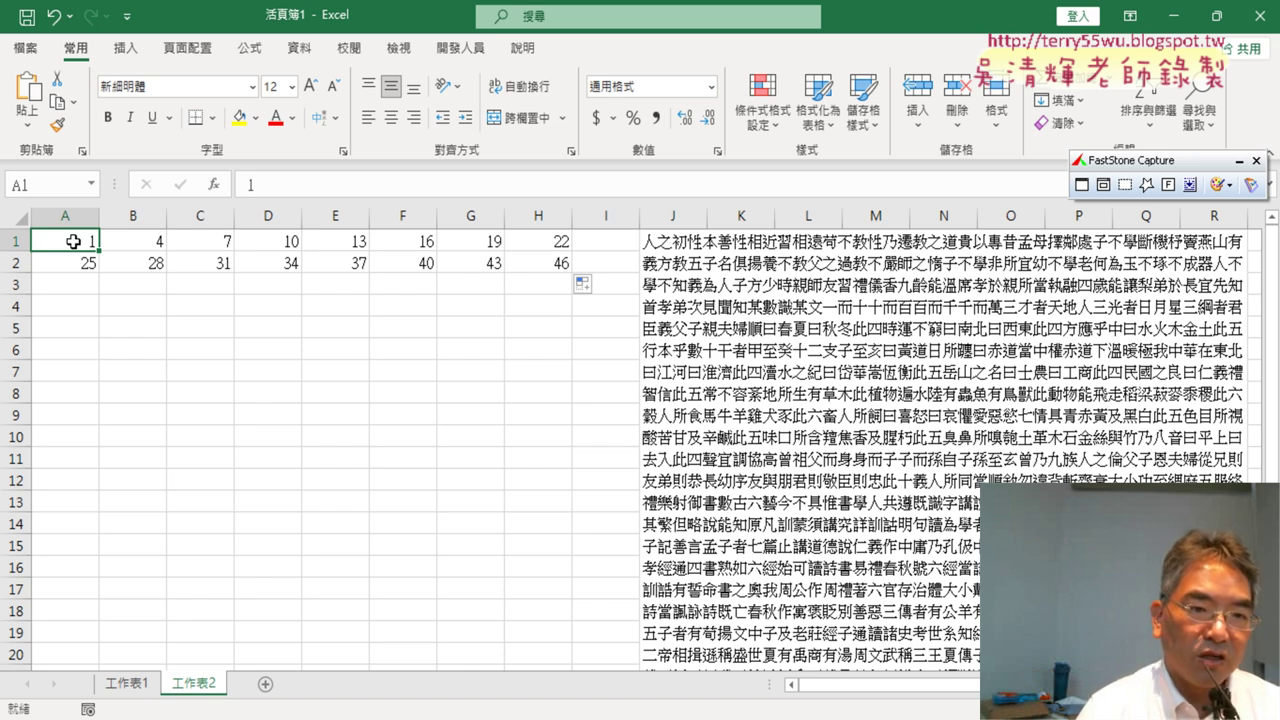
drag(73, 241, 562, 268)
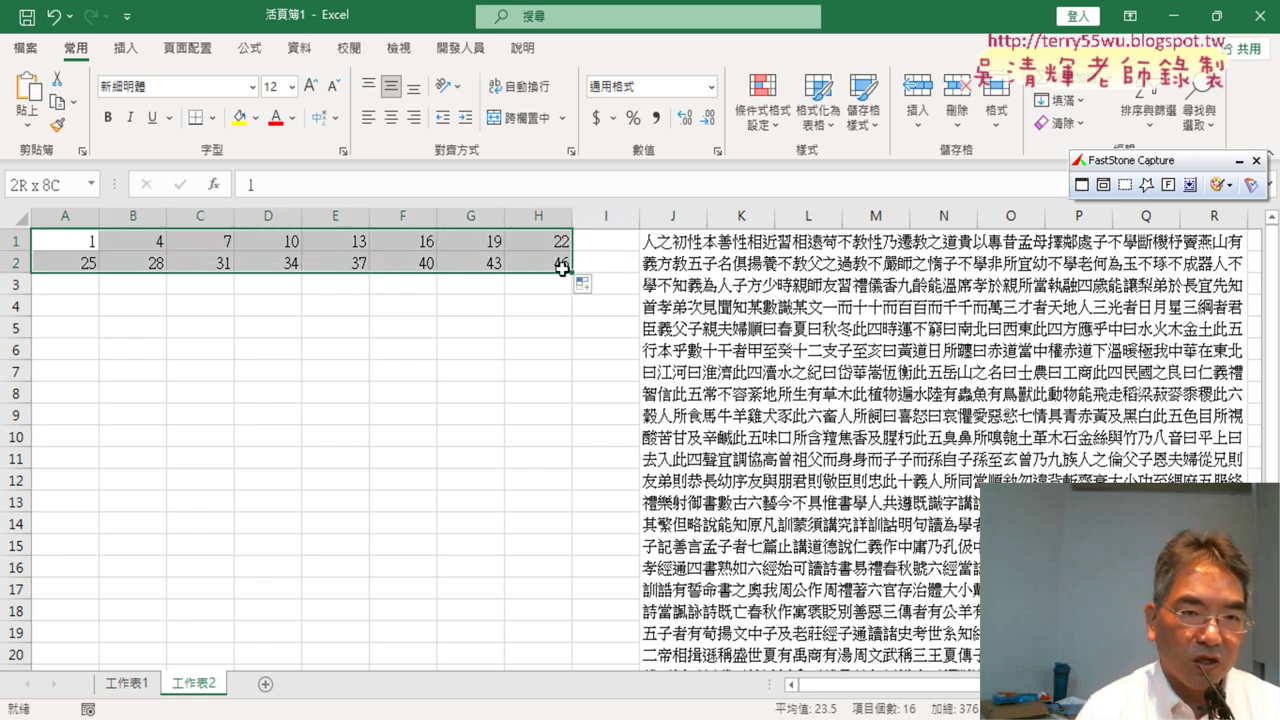
drag(562, 268, 562, 268)
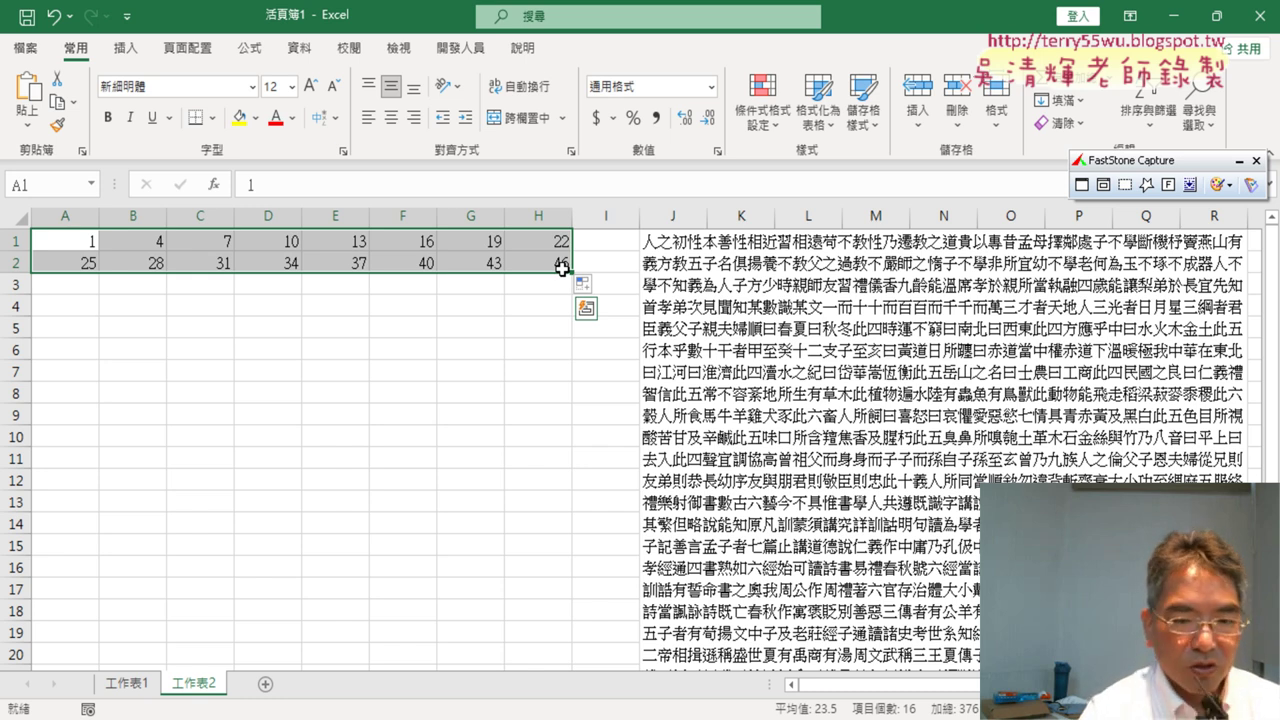
- Permanently delete the 工作表1 sheet, then return to cell A1 on 工作表2
right_click(127, 688)
click(172, 441)
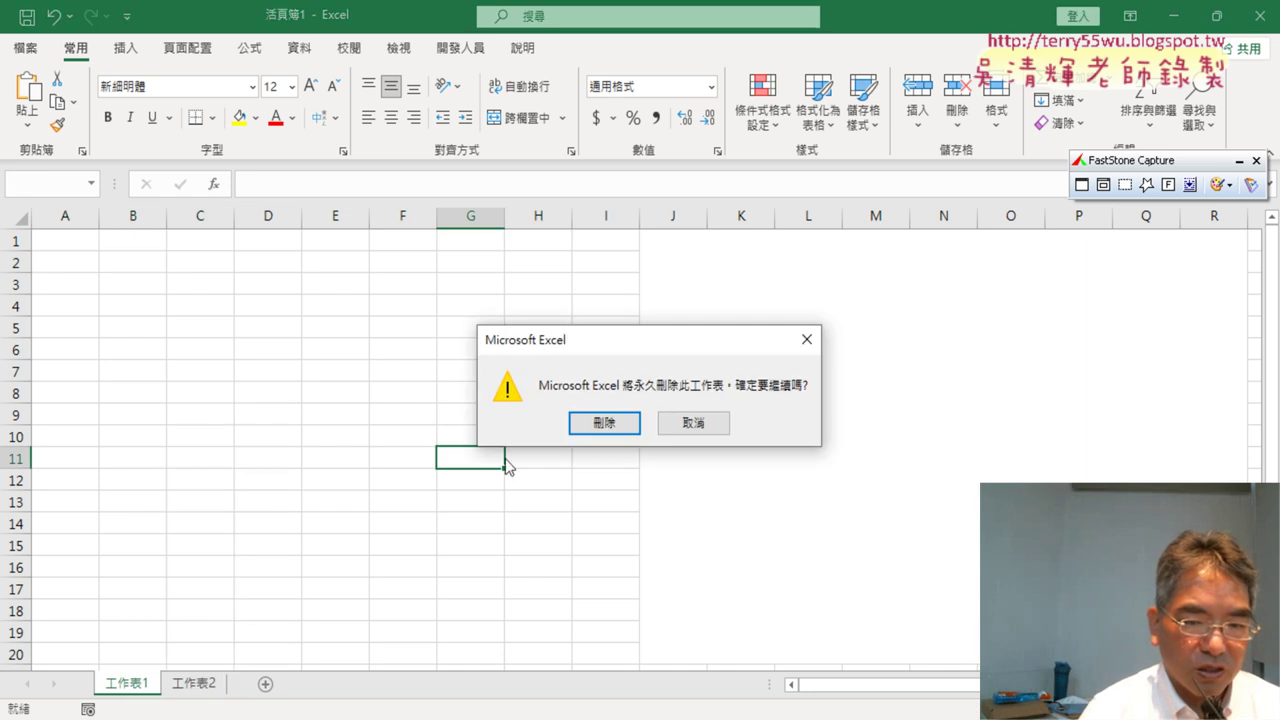
click(580, 424)
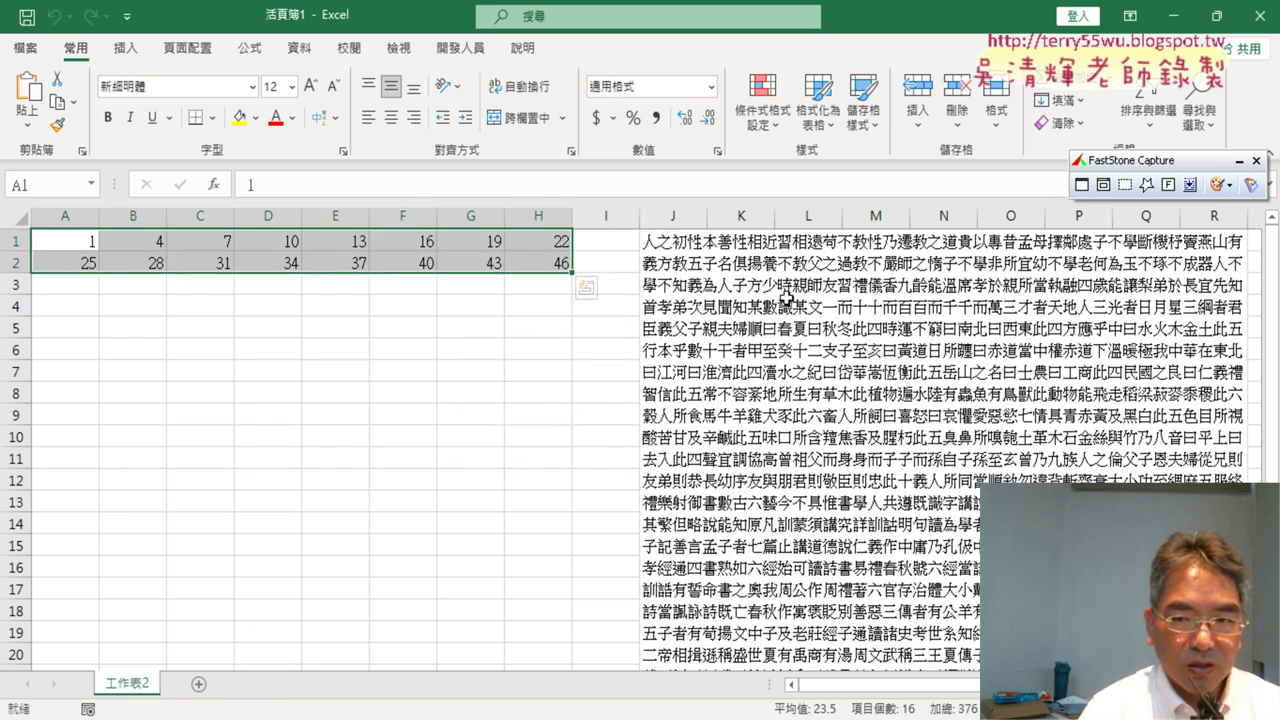
click(822, 311)
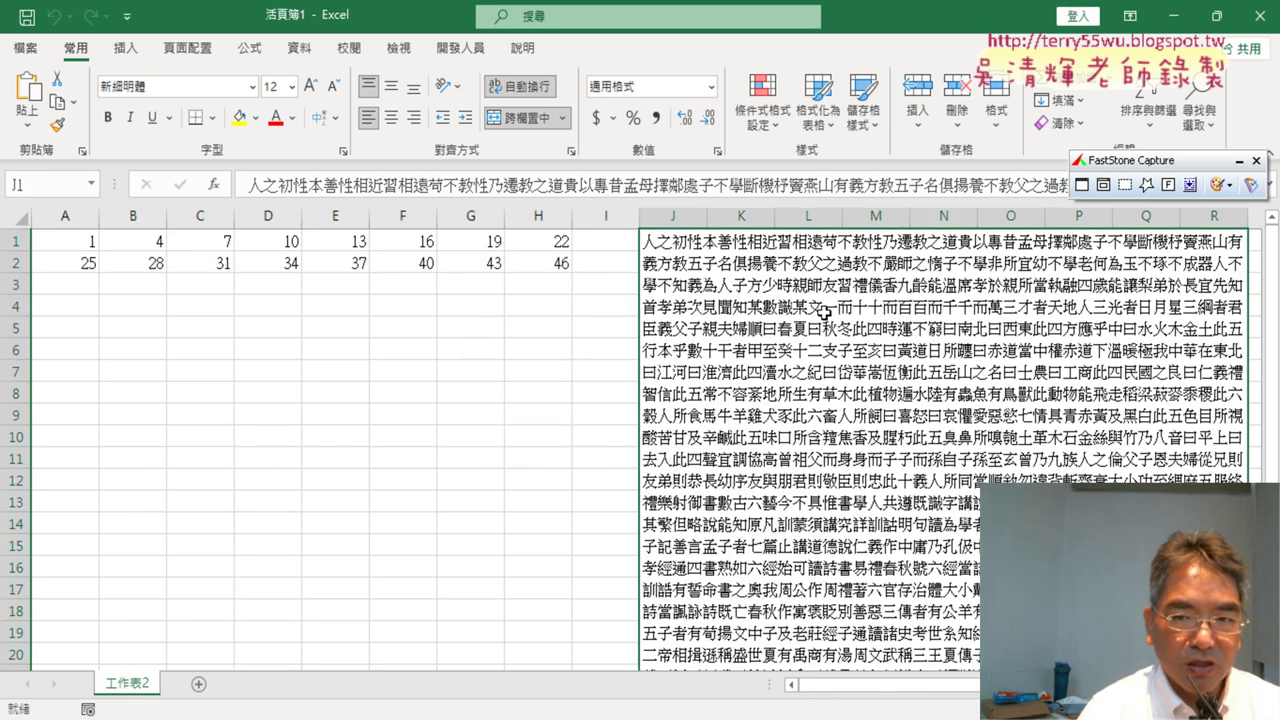
click(70, 245)
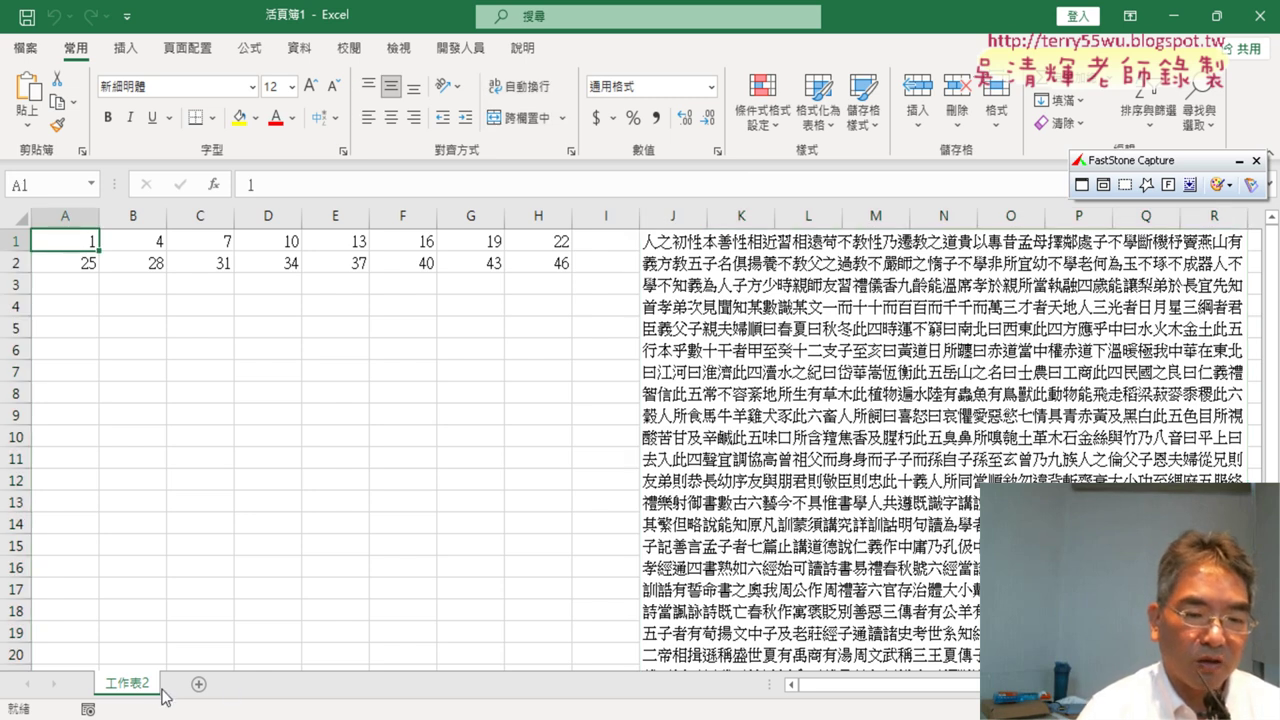